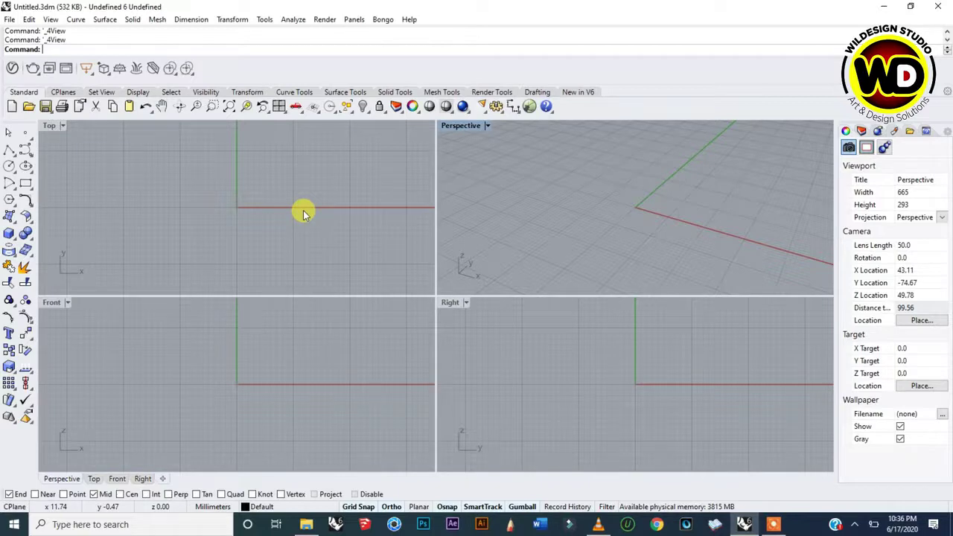
# Draw a circle of 7 mm radius centred at the origin in the Top view
pyautogui.click(10, 168)
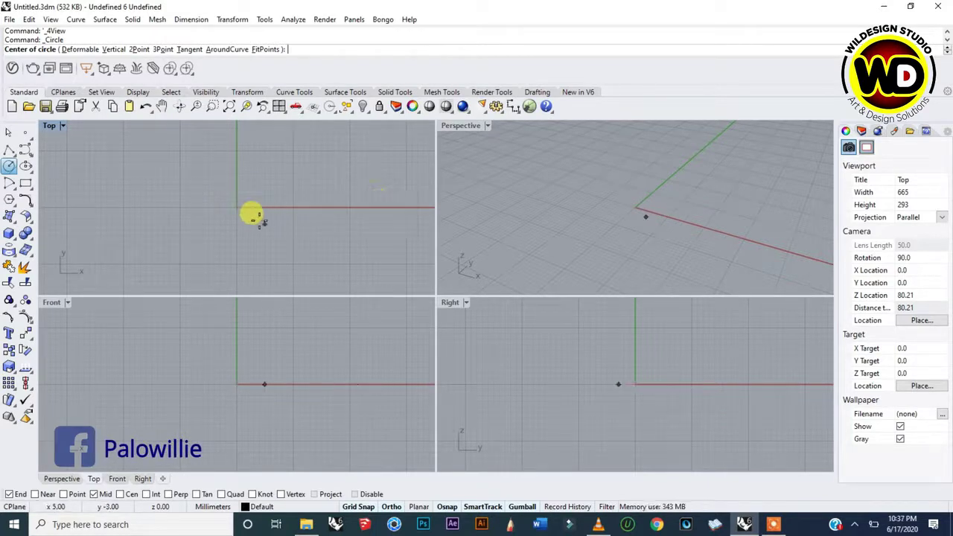
pyautogui.click(237, 208)
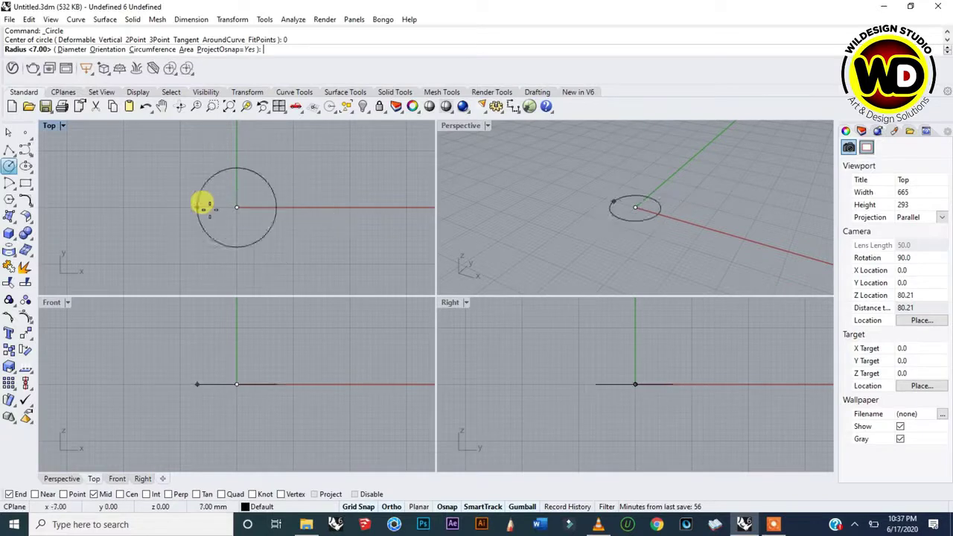
pyautogui.click(273, 220)
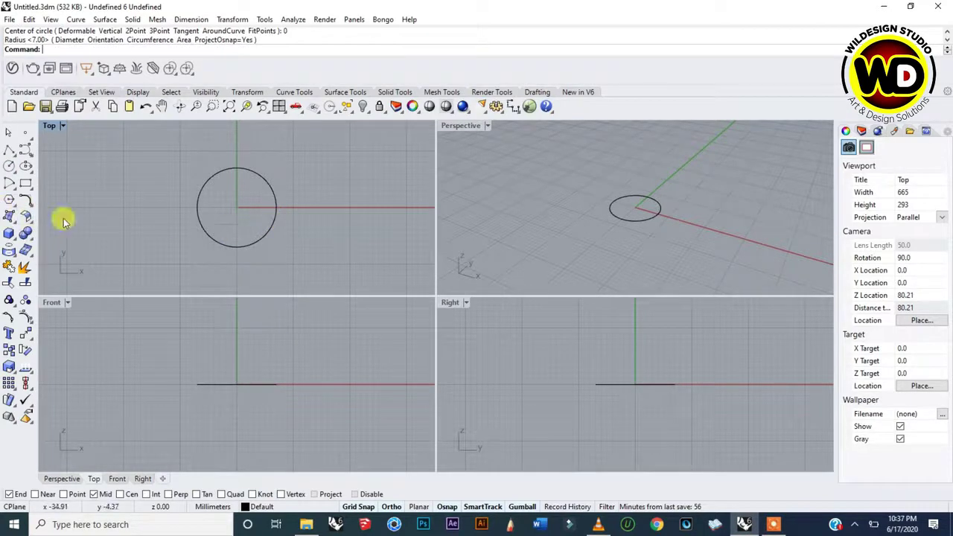
# Draw an inscribed six-sided polygon around the circle, centred at the origin with a corner 13 mm out along the X axis
pyautogui.click(8, 200)
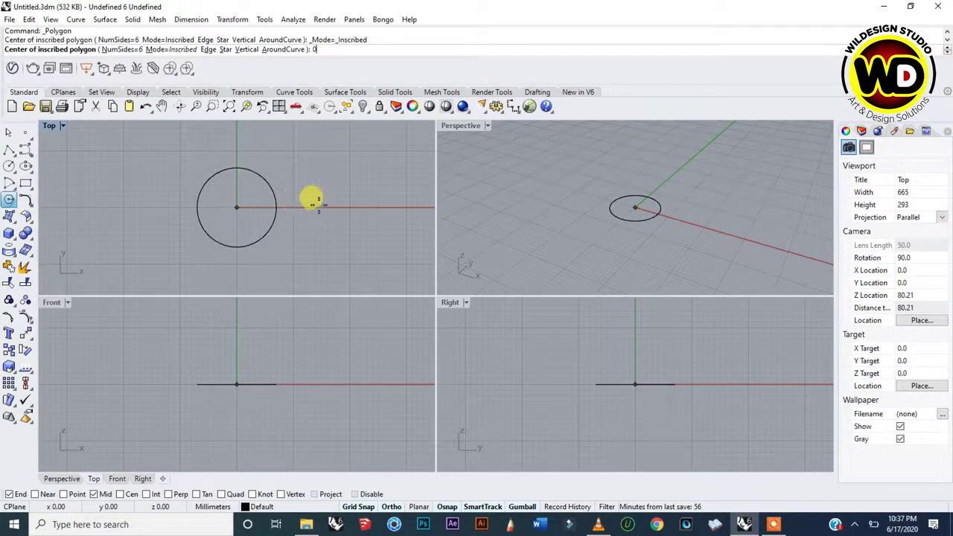
pyautogui.press('Return')
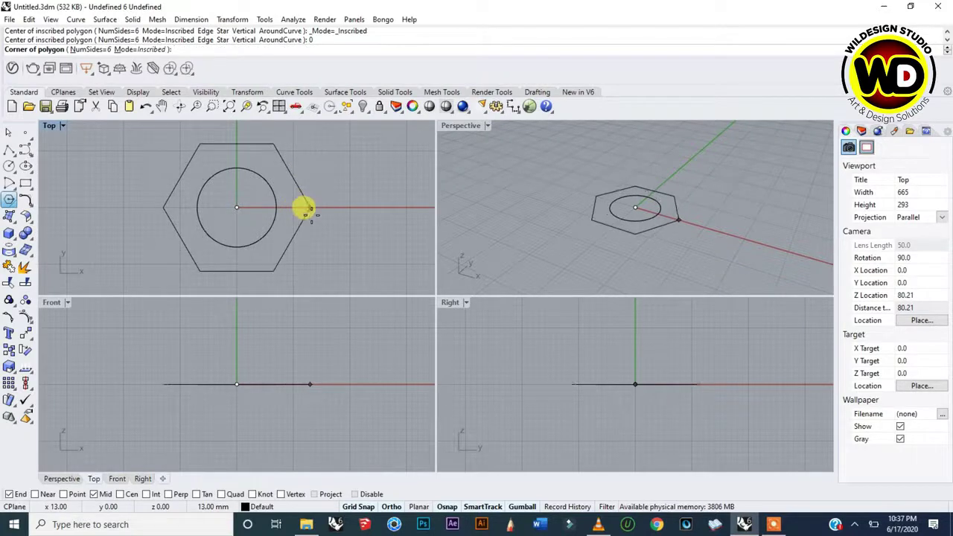
pyautogui.click(309, 211)
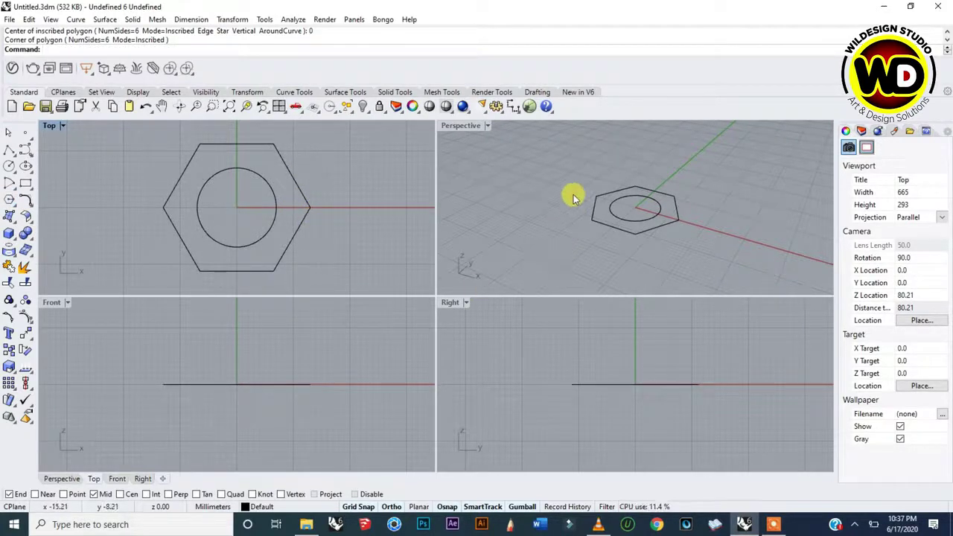
# Extrude the hexagon and circle together straight up 5 mm as a capped solid
pyautogui.scroll(5, 652, 212)
pyautogui.scroll(-3, 650, 209)
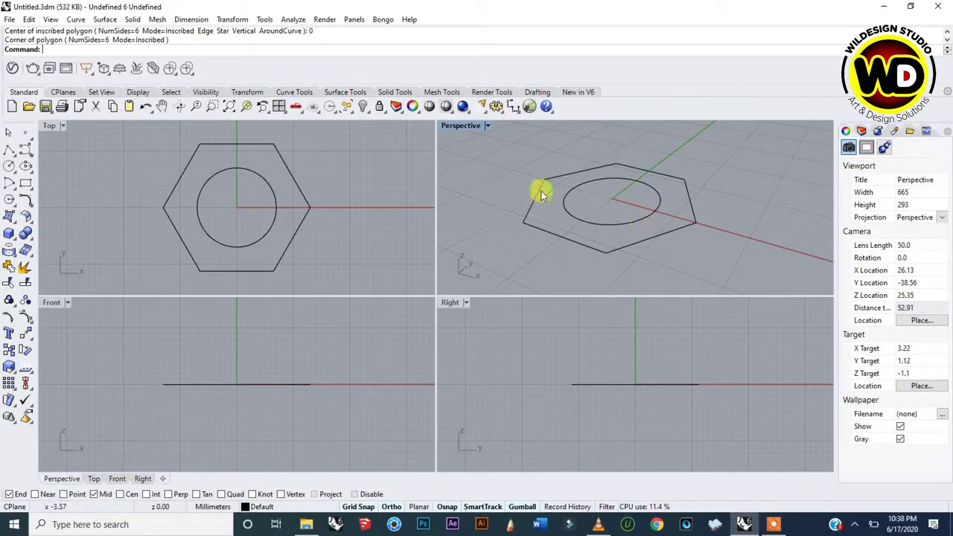
pyautogui.moveTo(190, 347); pyautogui.dragTo(207, 382, button='right')
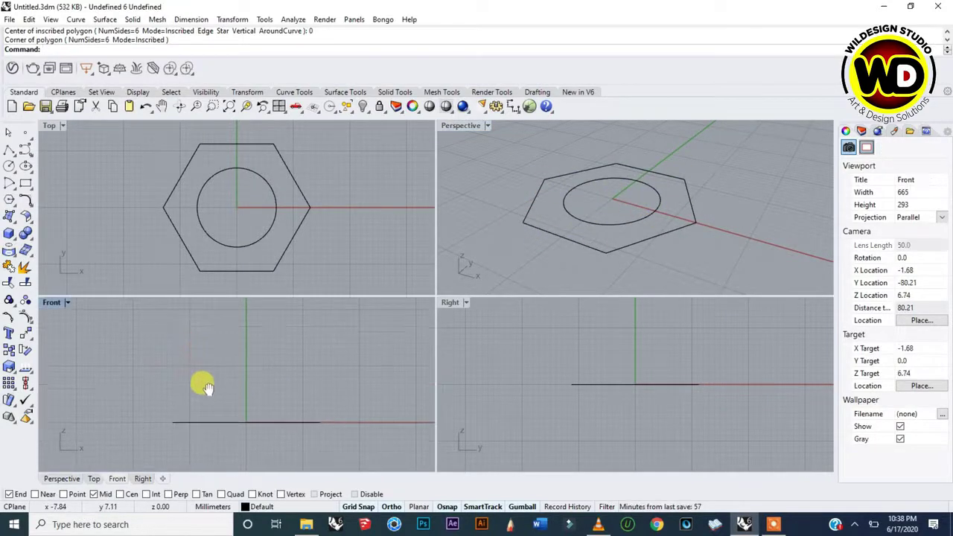
pyautogui.moveTo(247, 394); pyautogui.dragTo(238, 374, button='right')
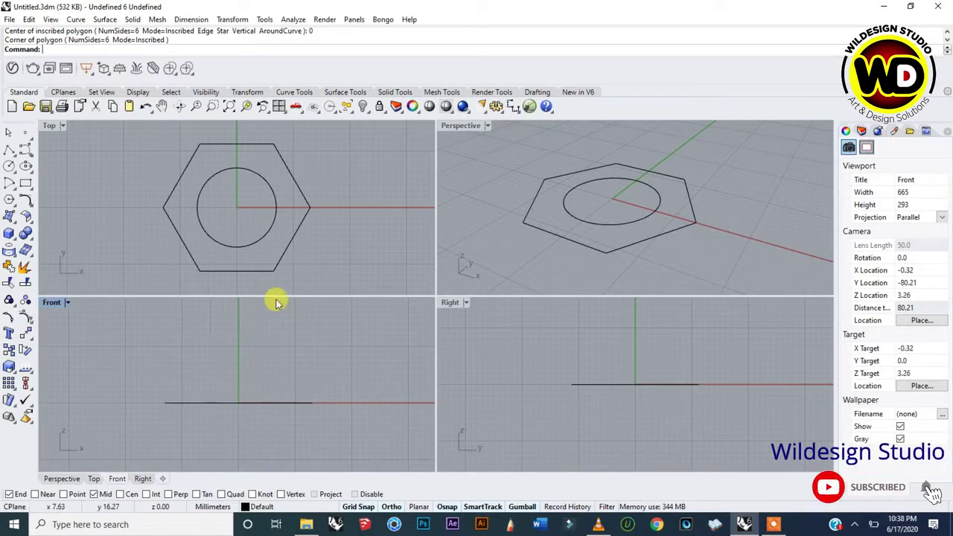
pyautogui.click(133, 19)
pyautogui.moveTo(158, 229)
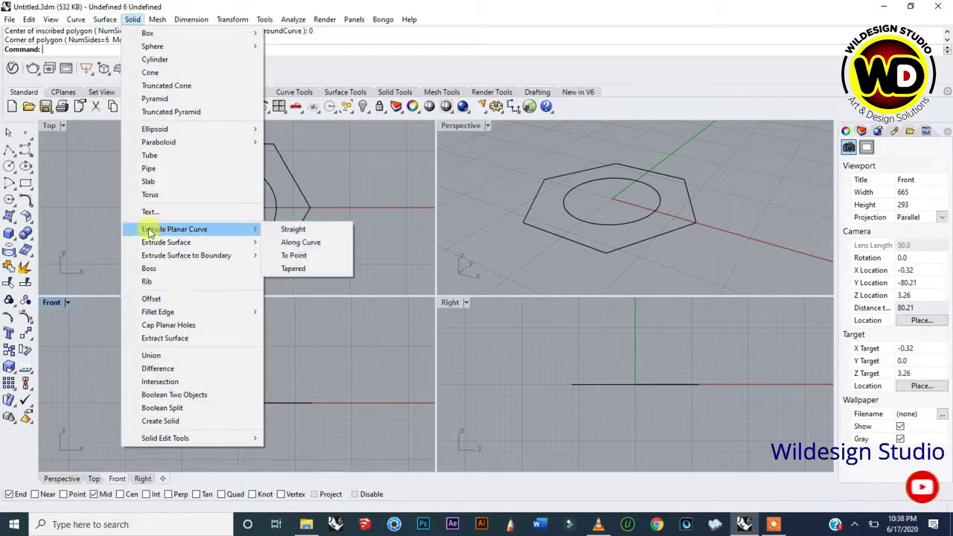
pyautogui.click(294, 230)
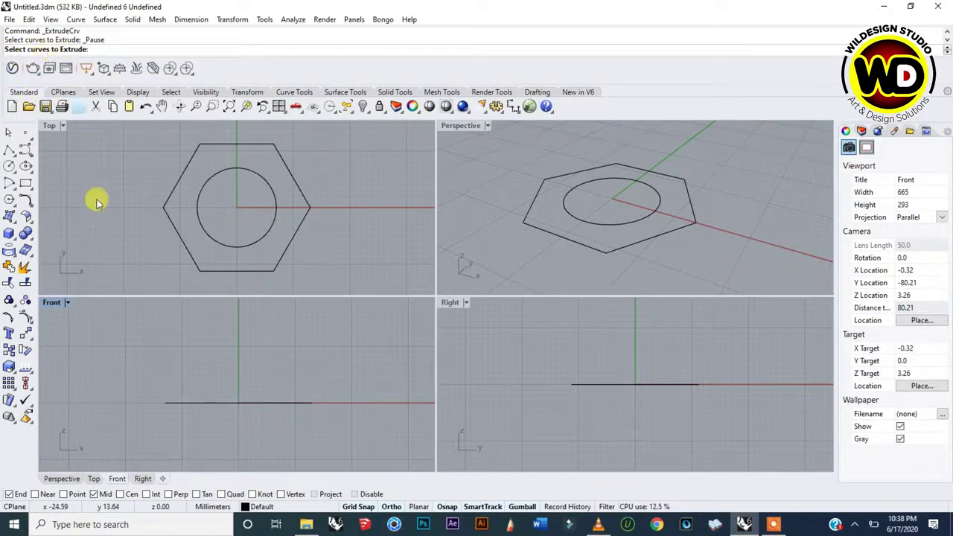
pyautogui.moveTo(146, 372); pyautogui.dragTo(334, 441)
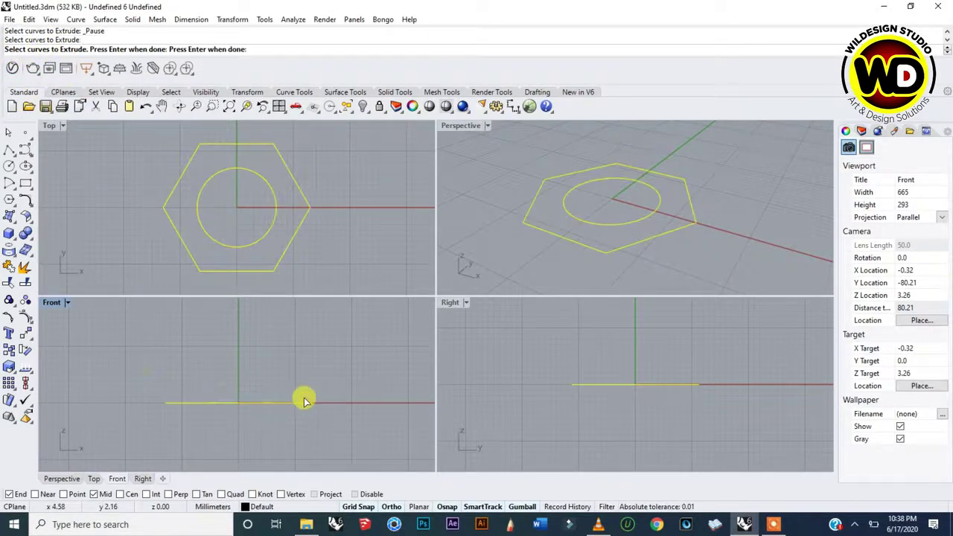
pyautogui.press('Return')
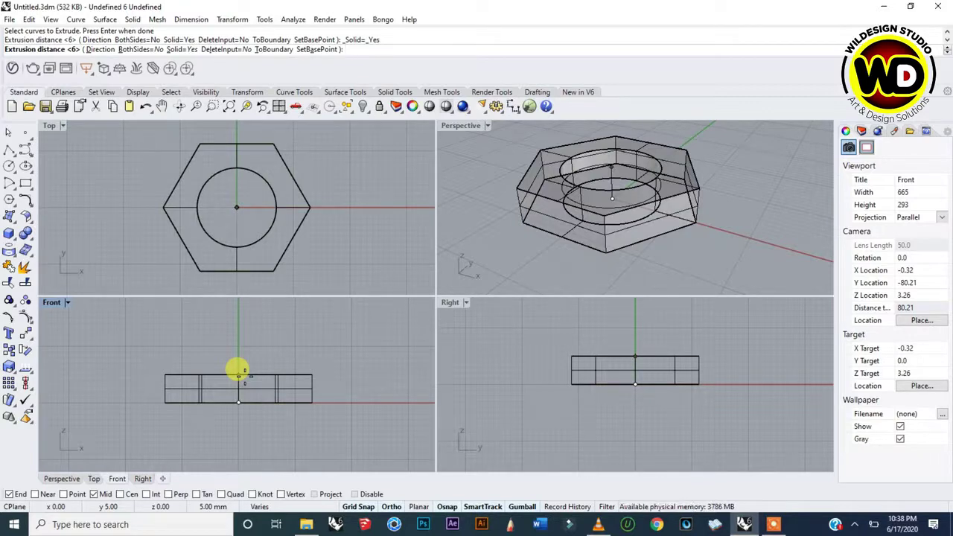
pyautogui.click(242, 374)
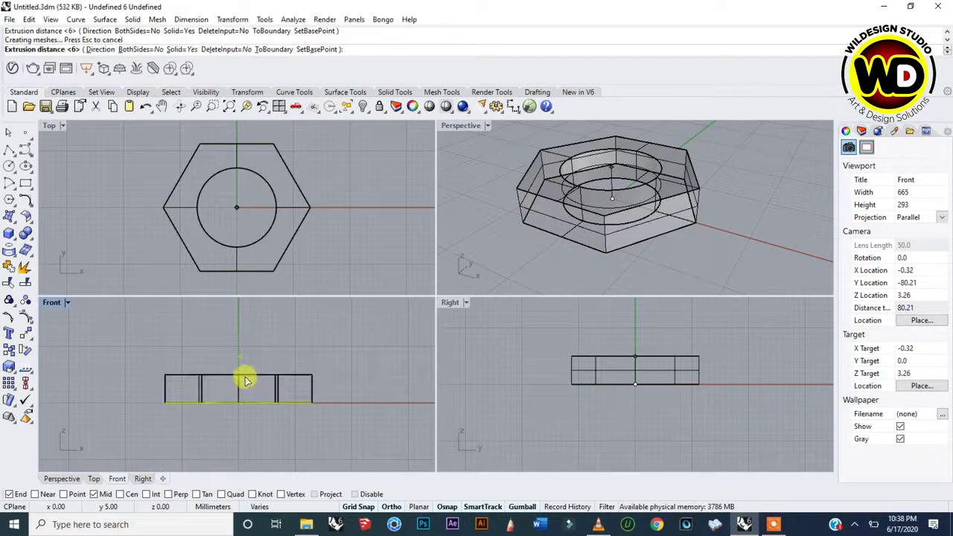
# Maximize the Perspective viewport and examine the extruded nut from several angles
pyautogui.click(466, 125)
pyautogui.hotkey('ctrl', 'm')
pyautogui.moveTo(496, 335); pyautogui.dragTo(468, 336, button='right')
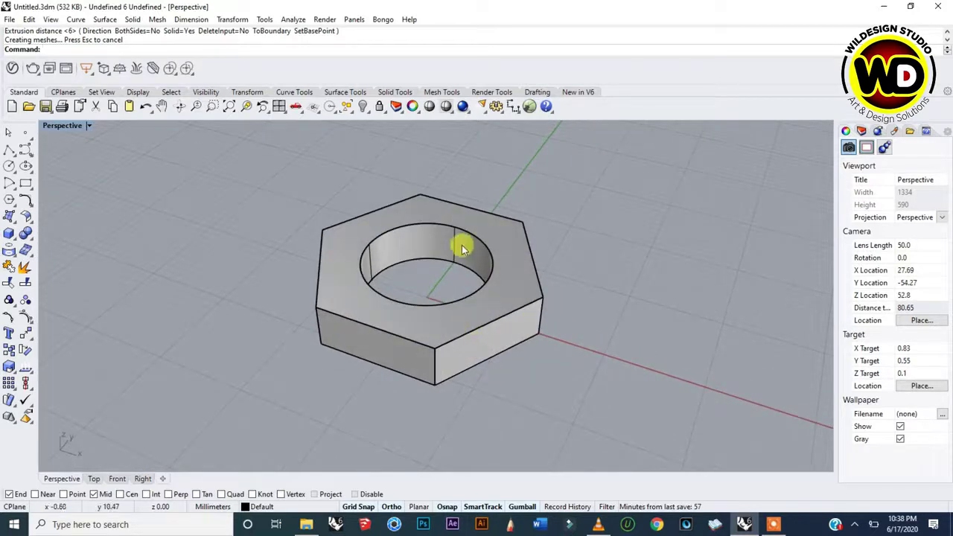
pyautogui.moveTo(491, 281); pyautogui.dragTo(502, 274, button='right')
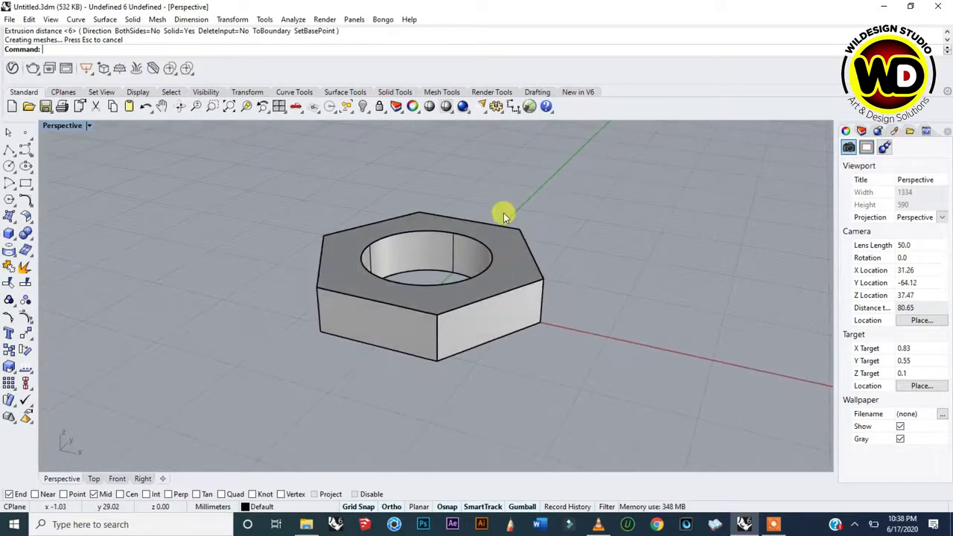
pyautogui.scroll(2, 487, 213)
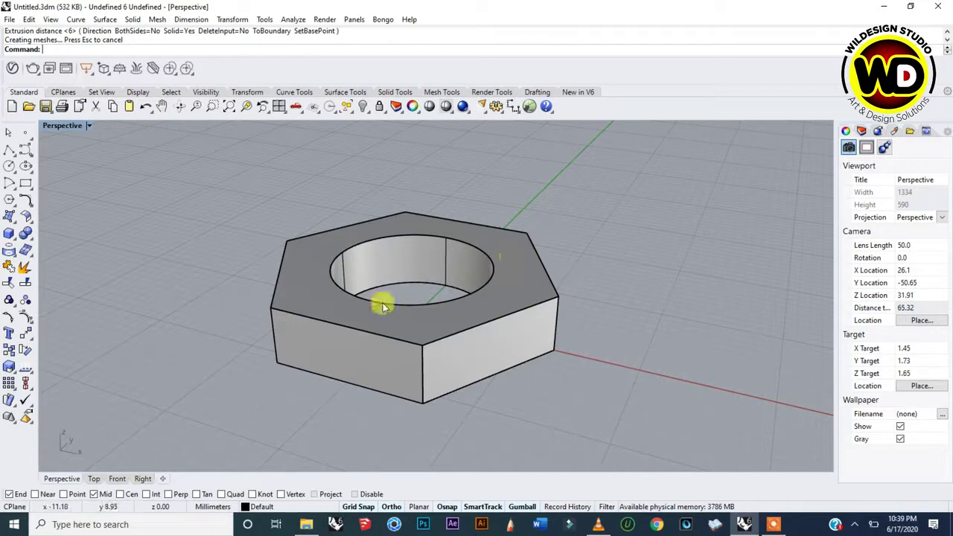
pyautogui.moveTo(312, 365); pyautogui.dragTo(351, 266, button='right')
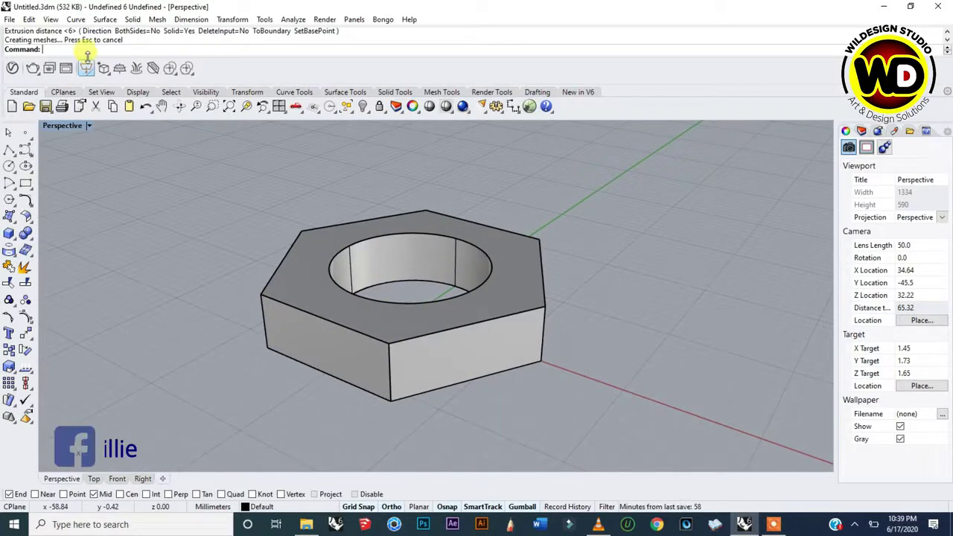
pyautogui.click(133, 19)
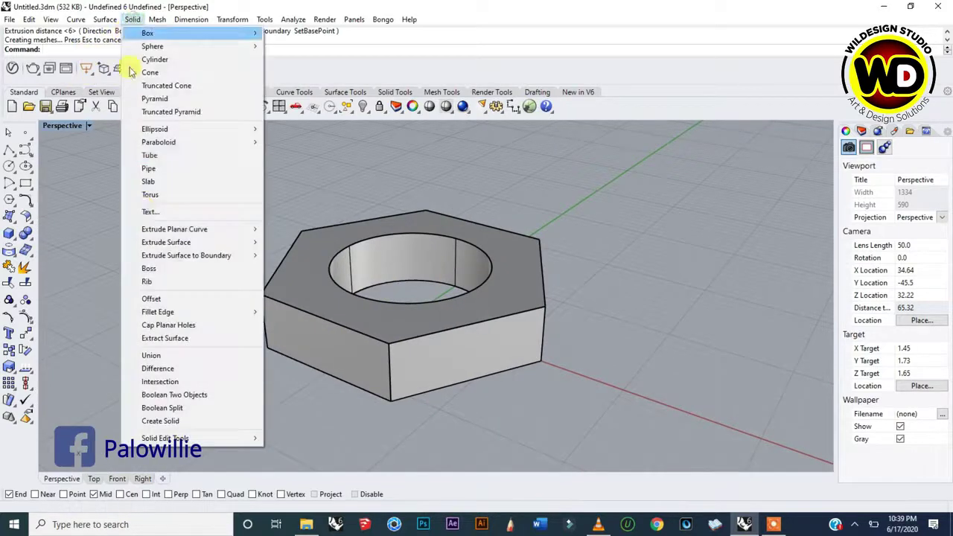
pyautogui.moveTo(164, 316)
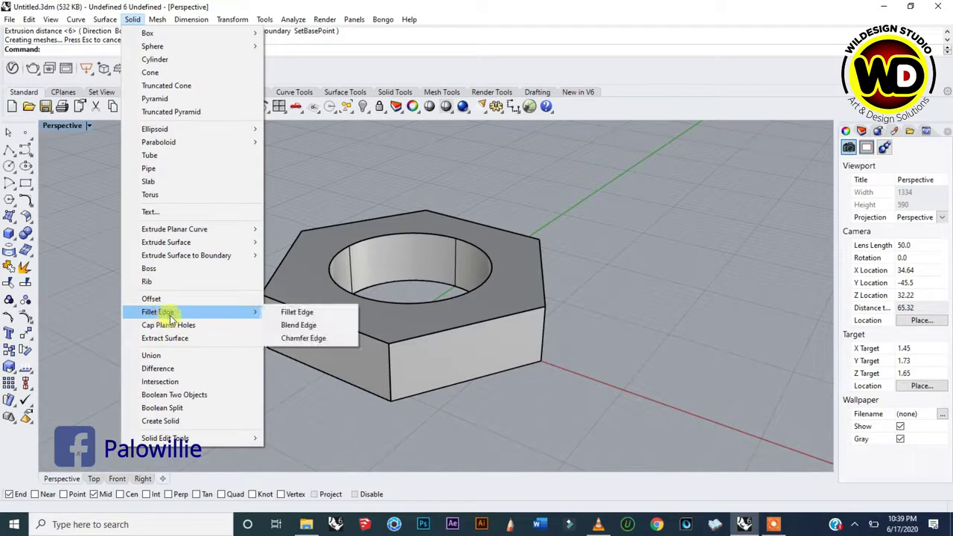
pyautogui.click(296, 313)
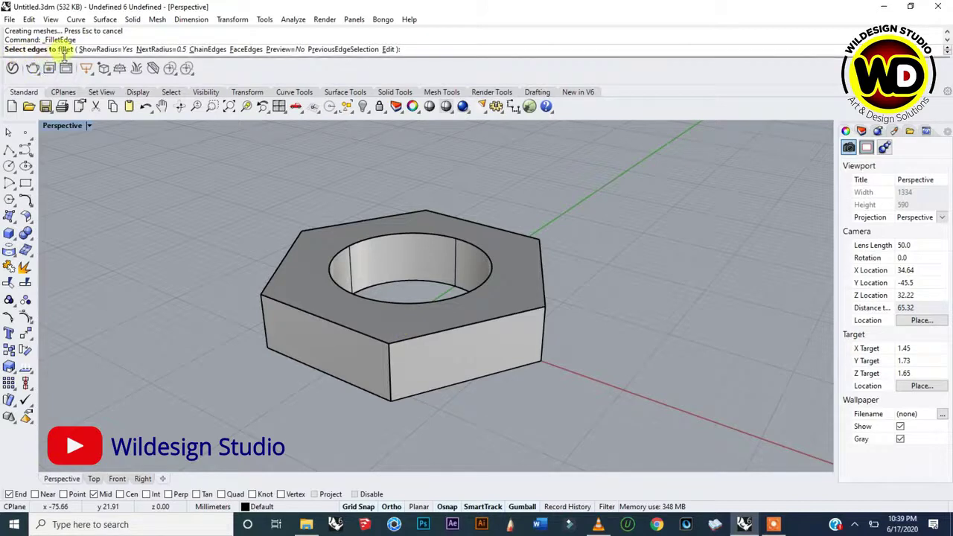
pyautogui.moveTo(171, 159); pyautogui.dragTo(658, 447)
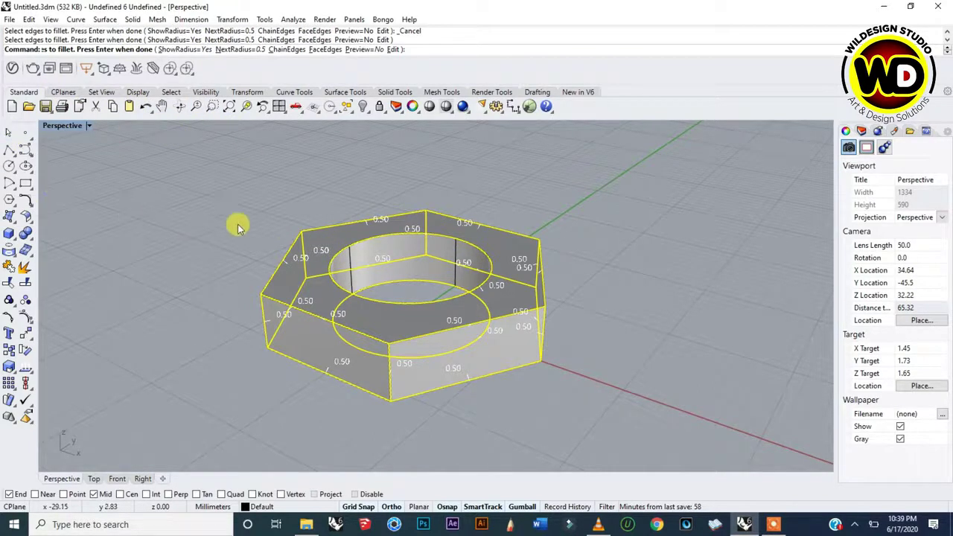
pyautogui.press('Escape')
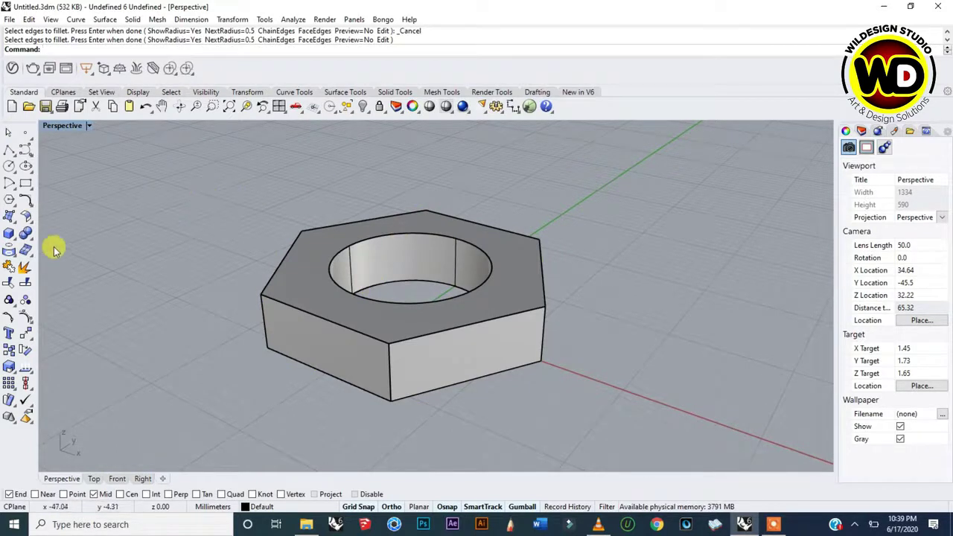
# Start an edge fillet with a radius of 1 and select all edges of the nut
pyautogui.click(131, 19)
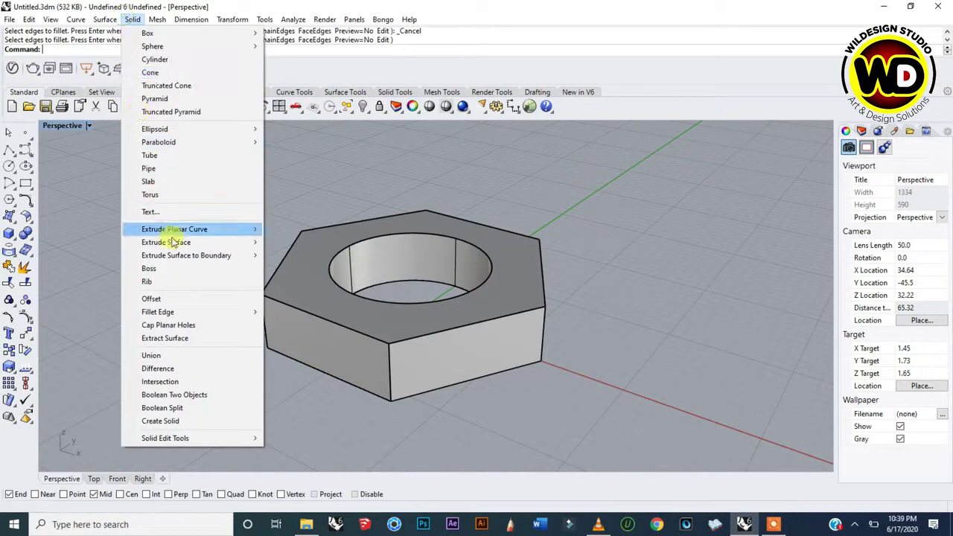
pyautogui.moveTo(234, 313)
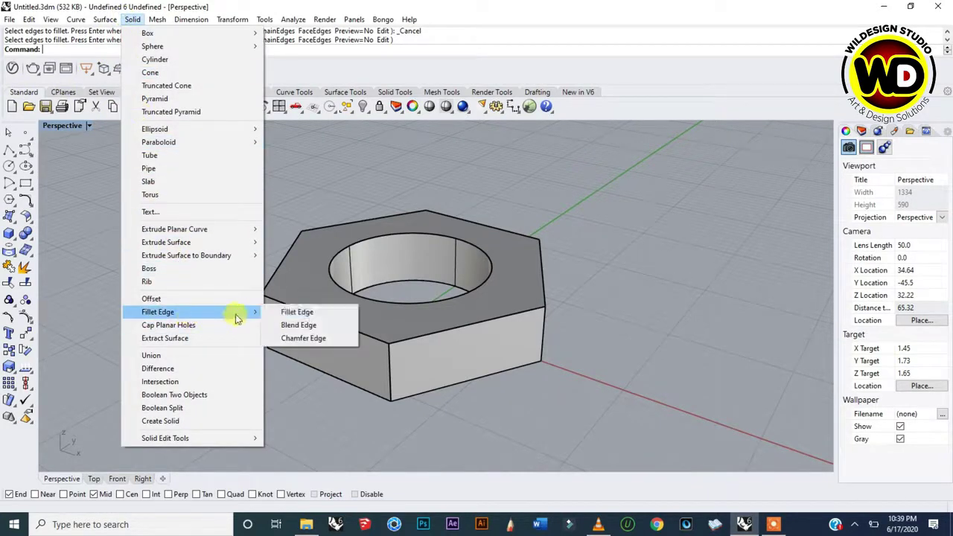
pyautogui.click(283, 314)
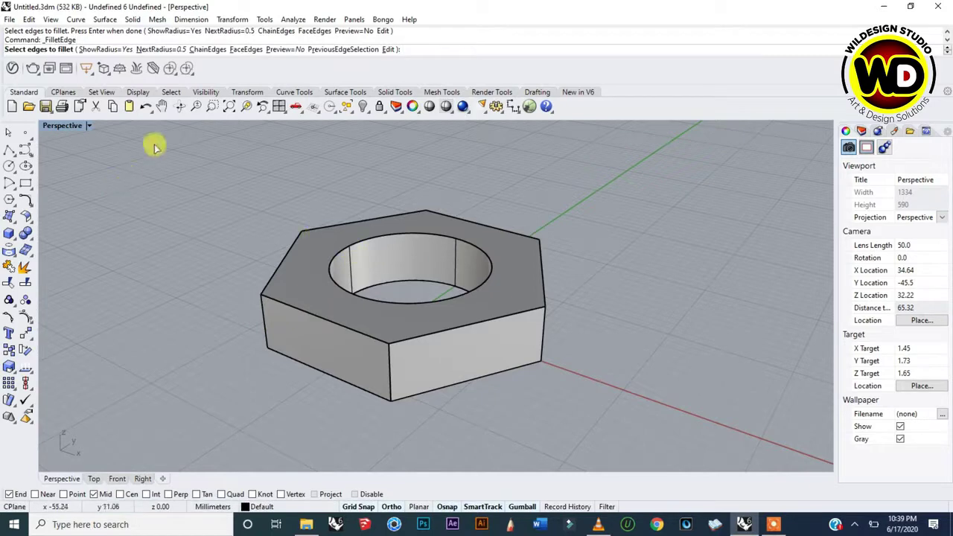
pyautogui.click(159, 49)
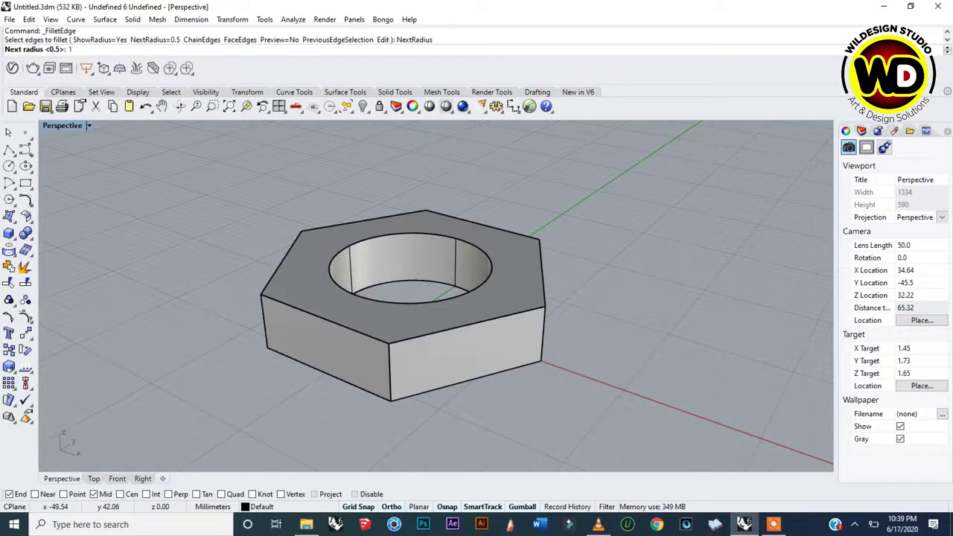
pyautogui.write('1')
pyautogui.press('Return')
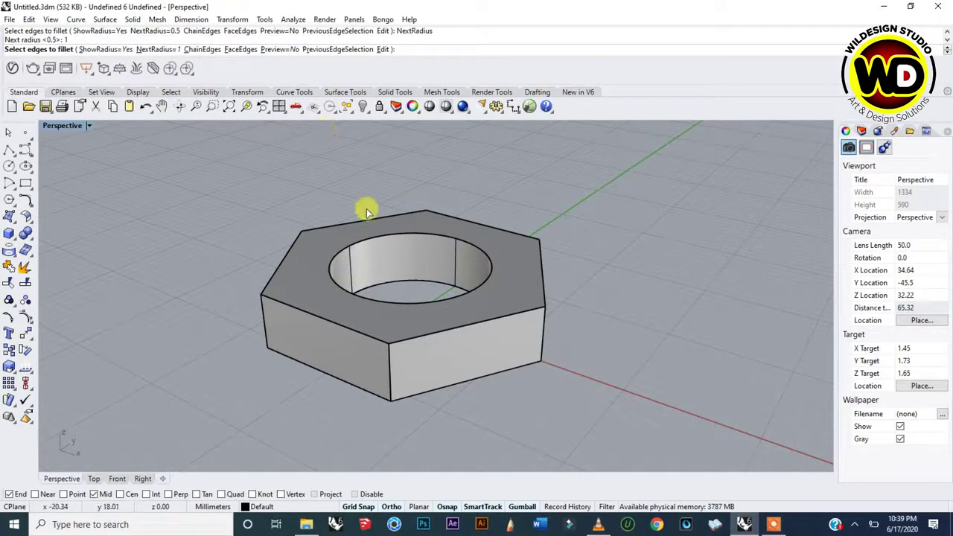
pyautogui.moveTo(231, 162); pyautogui.dragTo(609, 441)
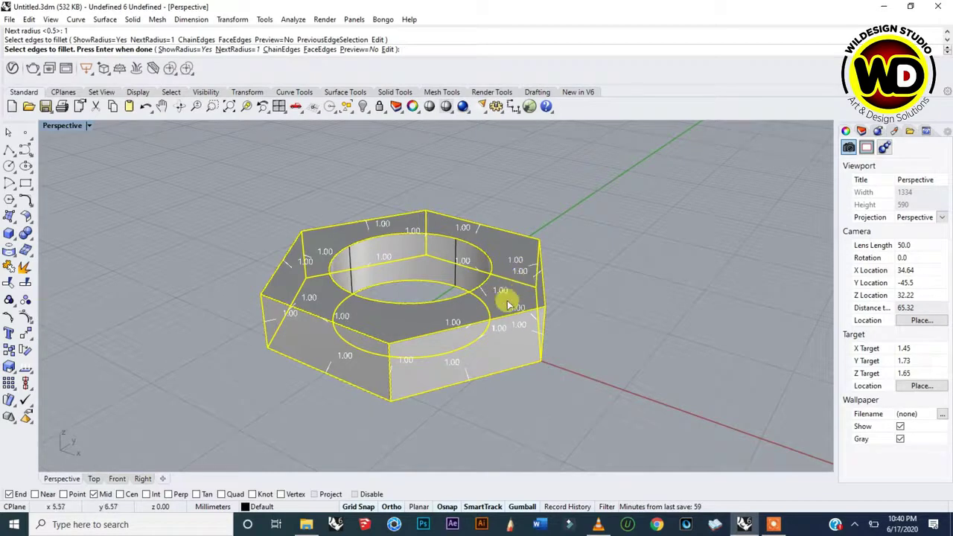
# Remove both circular hole edges from the radius 1 fillet selection and accept the remaining outer edges of the nut
pyautogui.click(421, 306)
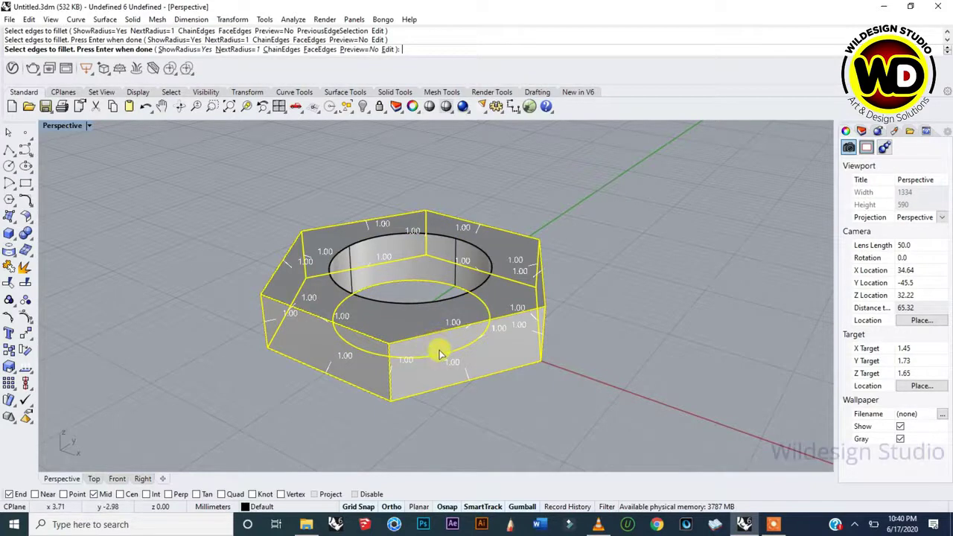
pyautogui.scroll(-2, 453, 332)
pyautogui.scroll(3, 447, 320)
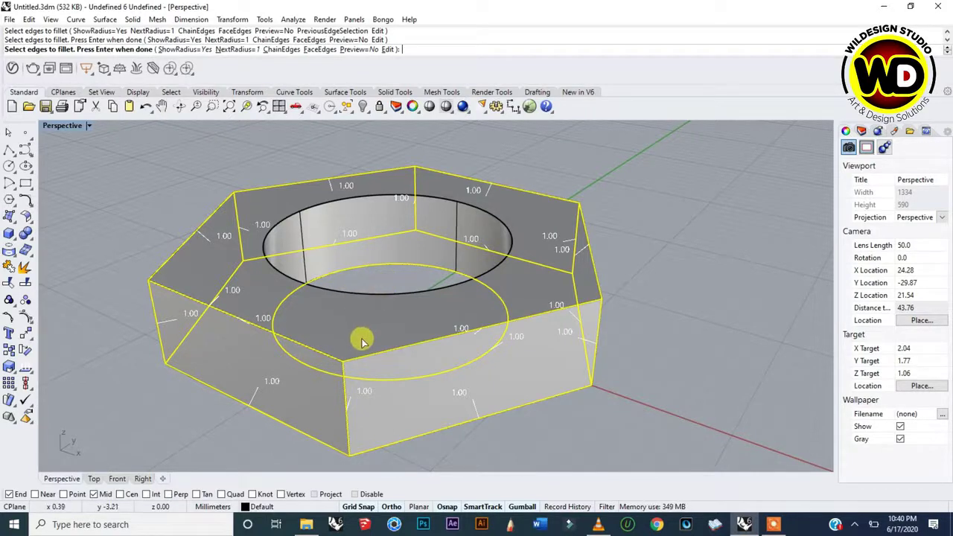
pyautogui.click(349, 273)
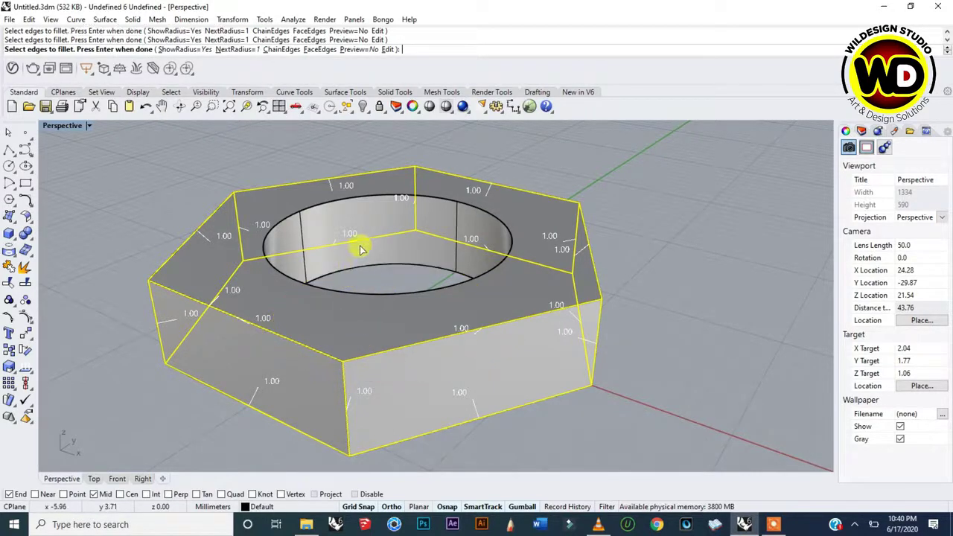
pyautogui.moveTo(457, 268); pyautogui.dragTo(418, 230, button='right')
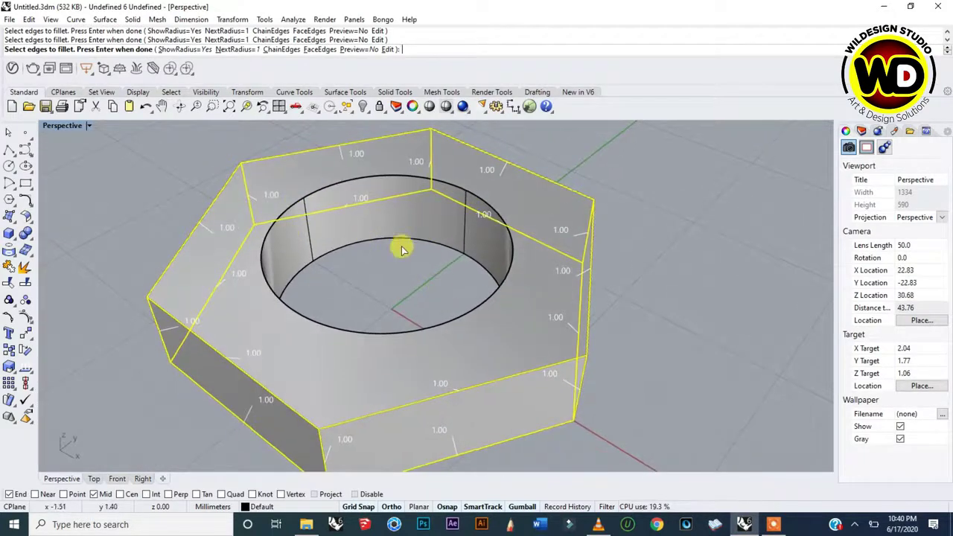
pyautogui.moveTo(398, 295); pyautogui.dragTo(370, 277, button='right')
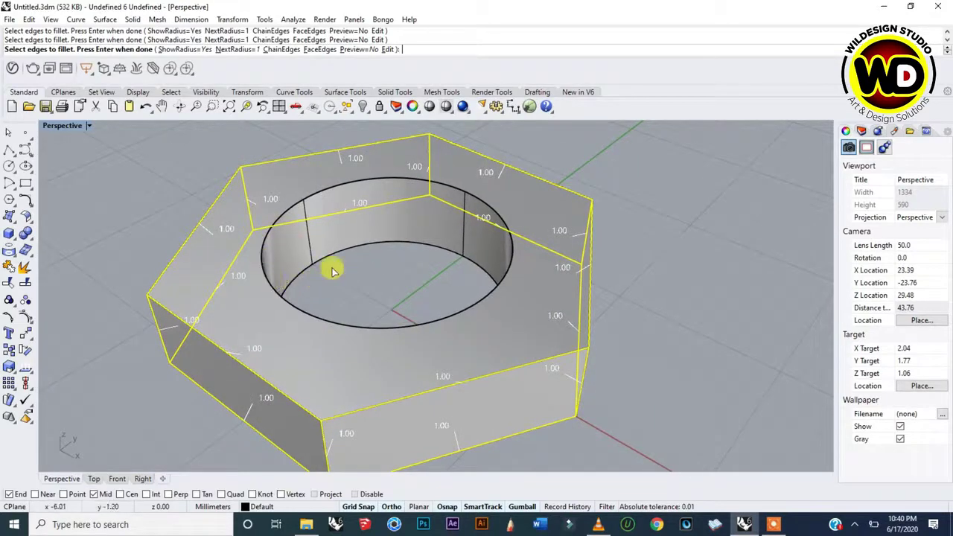
pyautogui.moveTo(431, 345); pyautogui.dragTo(410, 335, button='right')
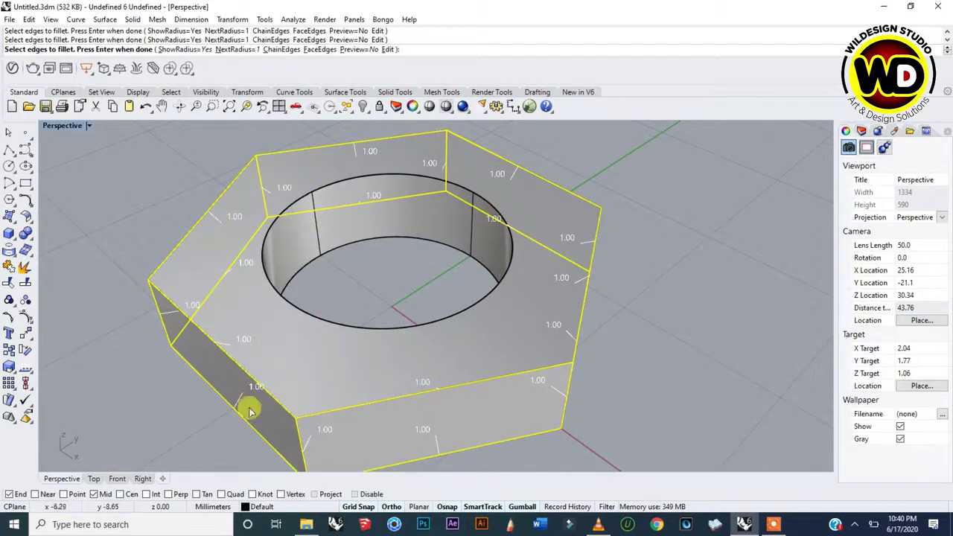
pyautogui.moveTo(436, 280); pyautogui.dragTo(445, 303, button='right')
pyautogui.scroll(-3, 451, 287)
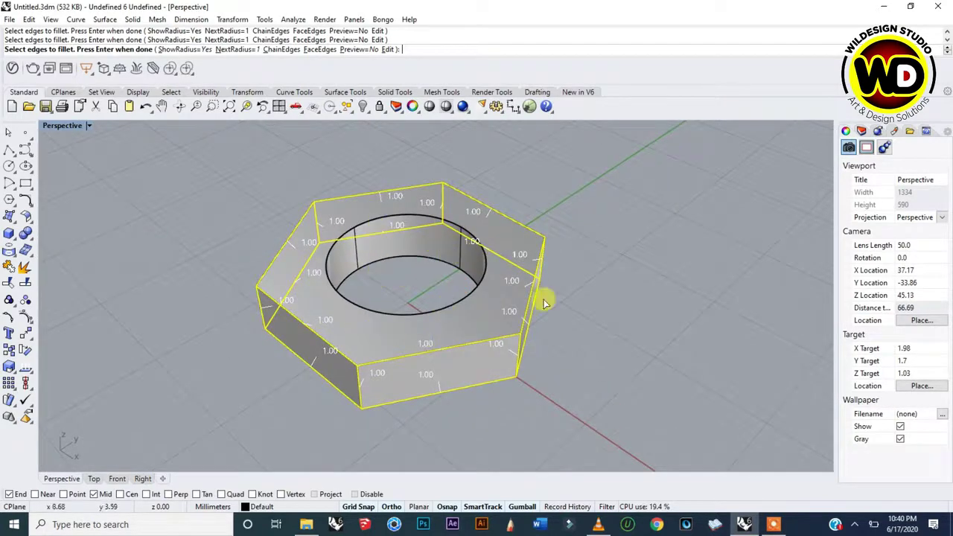
pyautogui.press('Return')
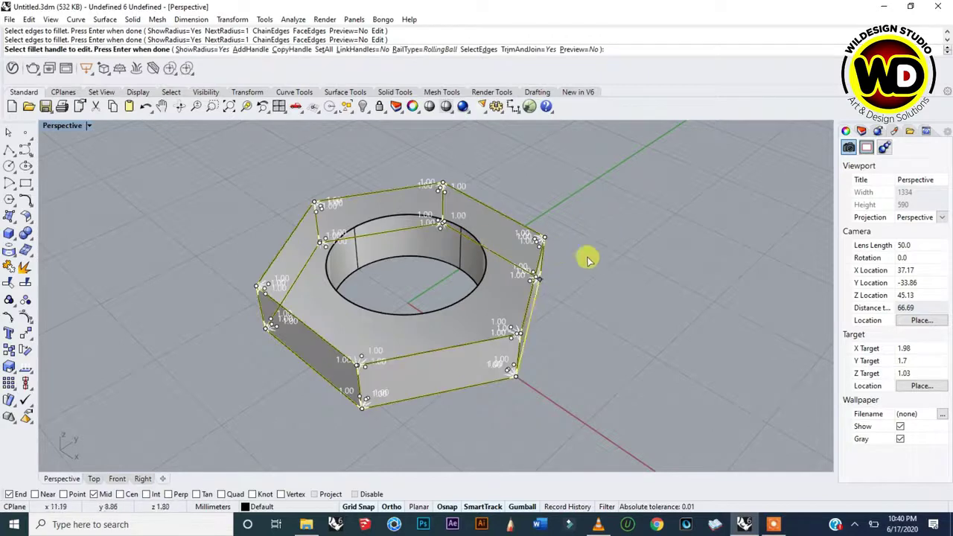
# Start adding fillet handles on the outer edges with the current handle radius set to 0.5
pyautogui.moveTo(492, 270); pyautogui.dragTo(484, 326, button='right')
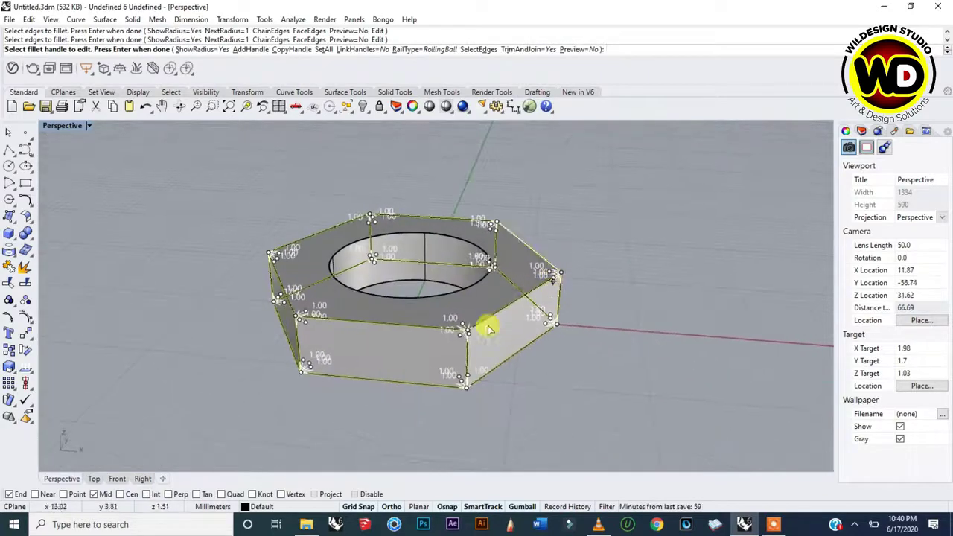
pyautogui.scroll(5, 466, 343)
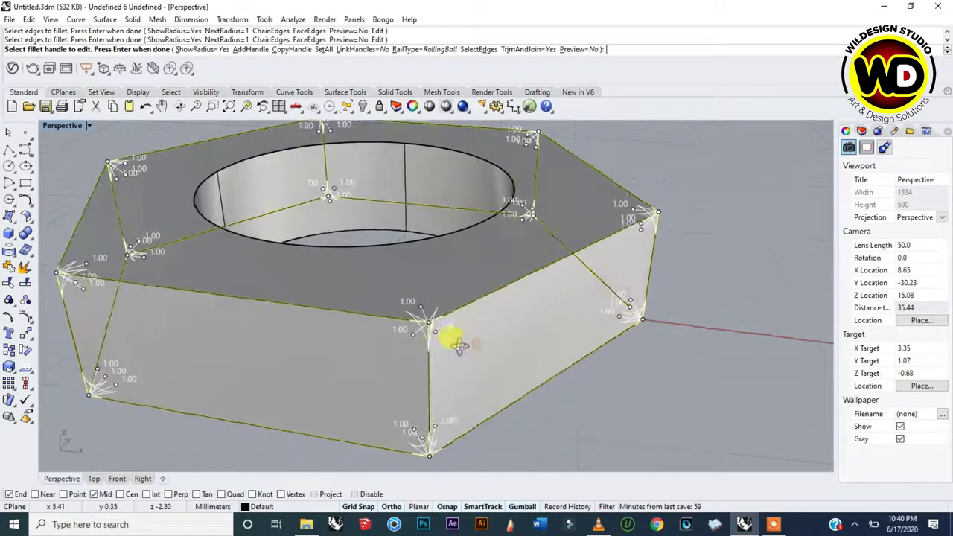
pyautogui.scroll(2, 399, 339)
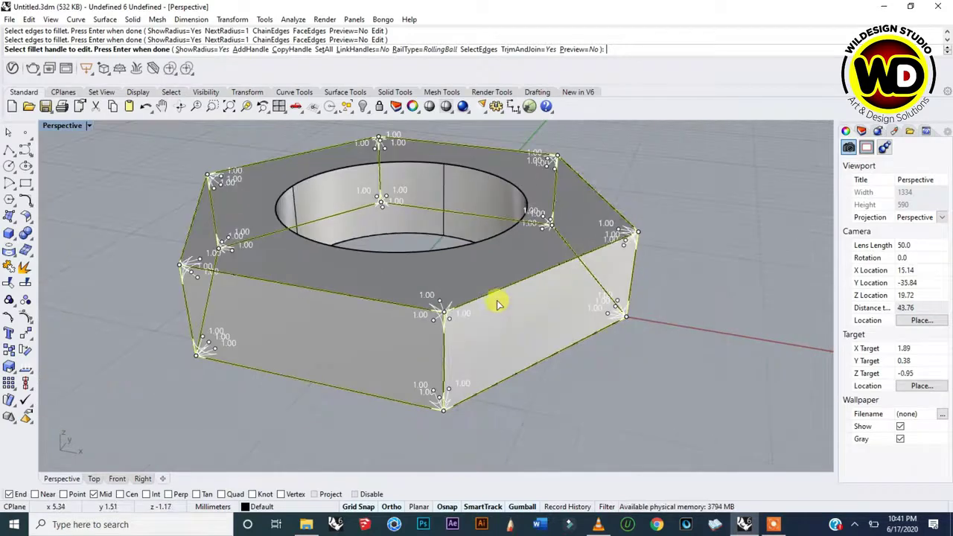
pyautogui.moveTo(309, 323); pyautogui.dragTo(428, 317, button='right')
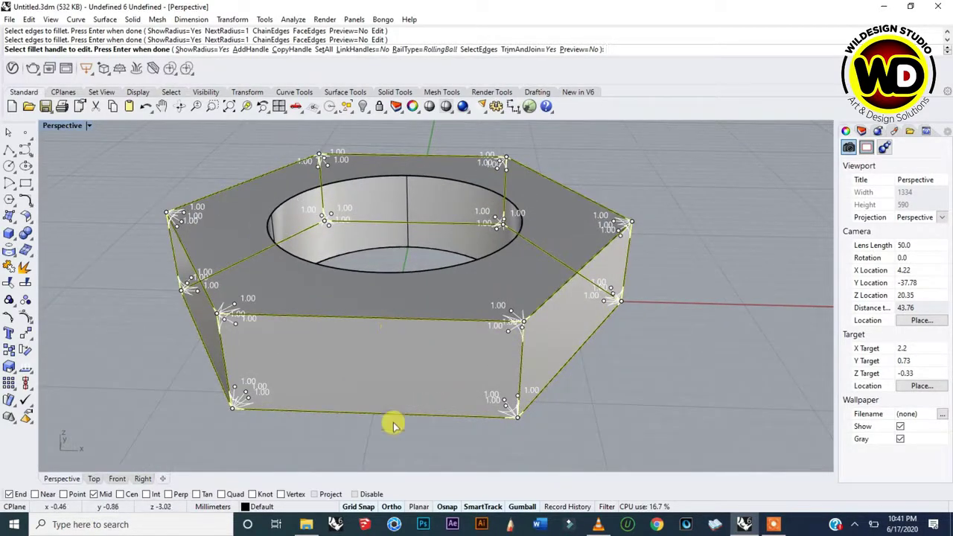
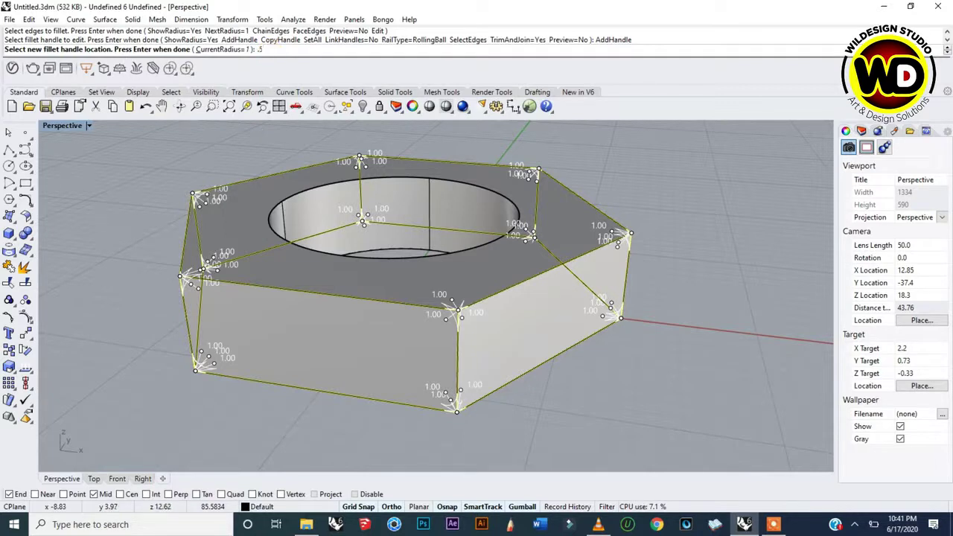
pyautogui.press('Return')
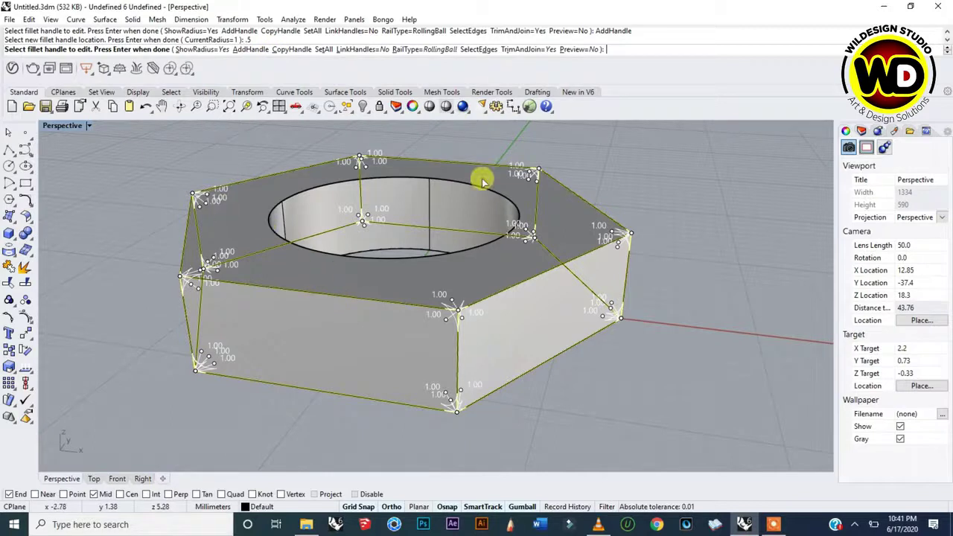
pyautogui.click(250, 50)
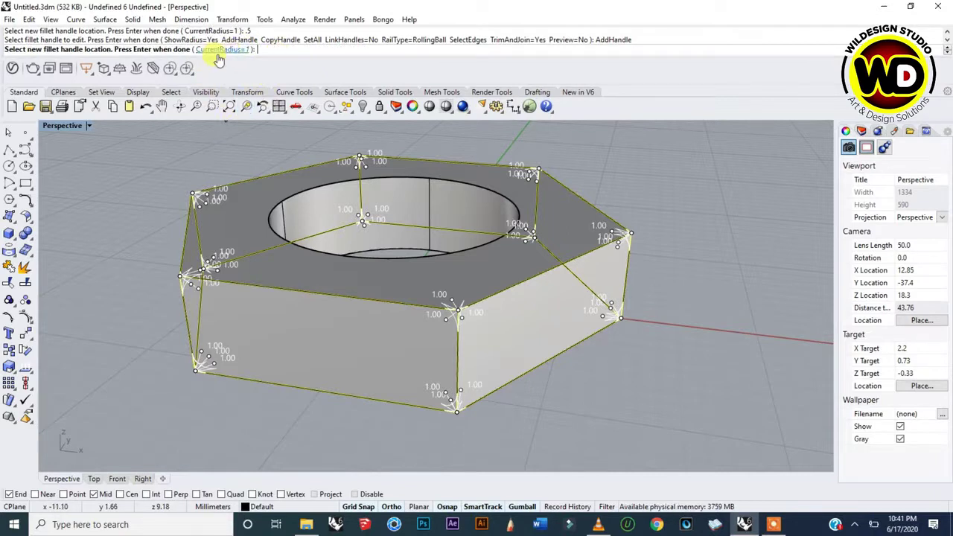
pyautogui.click(218, 50)
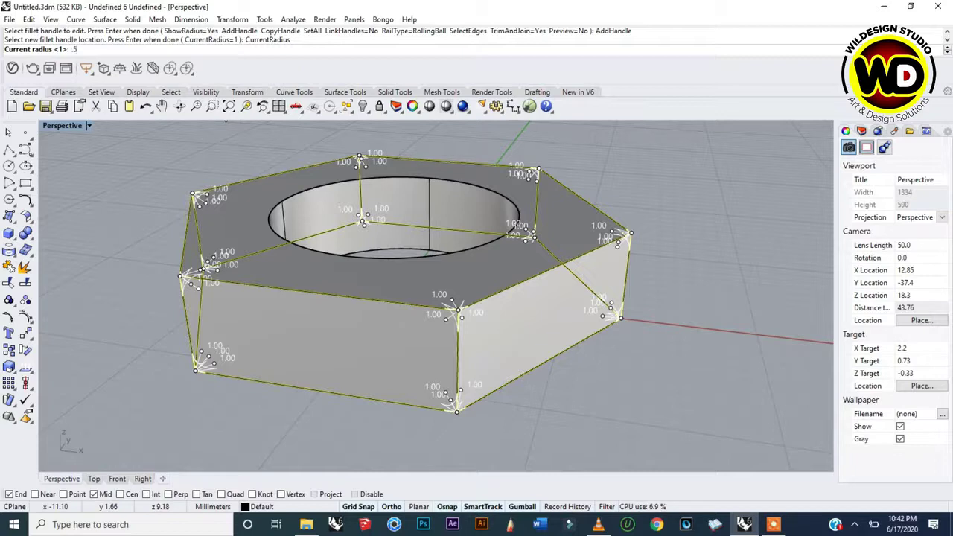
pyautogui.press('Return')
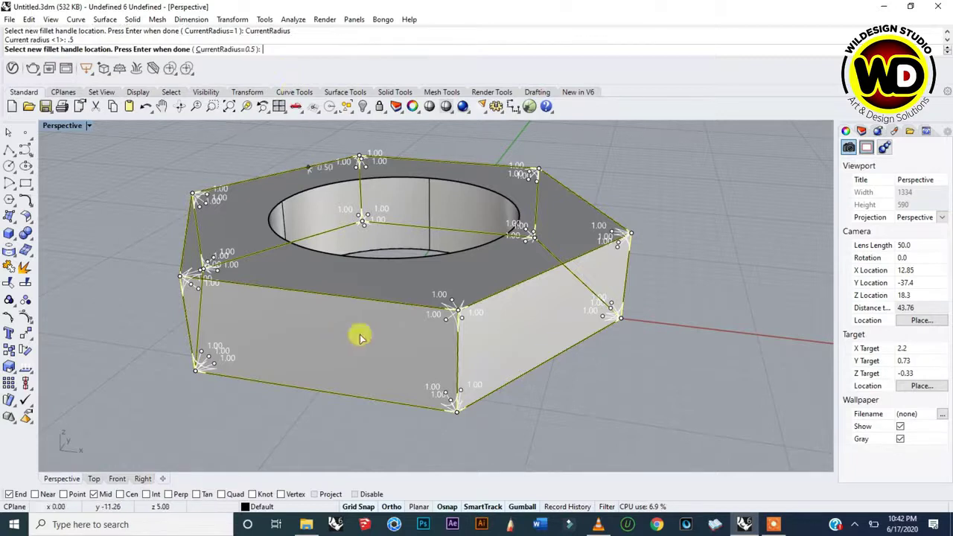
# Place 0.5 radius fillet handles at the midpoints of the four edges bounding the front side face
pyautogui.scroll(2, 312, 285)
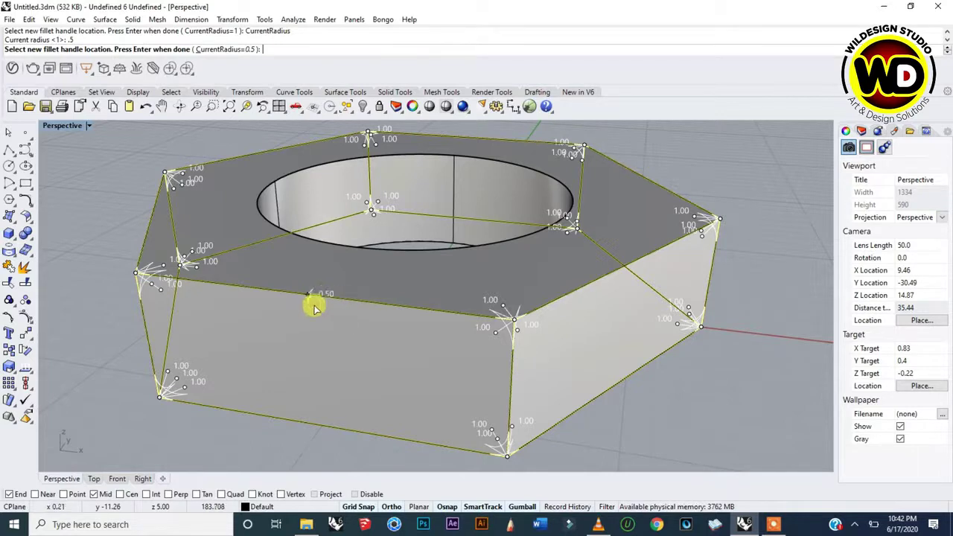
pyautogui.click(94, 496)
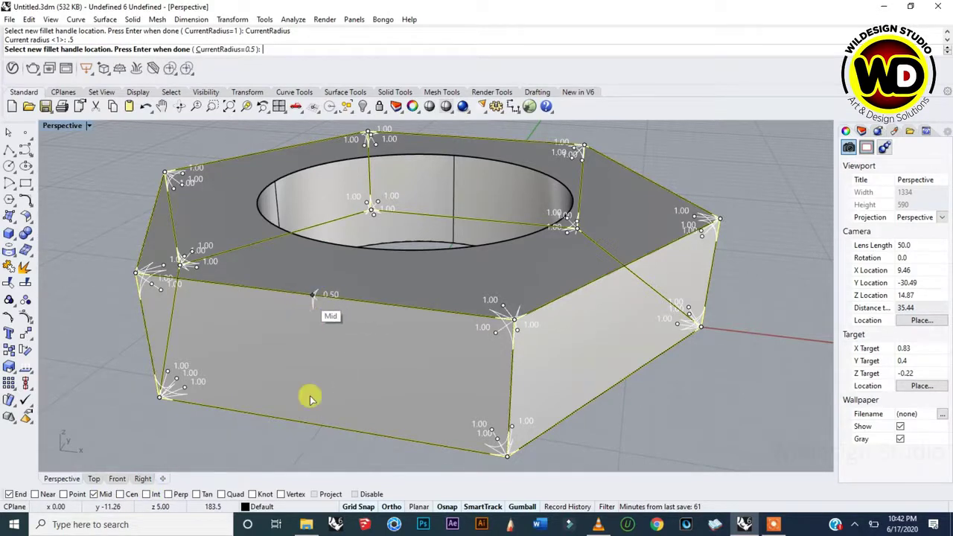
pyautogui.click(322, 422)
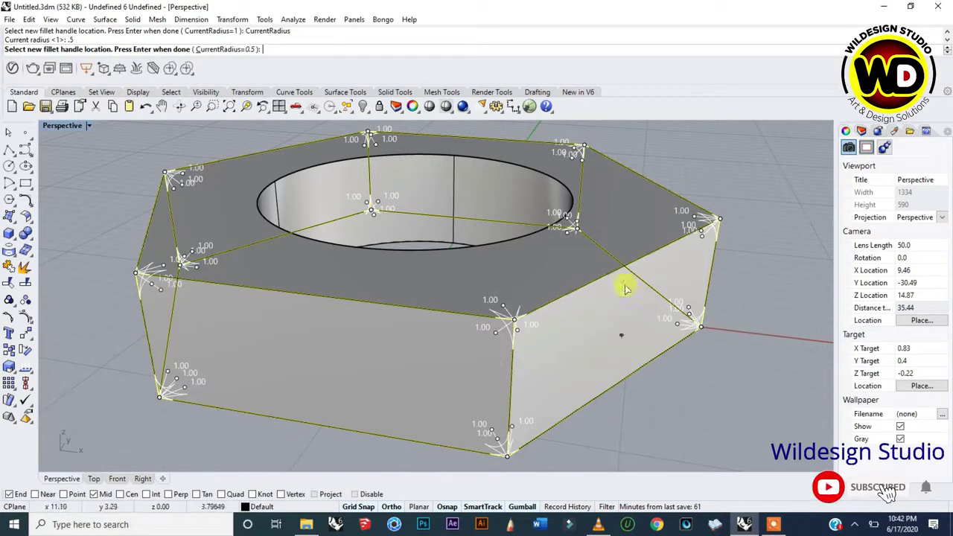
pyautogui.click(312, 302)
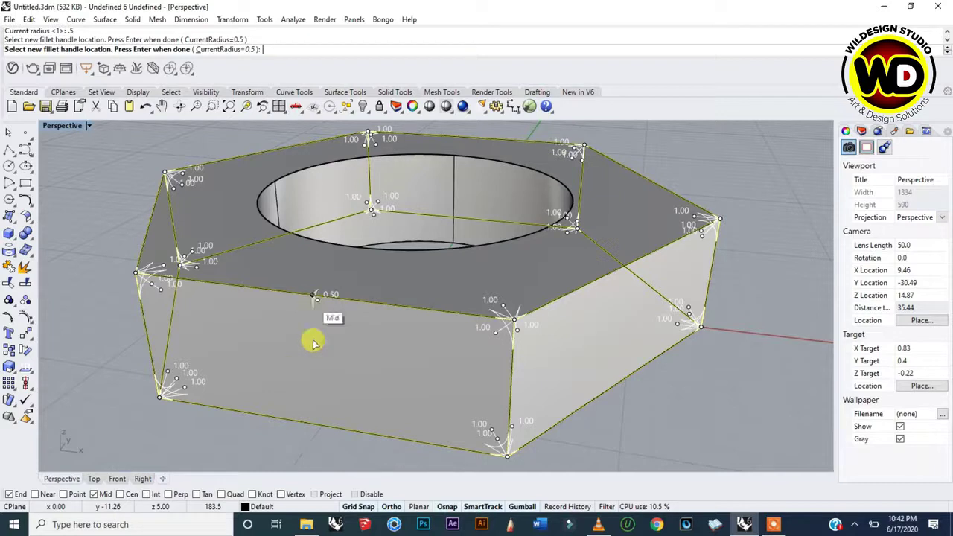
pyautogui.click(320, 426)
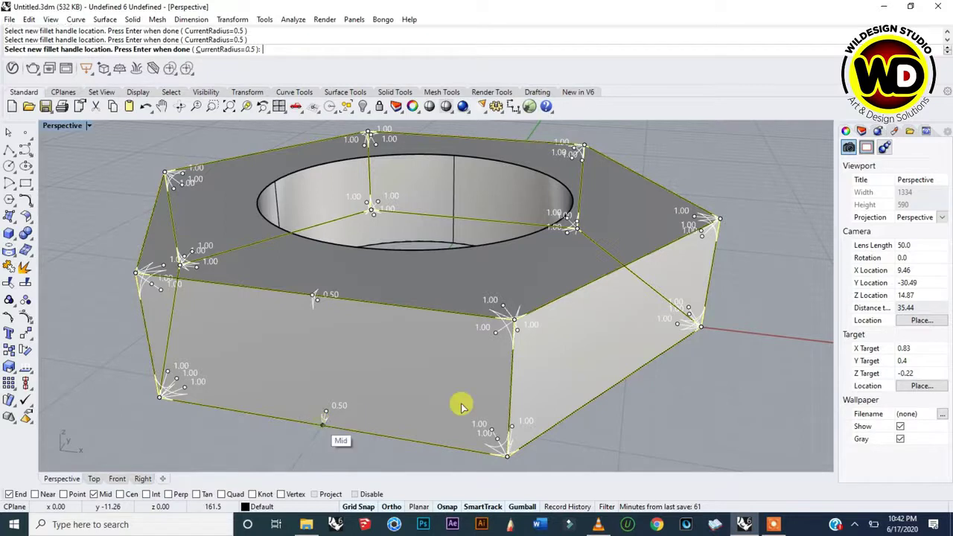
pyautogui.click(514, 388)
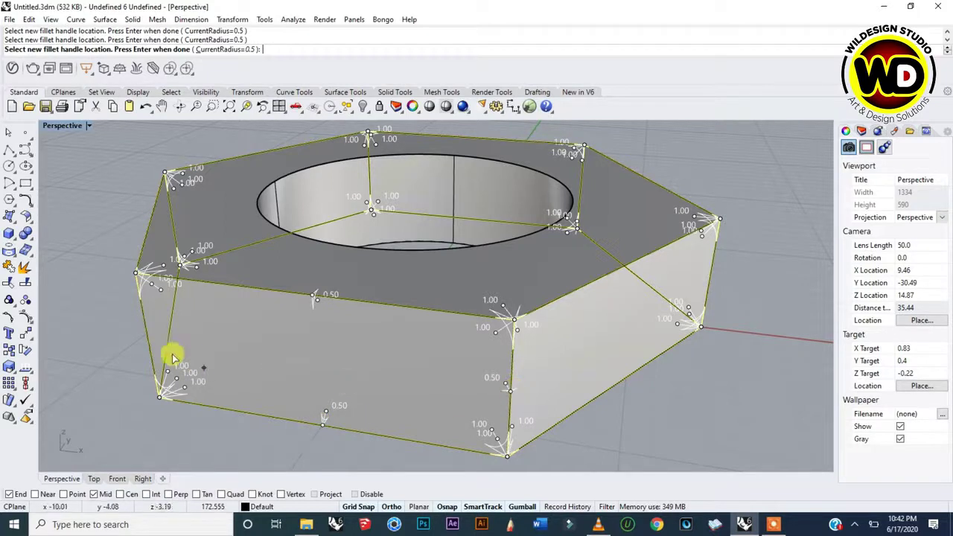
pyautogui.click(143, 339)
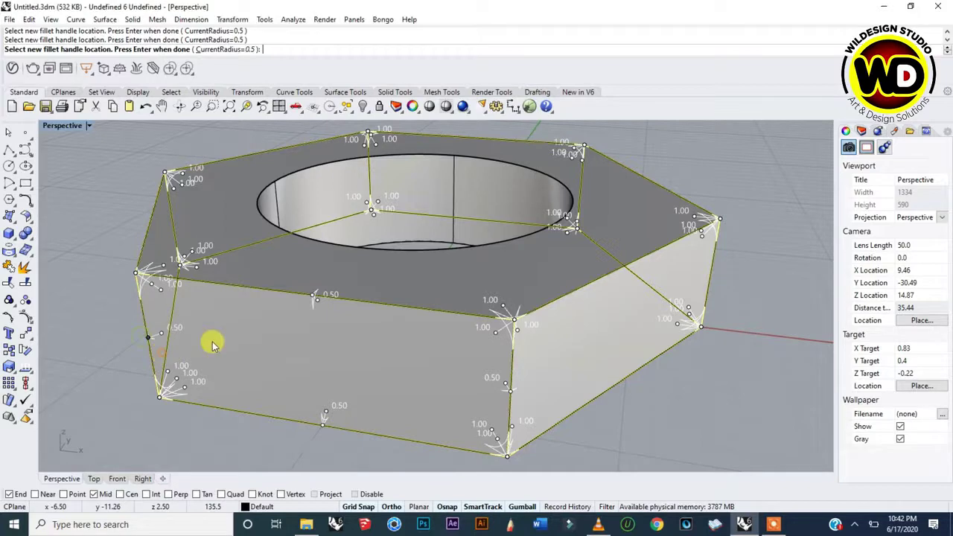
pyautogui.press('Return')
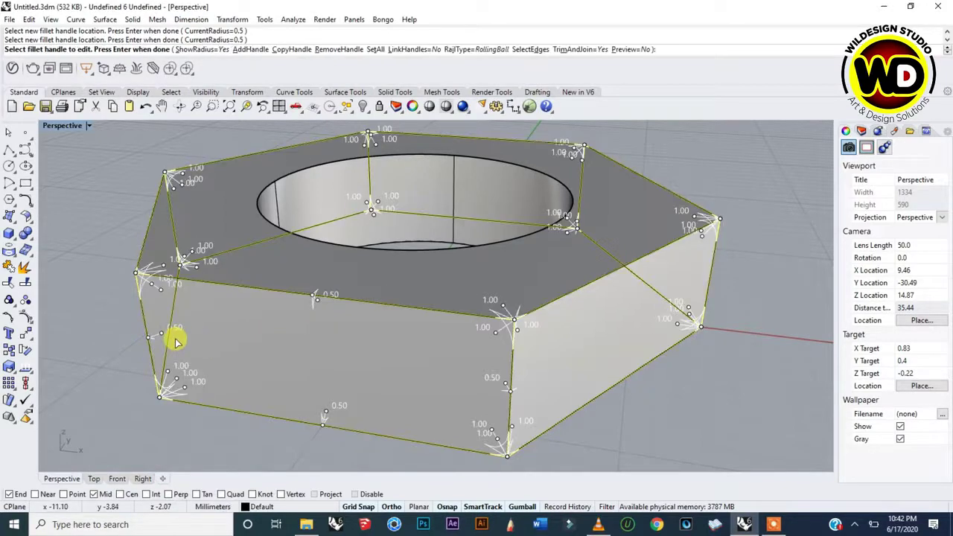
# Try to apply the edge fillet with radius 1 at the corners and 0.5 at the front face's edge midpoints
pyautogui.moveTo(171, 330); pyautogui.dragTo(287, 288, button='right')
pyautogui.moveTo(362, 320); pyautogui.dragTo(347, 350, button='right')
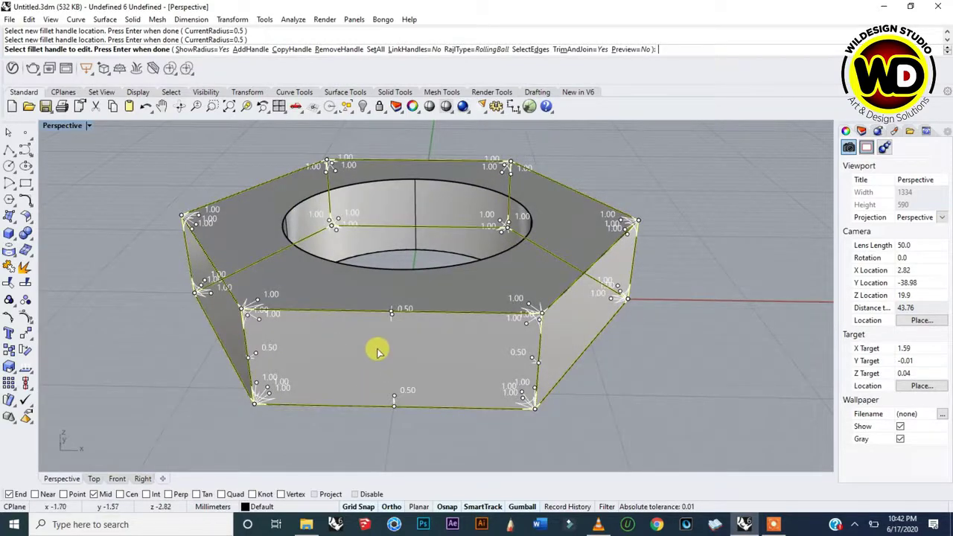
pyautogui.press('Return')
pyautogui.moveTo(422, 330); pyautogui.dragTo(411, 305, button='right')
pyautogui.scroll(-2, 425, 269)
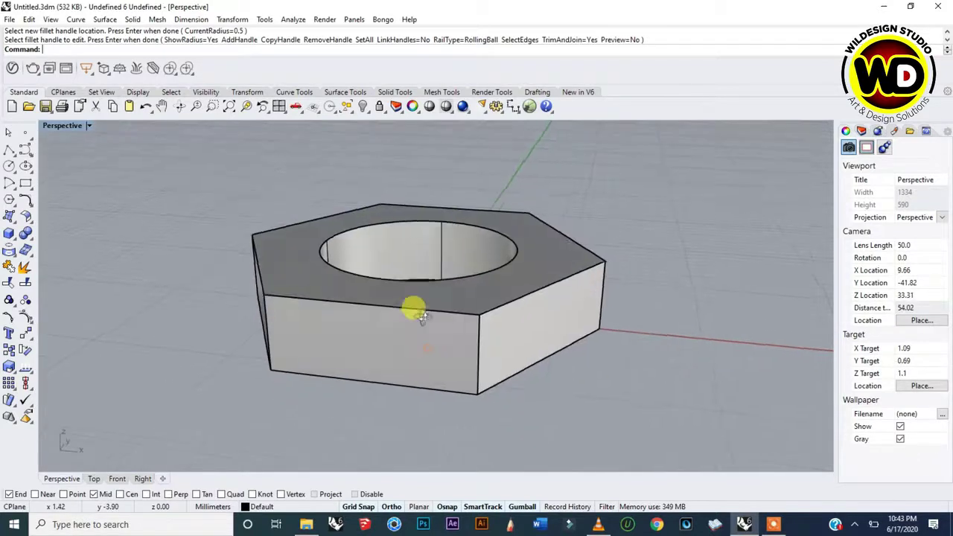
# Start a new edge fillet with a radius of 1 and select every edge of the nut
pyautogui.click(137, 21)
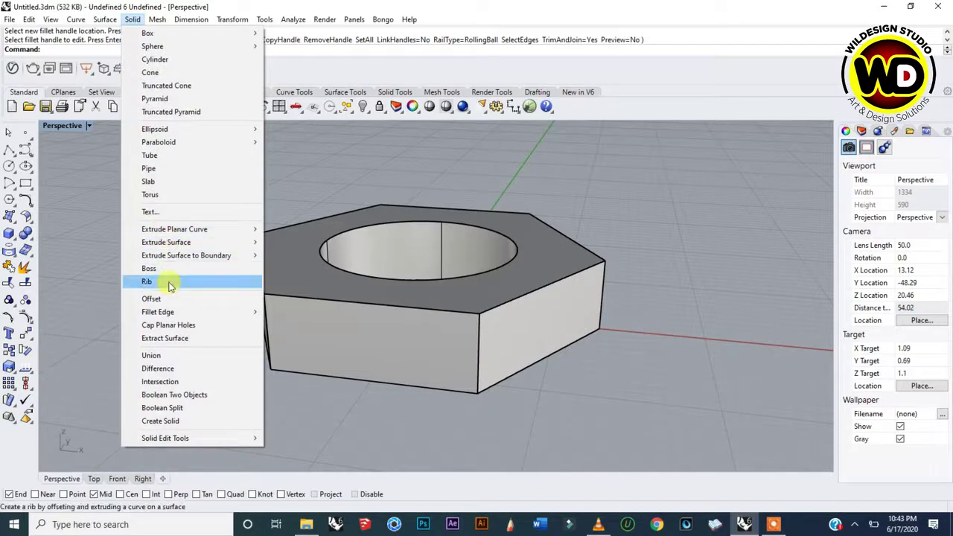
pyautogui.moveTo(249, 312)
pyautogui.click(283, 313)
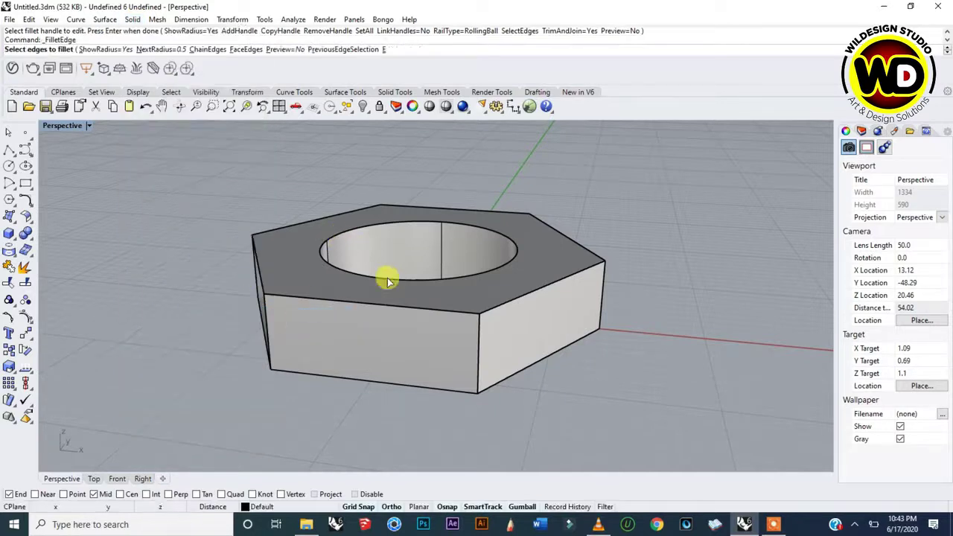
pyautogui.moveTo(373, 237); pyautogui.dragTo(388, 186, button='right')
pyautogui.click(158, 48)
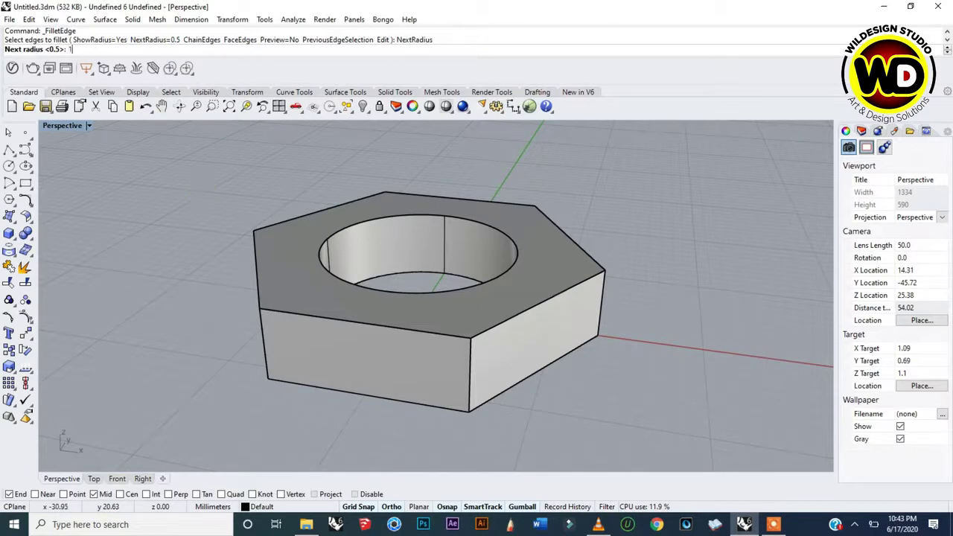
pyautogui.write('1')
pyautogui.press('Return')
pyautogui.moveTo(176, 140); pyautogui.dragTo(636, 439)
# Remove the hole's lower and upper circular edges from the fillet selection, keeping only the hexagon's outer edges
pyautogui.moveTo(511, 311); pyautogui.dragTo(452, 315, button='right')
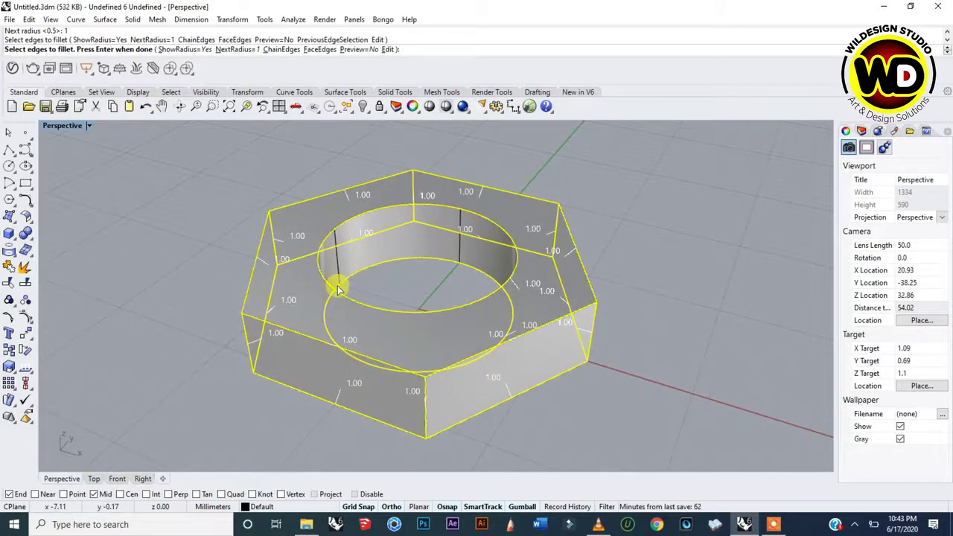
pyautogui.moveTo(390, 273)
pyautogui.mouseDown(button='right')
pyautogui.moveTo(409, 280)
pyautogui.moveTo(382, 269)
pyautogui.mouseUp(button='right')
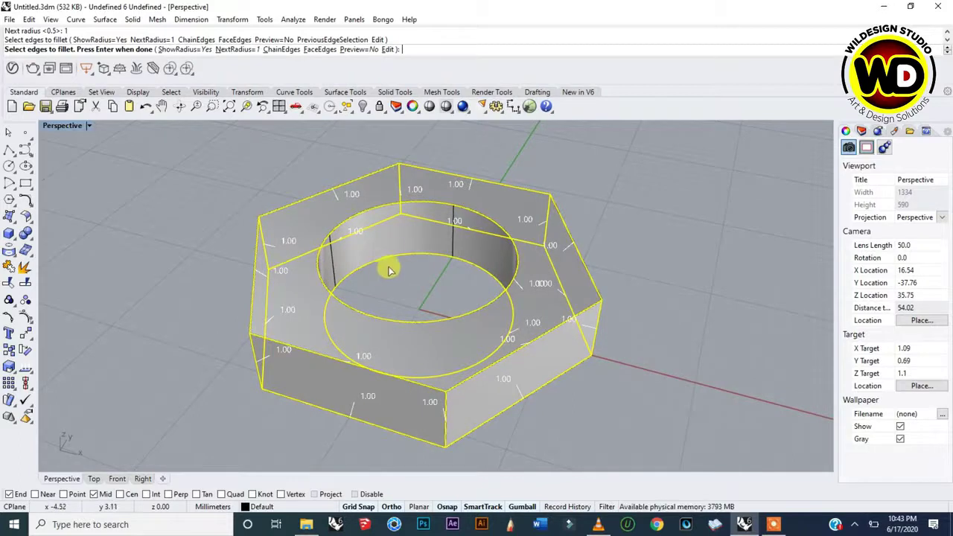
pyautogui.click(388, 262)
pyautogui.click(388, 262)
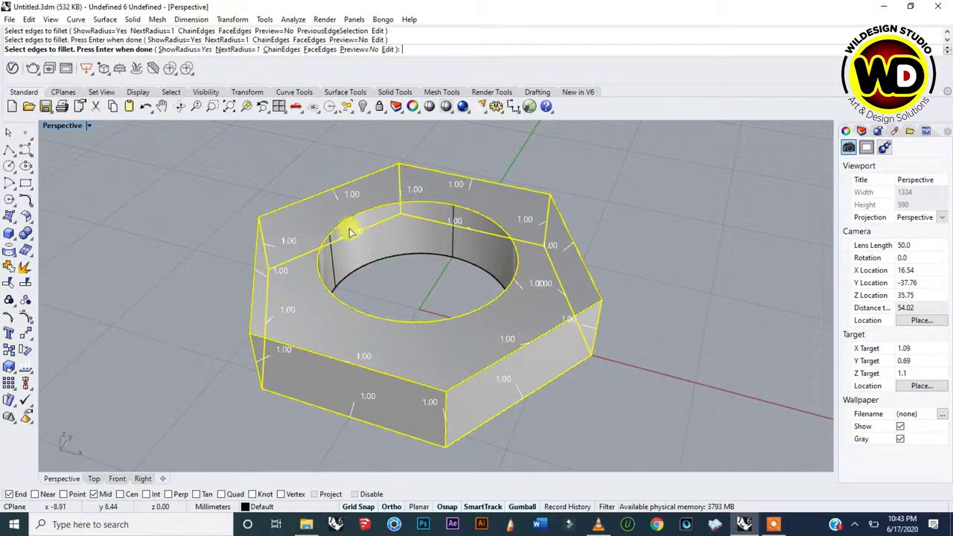
pyautogui.click(343, 220)
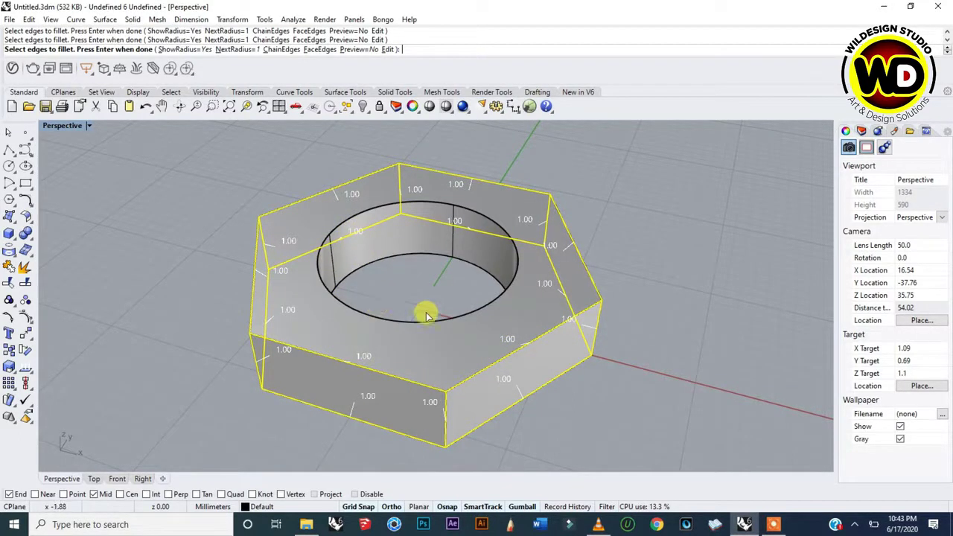
pyautogui.moveTo(468, 375); pyautogui.dragTo(454, 362, button='right')
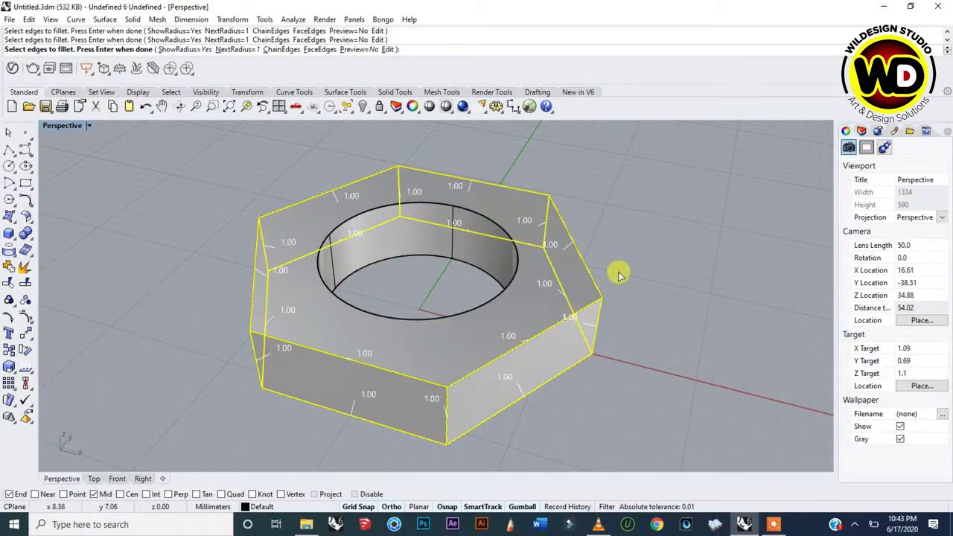
# Accept the outer edges for the fillet and start adding fillet handles with a current radius of 0.5
pyautogui.press('Return')
pyautogui.moveTo(455, 351); pyautogui.dragTo(276, 131, button='right')
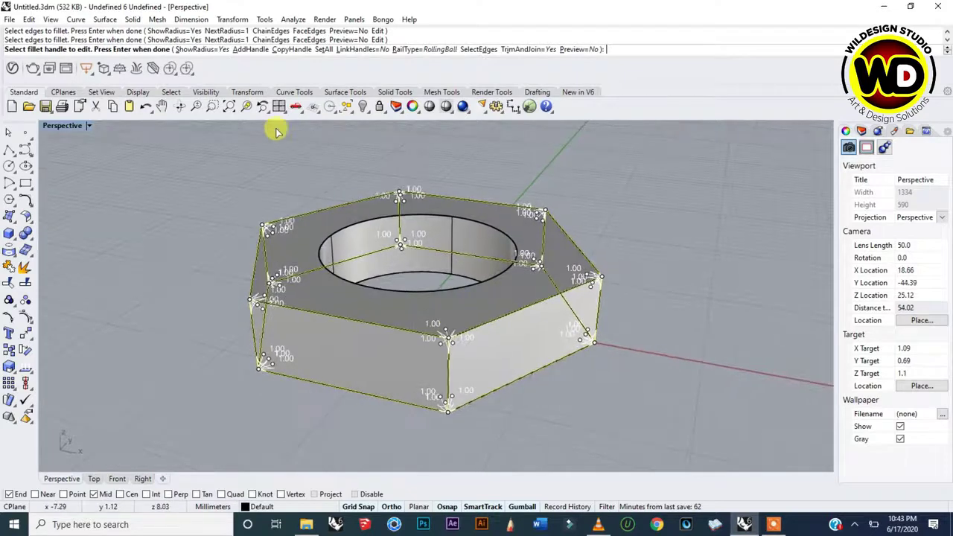
pyautogui.click(252, 50)
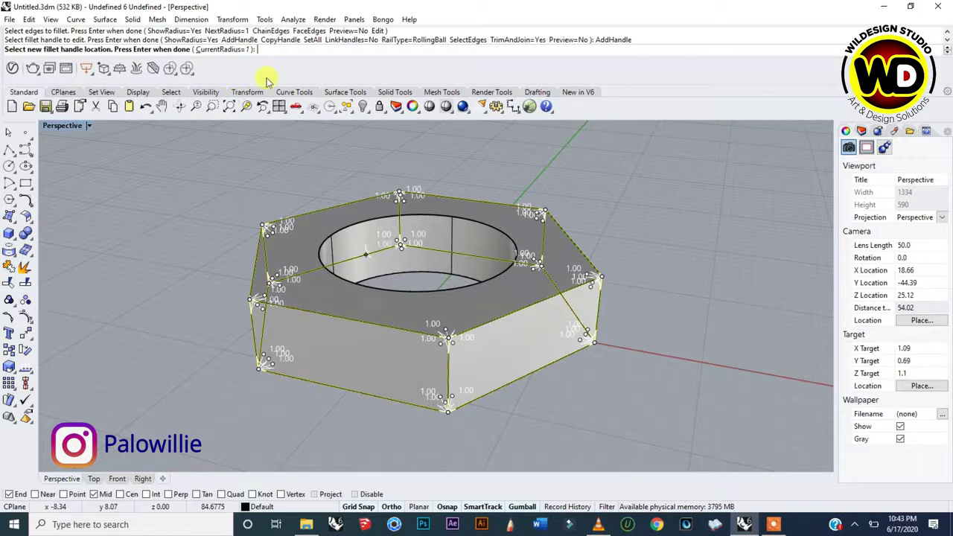
pyautogui.click(223, 49)
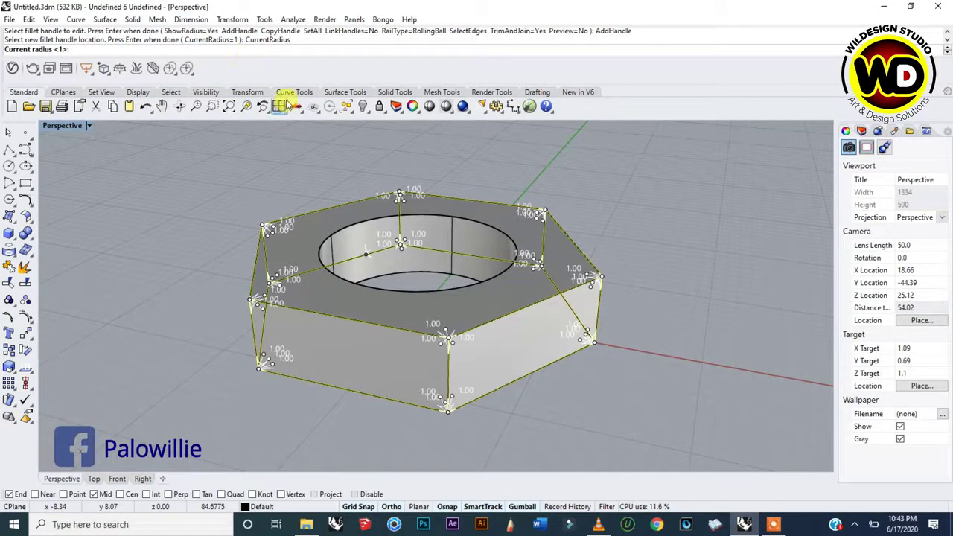
pyautogui.write('0.')
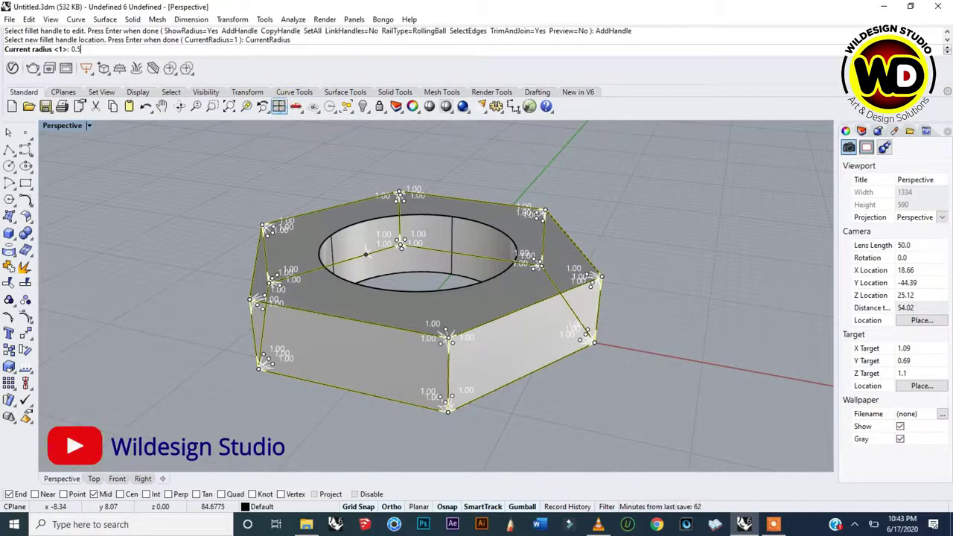
pyautogui.write('5')
pyautogui.press('Return')
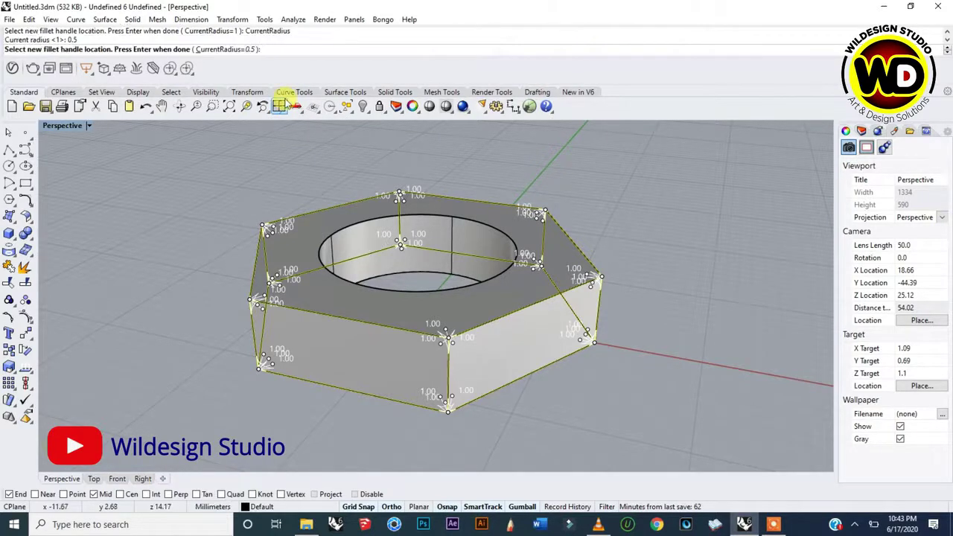
# Place 0.5 radius handles at the upper and lower edge midpoints of the two front side faces and on the vertical edge between them
pyautogui.click(354, 324)
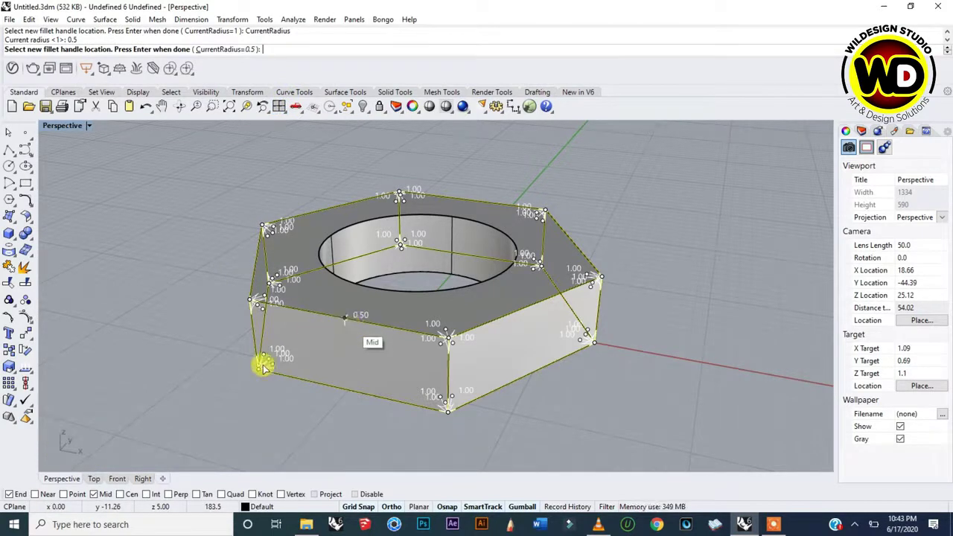
pyautogui.click(95, 495)
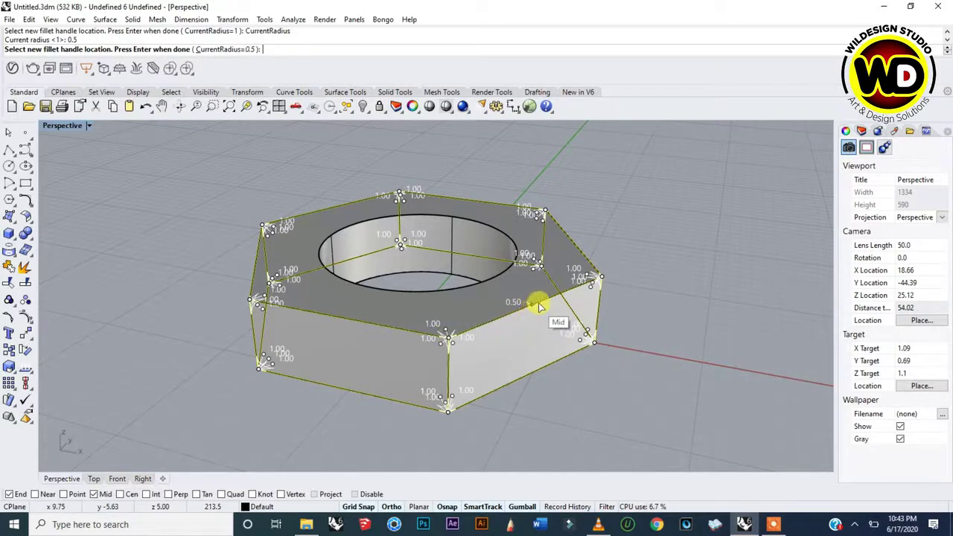
pyautogui.click(345, 322)
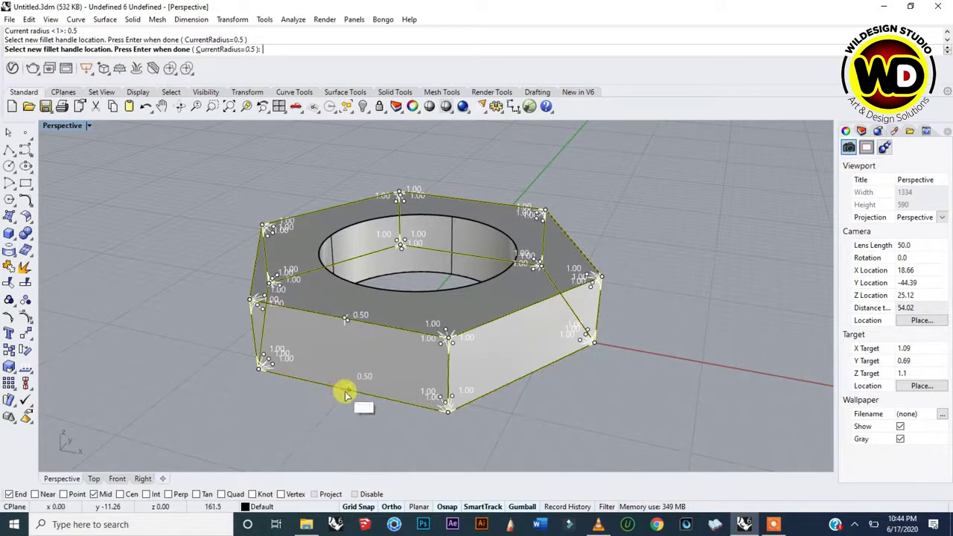
pyautogui.click(346, 393)
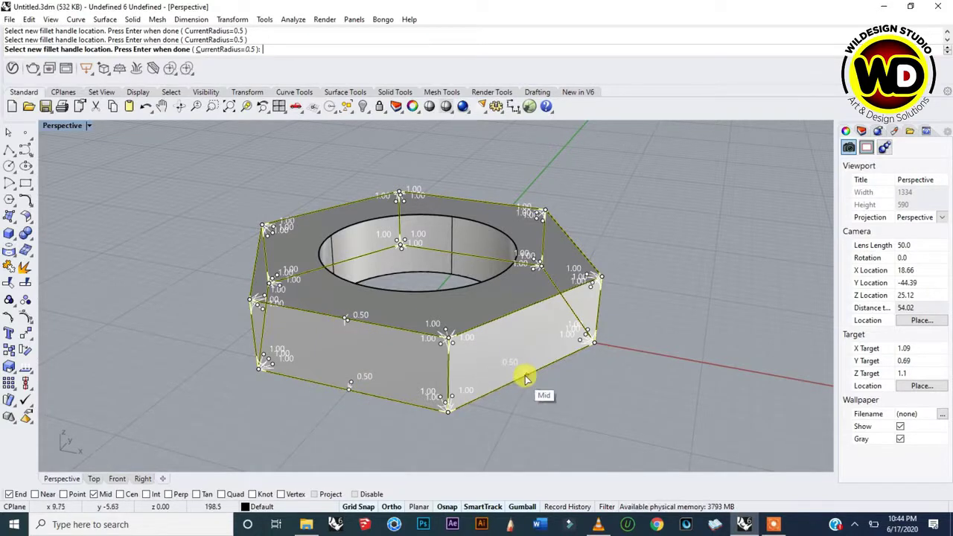
pyautogui.click(525, 378)
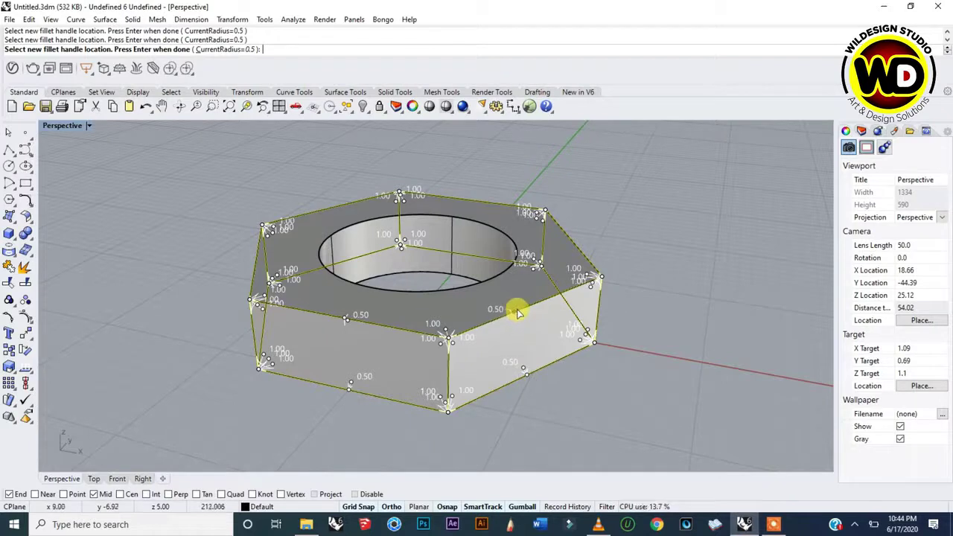
pyautogui.click(527, 307)
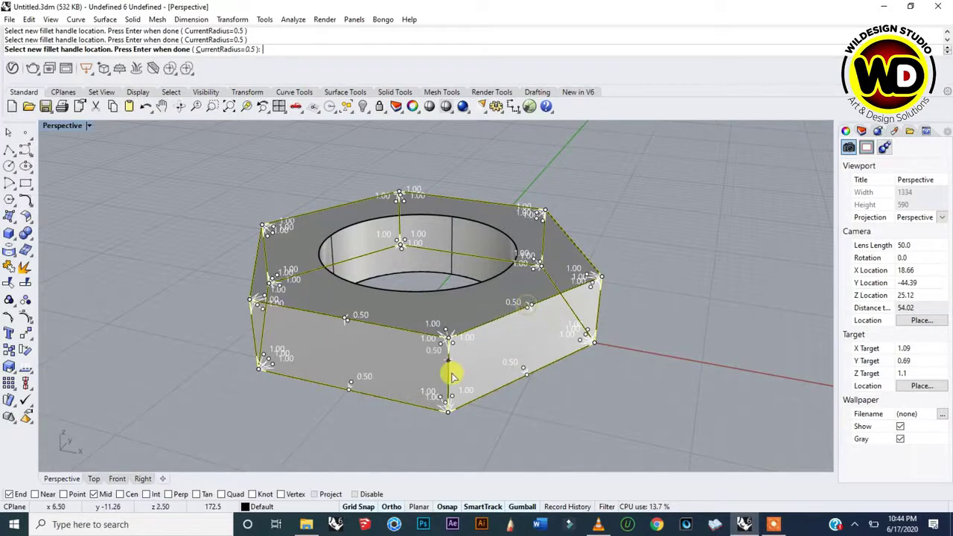
pyautogui.click(450, 374)
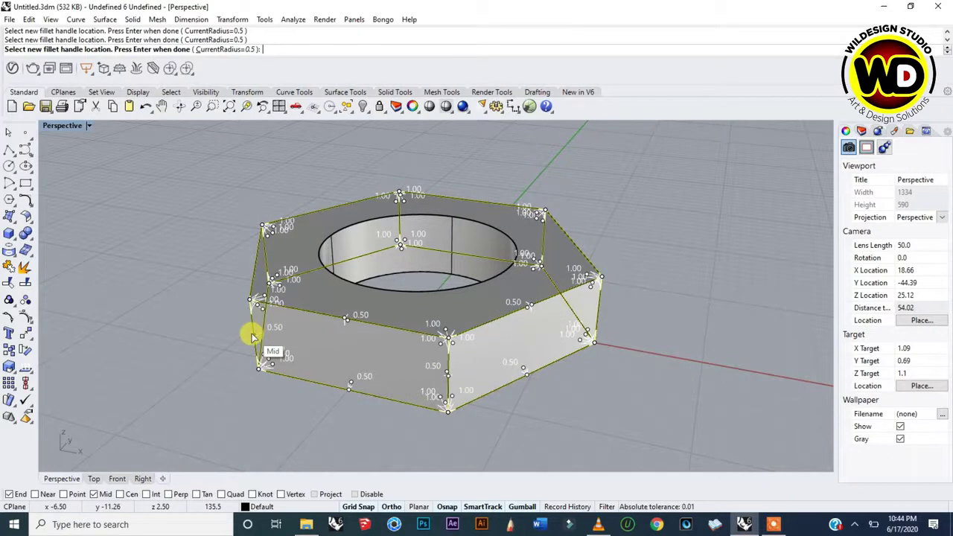
# Continue around the nut, adding 0.5 radius handles at the edge midpoints of the next two side faces
pyautogui.moveTo(254, 335); pyautogui.dragTo(334, 254, button='right')
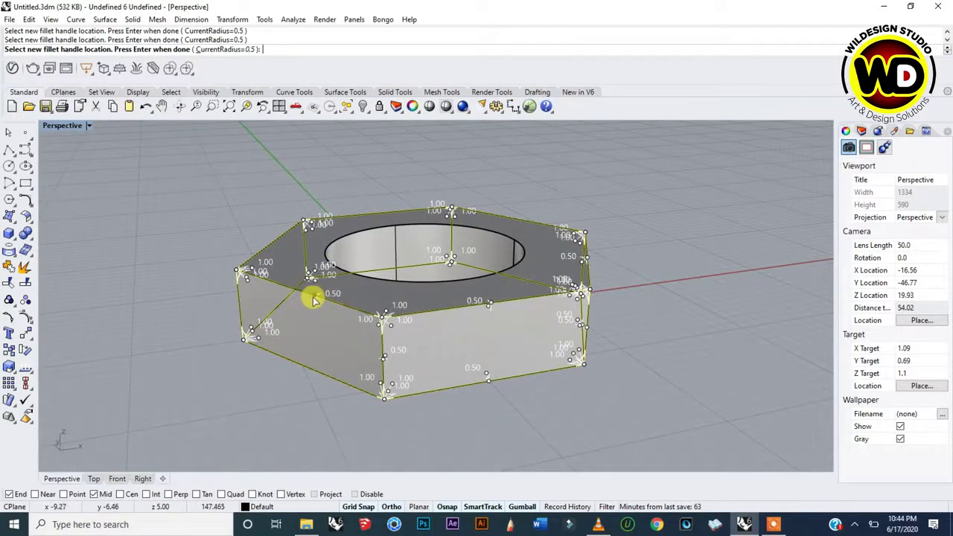
pyautogui.click(305, 298)
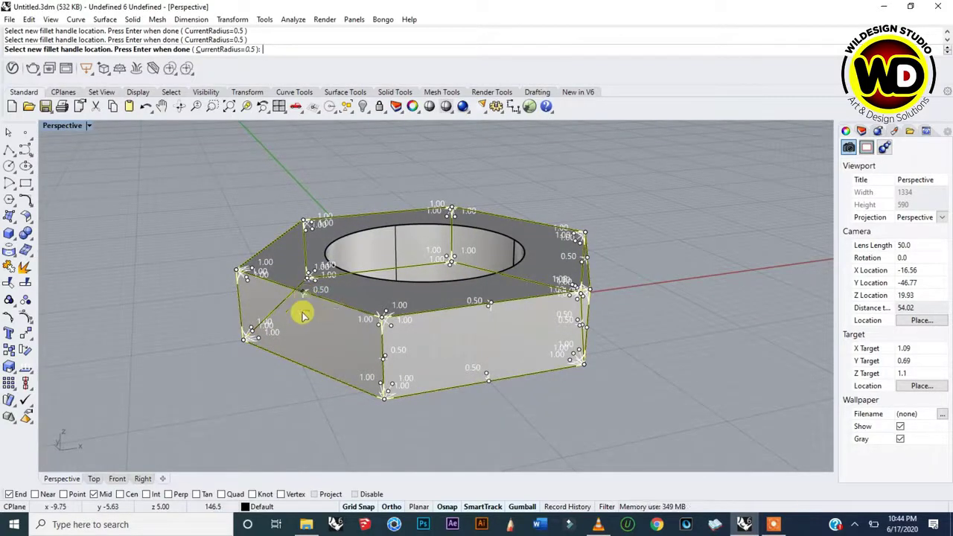
pyautogui.moveTo(305, 362); pyautogui.dragTo(335, 359, button='right')
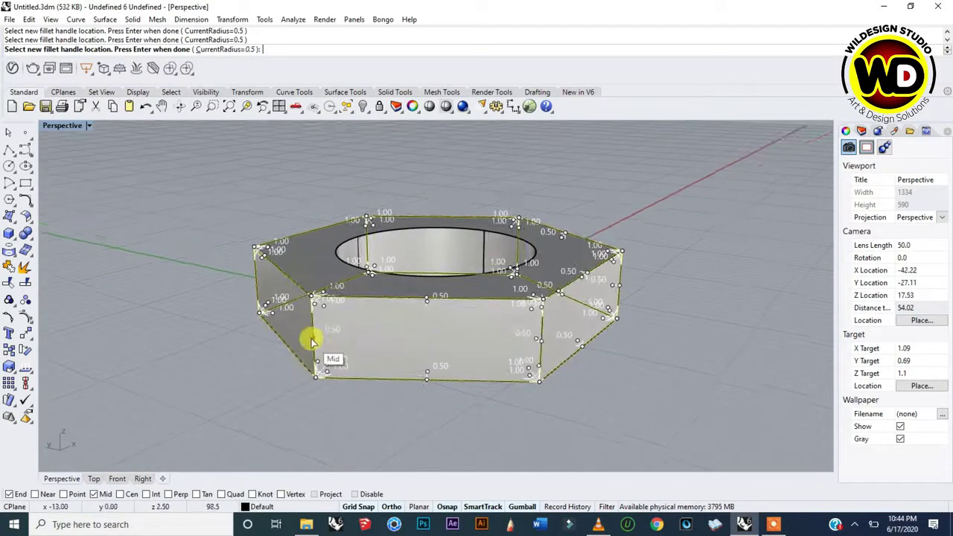
pyautogui.moveTo(272, 347); pyautogui.dragTo(347, 393, button='right')
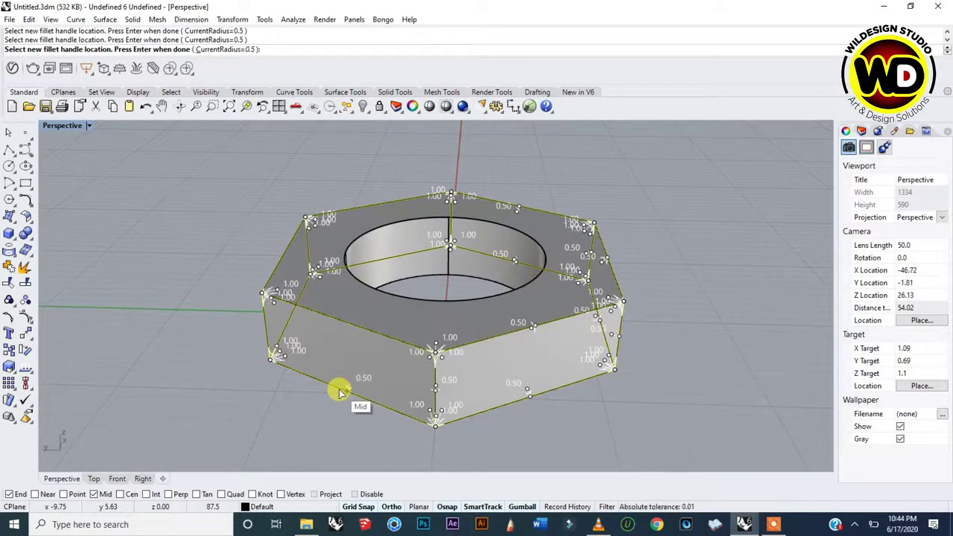
pyautogui.click(338, 391)
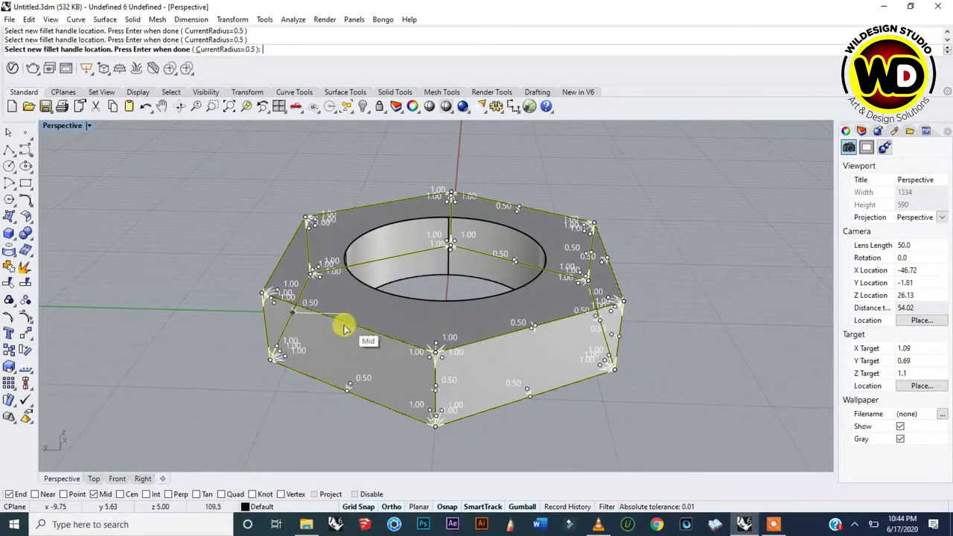
pyautogui.click(344, 327)
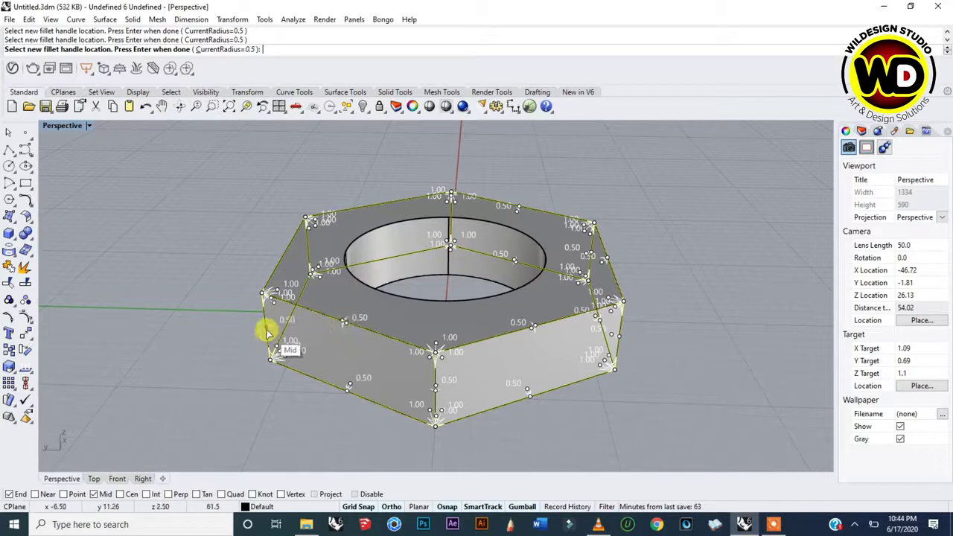
# Add 0.5 radius handles at the upper, lower and vertical edge midpoints of the final two side faces
pyautogui.moveTo(264, 331); pyautogui.dragTo(315, 335, button='right')
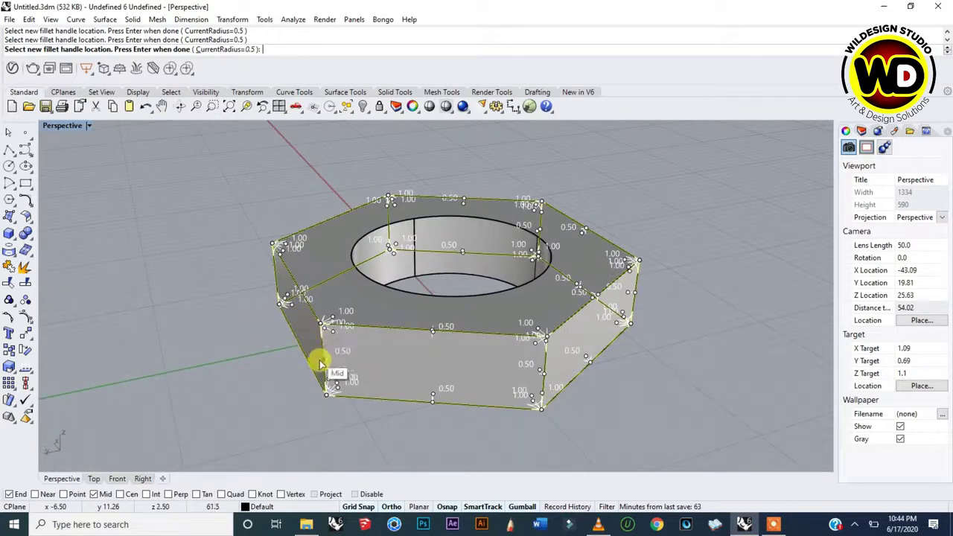
pyautogui.moveTo(276, 362); pyautogui.dragTo(325, 365, button='right')
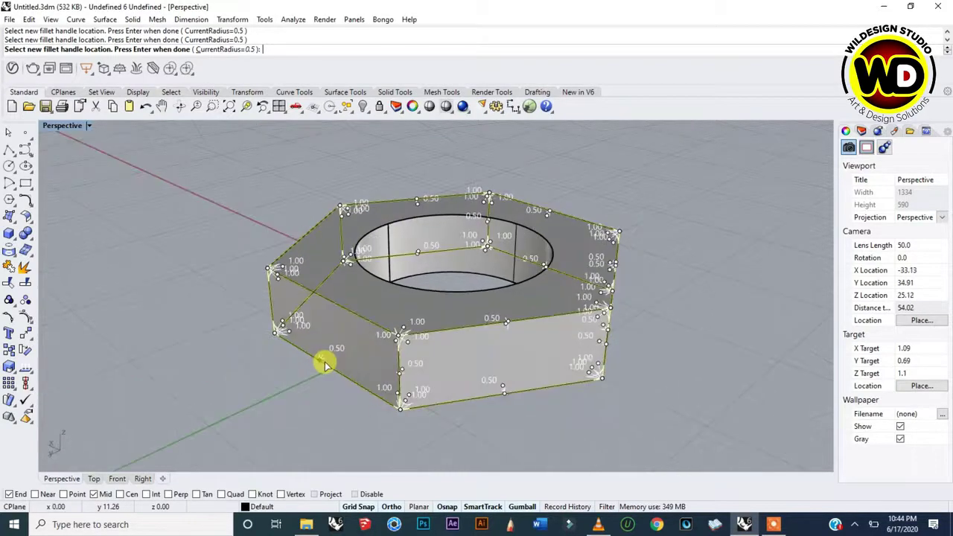
pyautogui.click(330, 366)
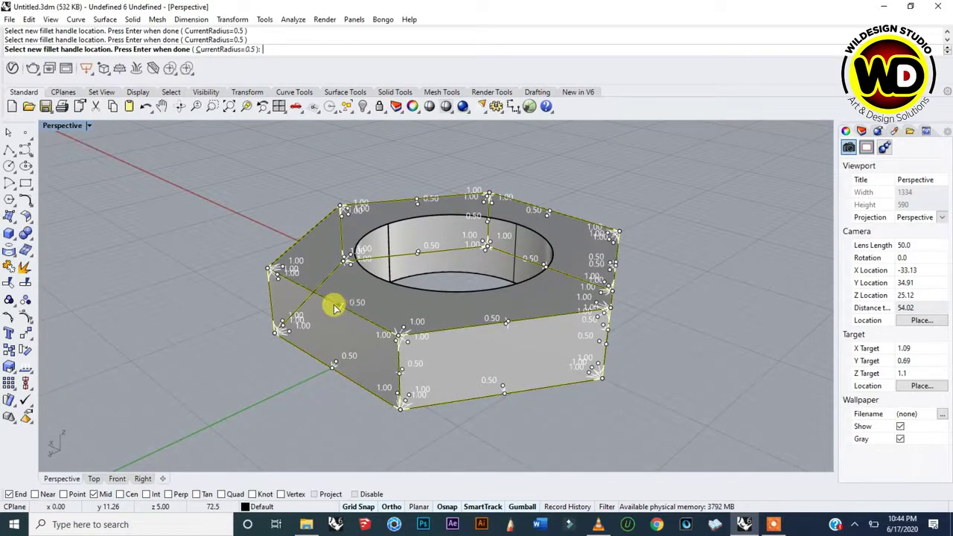
pyautogui.moveTo(333, 308); pyautogui.dragTo(440, 300, button='right')
pyautogui.click(389, 368)
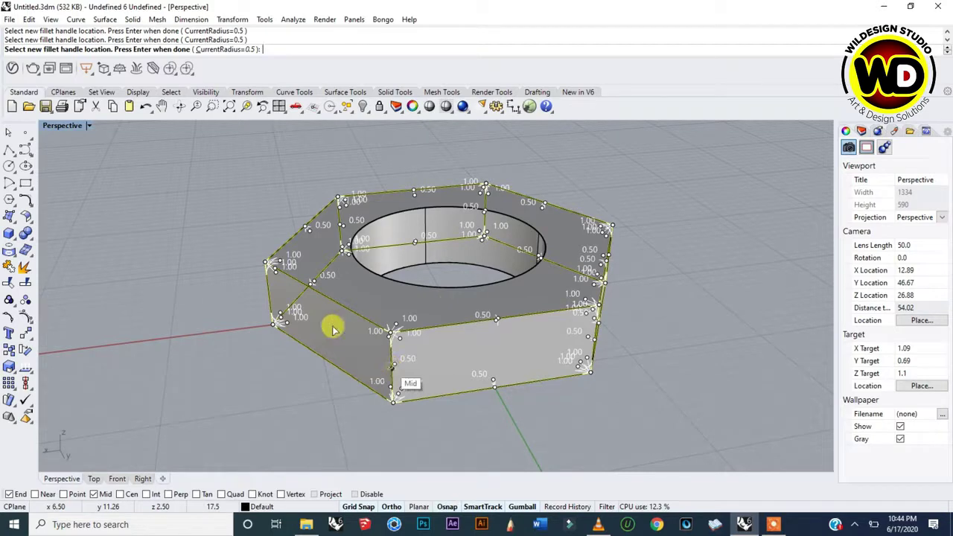
pyautogui.click(327, 299)
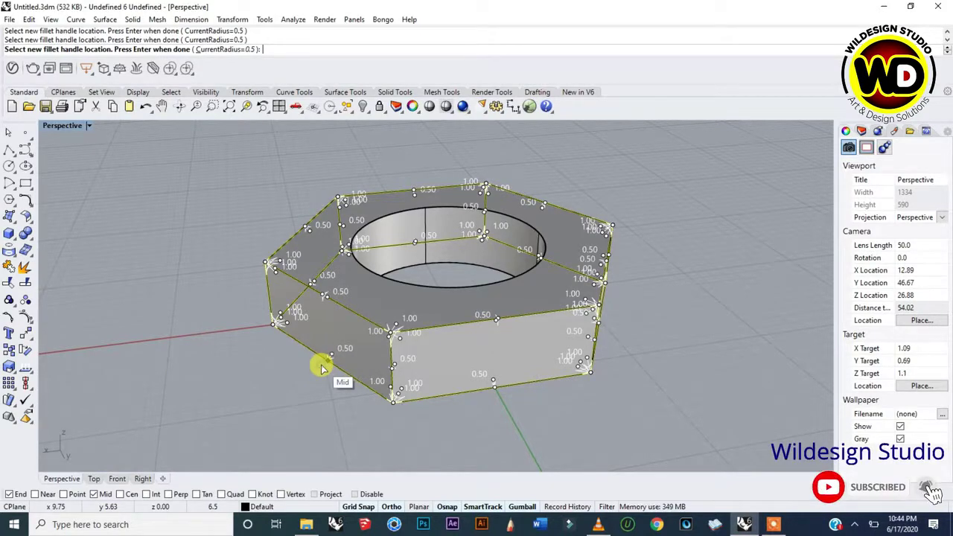
pyautogui.click(321, 366)
# Add a 0.5 radius handle to the last vertical edge and apply the fillet with radius 1 at the corners and 0.5 at the midpoints
pyautogui.moveTo(311, 354); pyautogui.dragTo(334, 345, button='right')
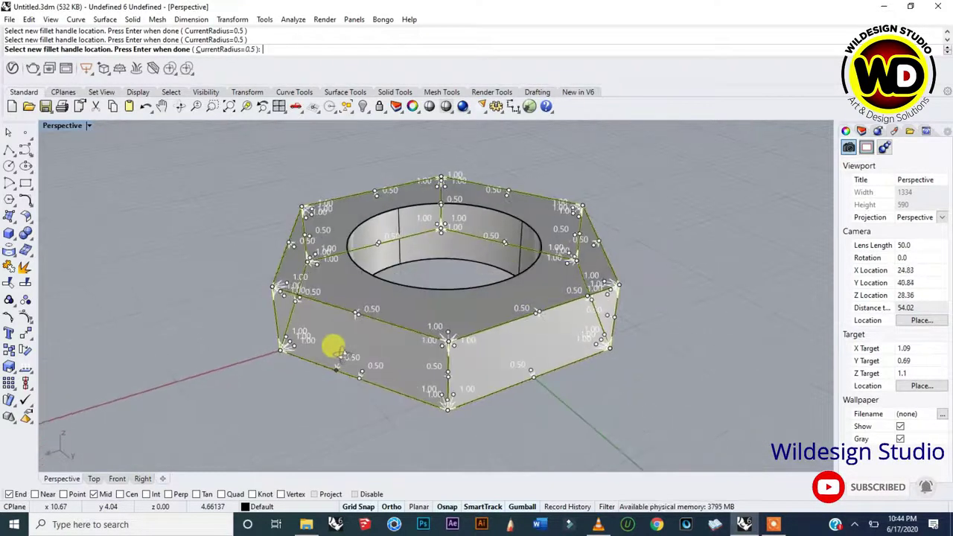
pyautogui.moveTo(276, 330); pyautogui.dragTo(385, 313, button='right')
pyautogui.moveTo(309, 324); pyautogui.dragTo(379, 321, button='right')
pyautogui.moveTo(463, 356); pyautogui.dragTo(656, 346, button='right')
pyautogui.rightClick(675, 331)
pyautogui.rightClick(671, 326)
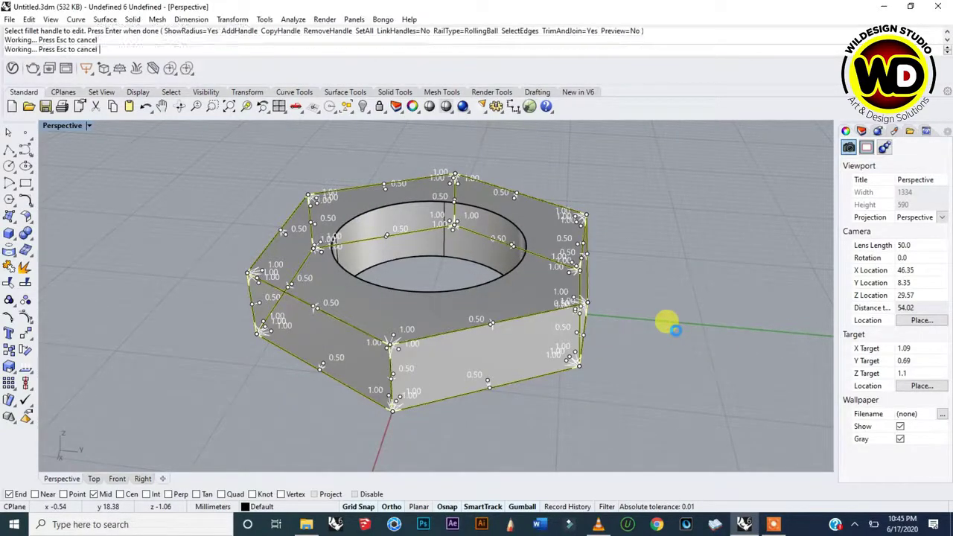
pyautogui.moveTo(548, 317); pyautogui.dragTo(424, 335, button='right')
pyautogui.moveTo(415, 257); pyautogui.dragTo(417, 284, button='right')
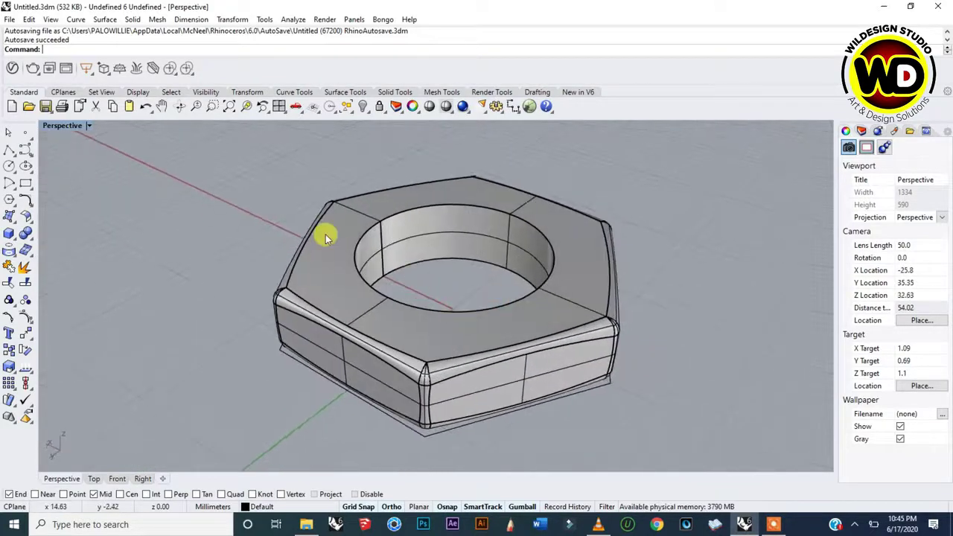
pyautogui.moveTo(450, 368); pyautogui.dragTo(440, 336, button='right')
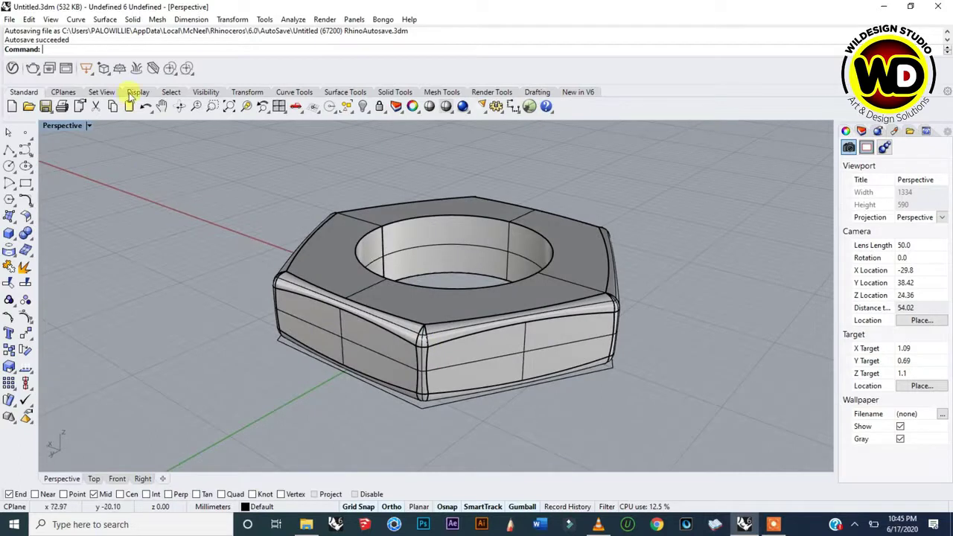
# Chamfer the hole's wall surface with the nut's top face using Chamfer Surfaces with distances 0.3 and 0.7
pyautogui.click(105, 20)
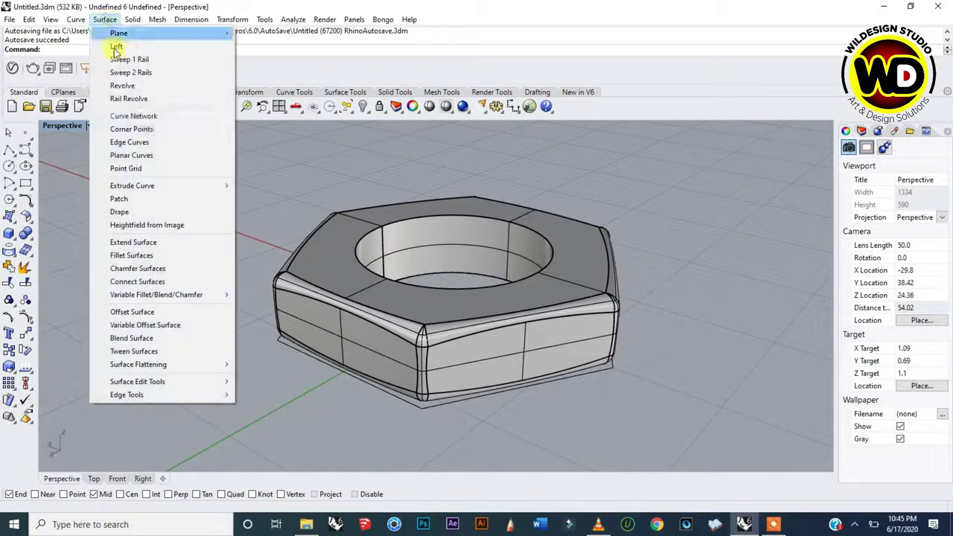
pyautogui.click(160, 269)
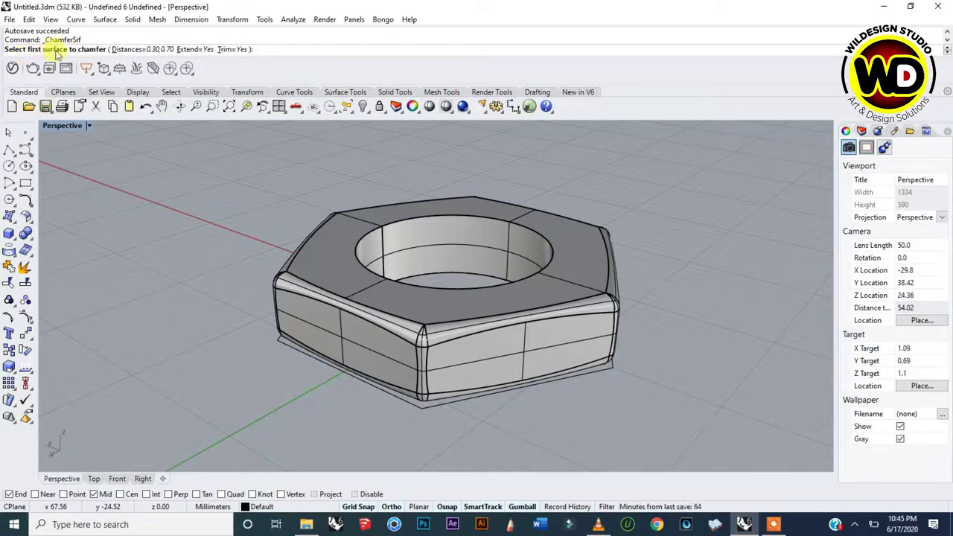
pyautogui.click(161, 50)
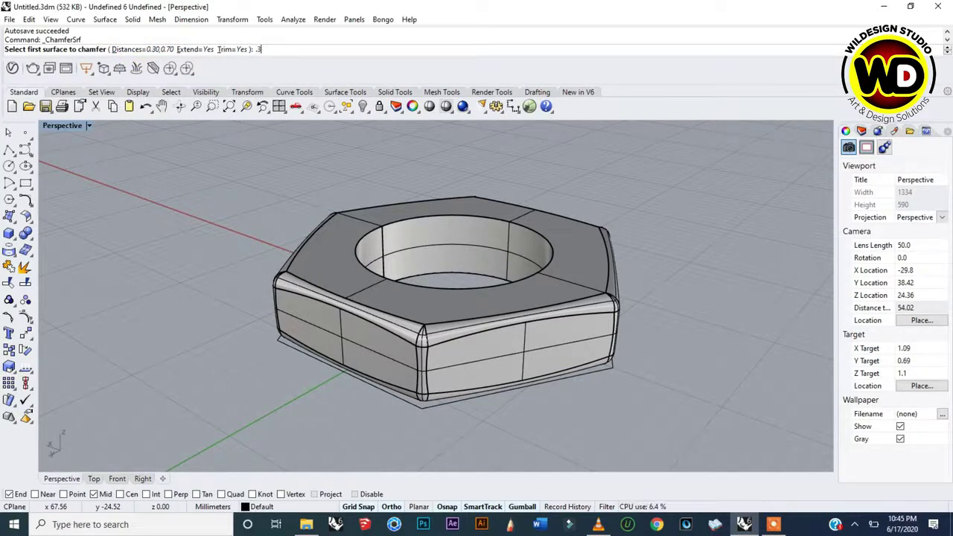
pyautogui.press('Return')
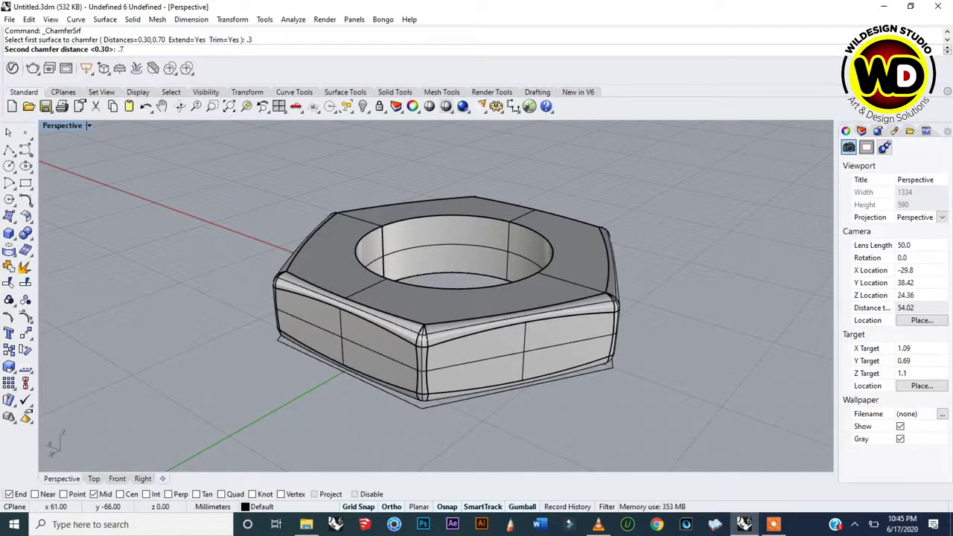
pyautogui.press('Return')
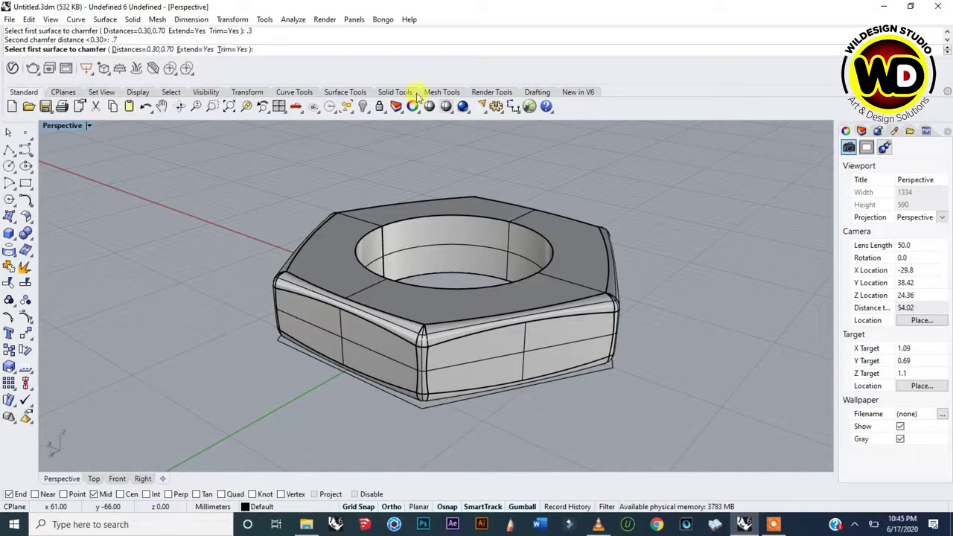
pyautogui.moveTo(400, 260)
pyautogui.mouseDown(button='right')
pyautogui.moveTo(383, 271)
pyautogui.moveTo(402, 242)
pyautogui.moveTo(389, 221)
pyautogui.moveTo(404, 228)
pyautogui.moveTo(404, 257)
pyautogui.mouseUp(button='right')
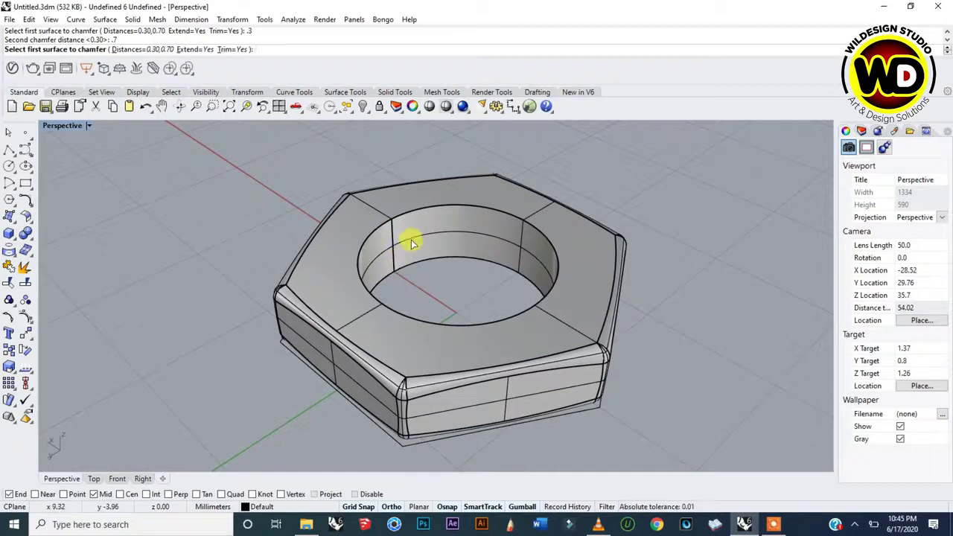
pyautogui.click(411, 243)
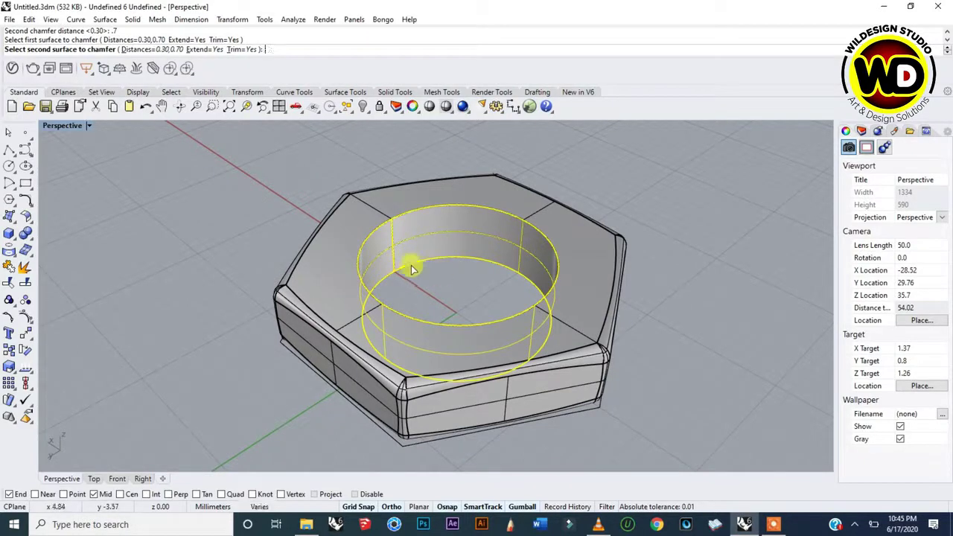
pyautogui.click(348, 257)
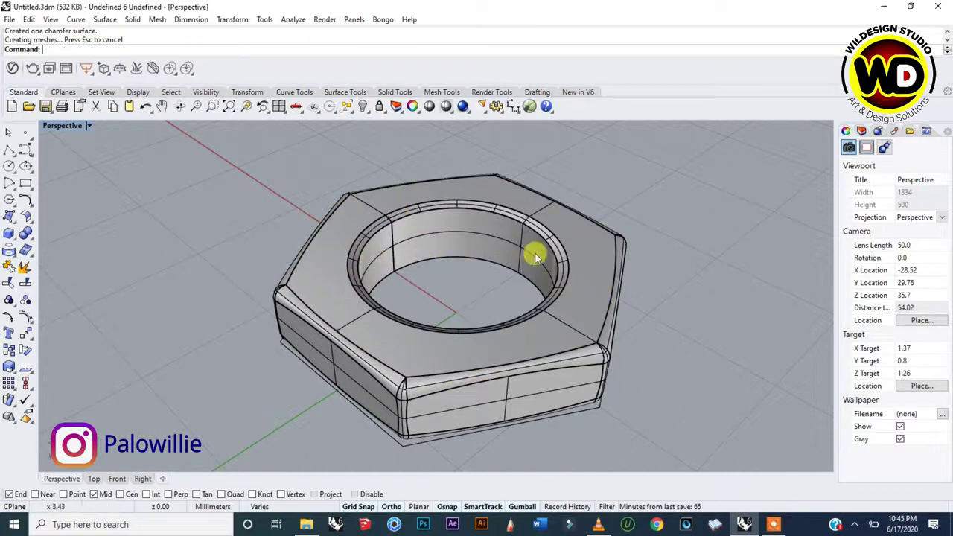
# Chamfer the hole's wall surface with the nut's bottom face using Chamfer Surfaces with distances 0.3 and 0.7
pyautogui.moveTo(552, 302); pyautogui.dragTo(477, 298, button='right')
pyautogui.press('Return')
pyautogui.click(425, 328)
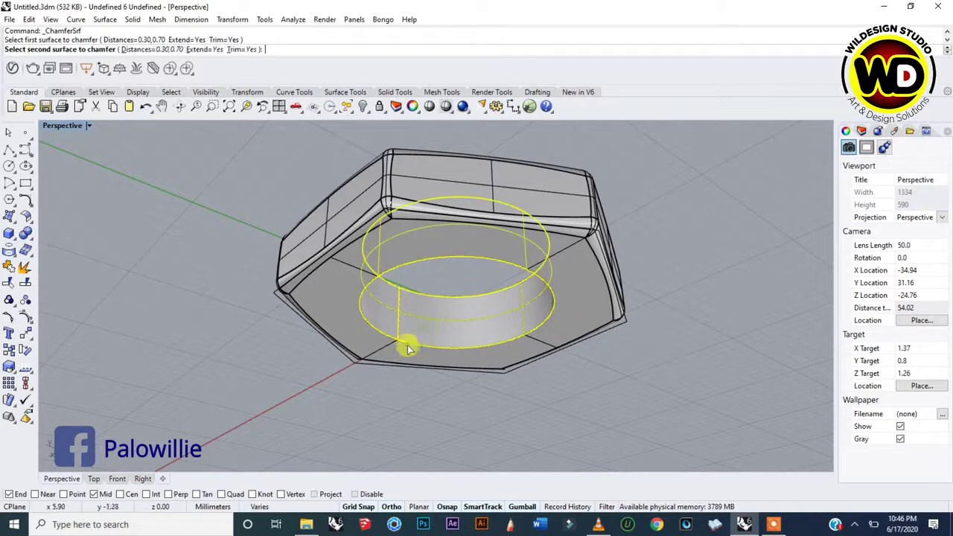
pyautogui.click(343, 292)
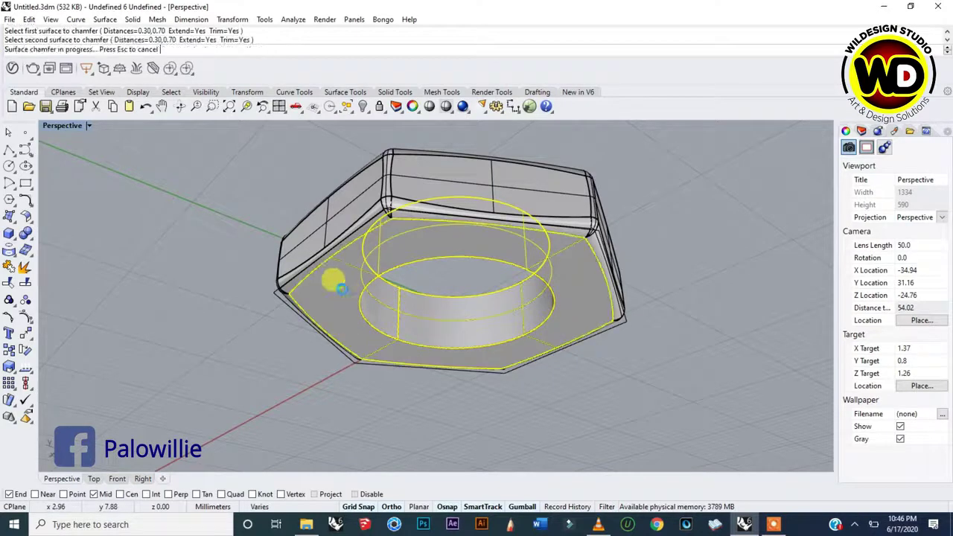
# Inspect the chamfered hole rim and the filleted outer edges of the nut from several angles
pyautogui.moveTo(430, 261); pyautogui.dragTo(365, 260, button='right')
pyautogui.scroll(5, 366, 259)
pyautogui.scroll(-3, 412, 296)
pyautogui.moveTo(415, 279); pyautogui.dragTo(463, 291, button='right')
pyautogui.scroll(2, 431, 254)
pyautogui.scroll(-3, 430, 250)
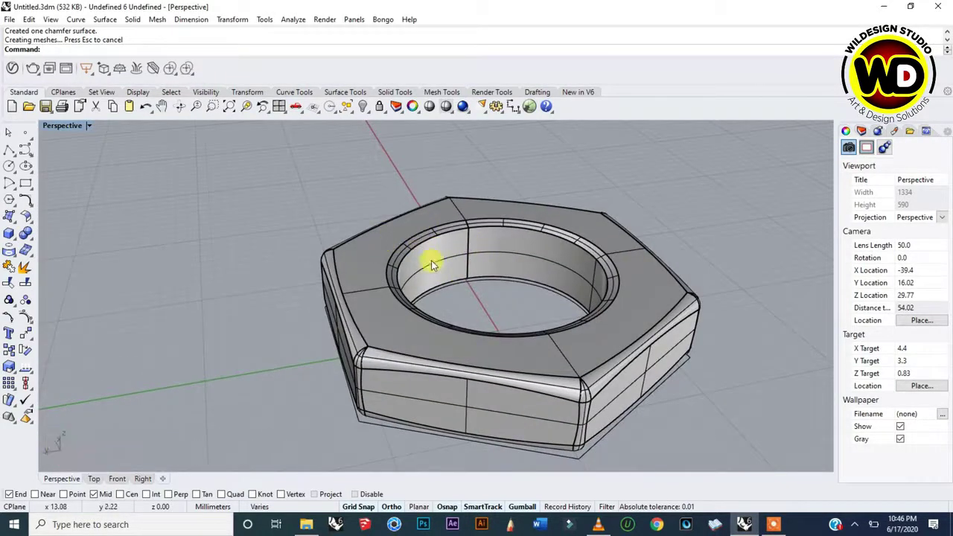
pyautogui.scroll(-3, 432, 261)
pyautogui.moveTo(454, 265); pyautogui.dragTo(503, 279, button='right')
pyautogui.scroll(3, 499, 286)
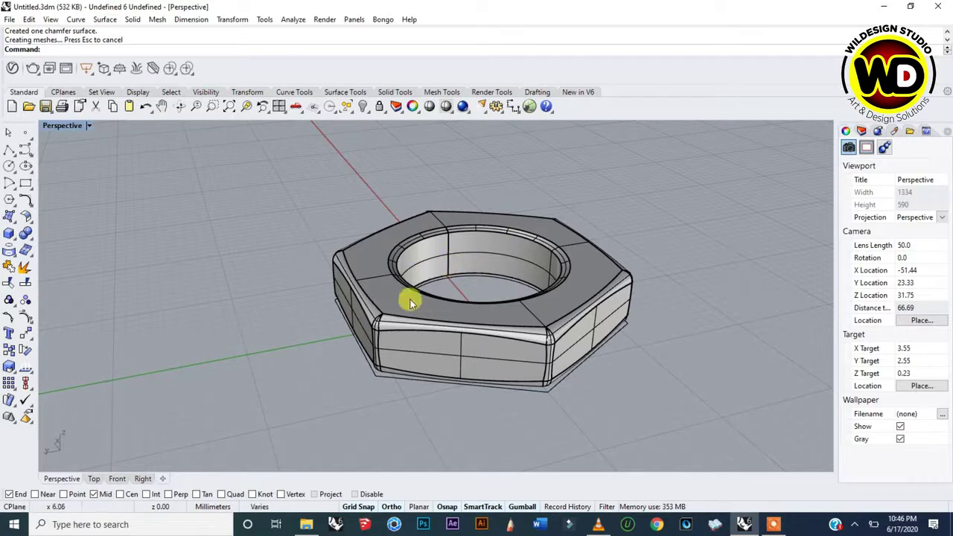
pyautogui.scroll(4, 521, 267)
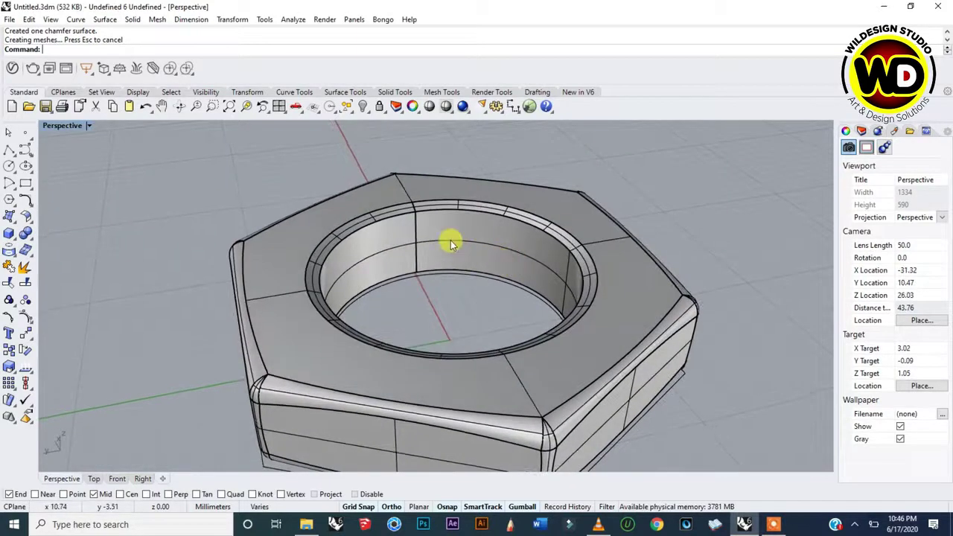
pyautogui.scroll(-4, 451, 243)
pyautogui.scroll(6, 451, 246)
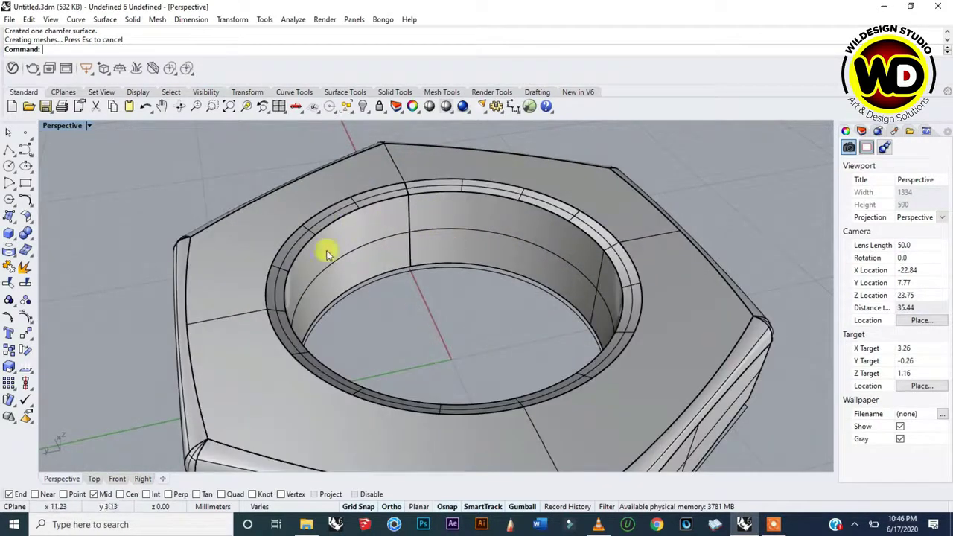
pyautogui.scroll(-4, 545, 258)
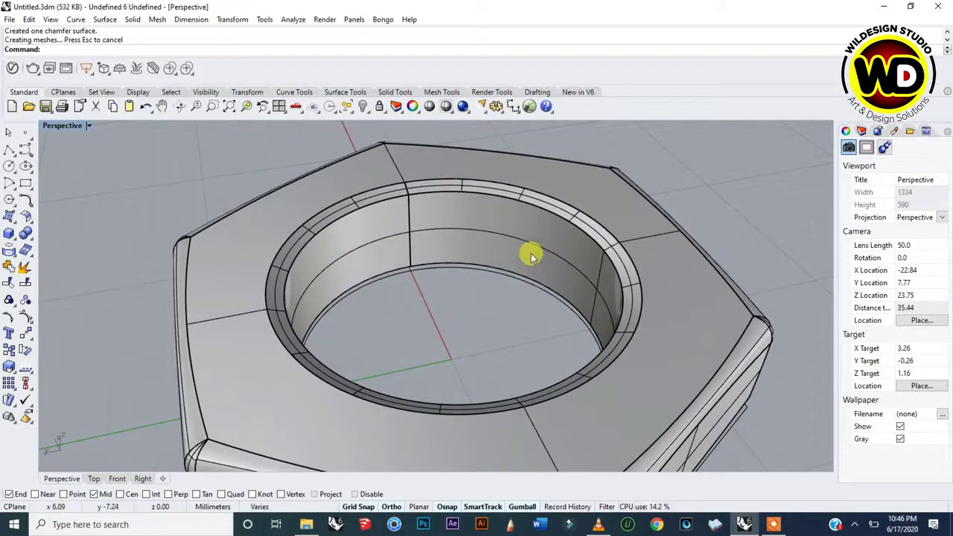
pyautogui.moveTo(519, 239); pyautogui.dragTo(475, 284, button='right')
pyautogui.scroll(2, 479, 245)
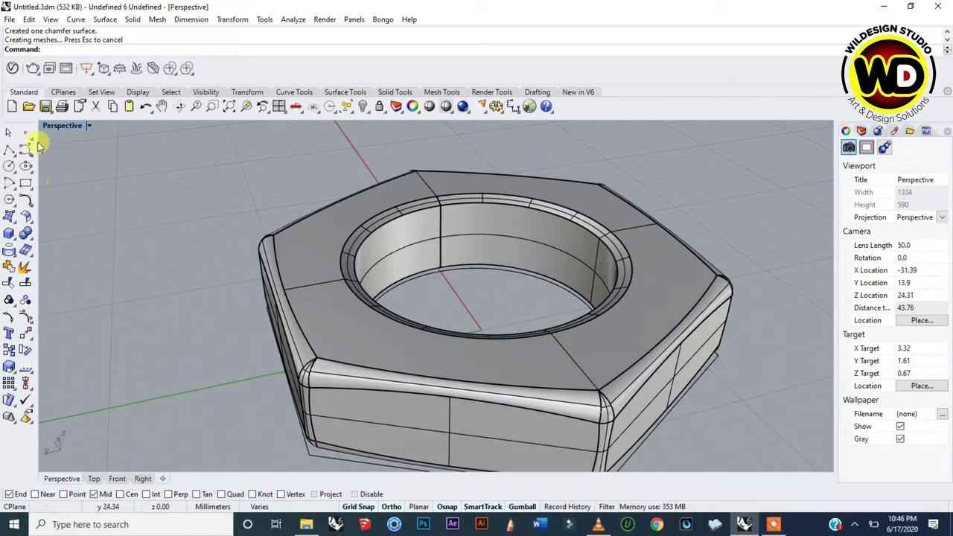
# Show the nut in a maximized Front view and switch the object snaps from midpoint to center
pyautogui.doubleClick(59, 127)
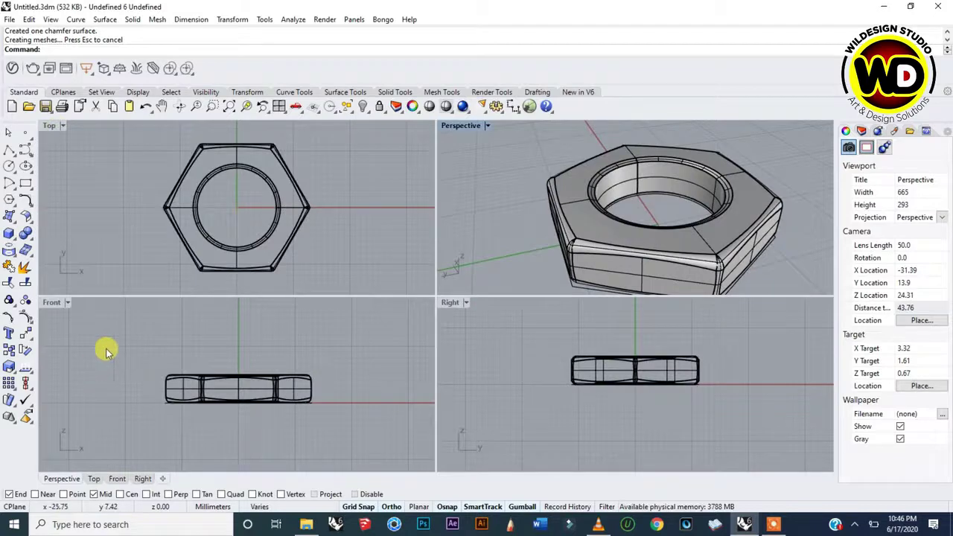
pyautogui.click(202, 394)
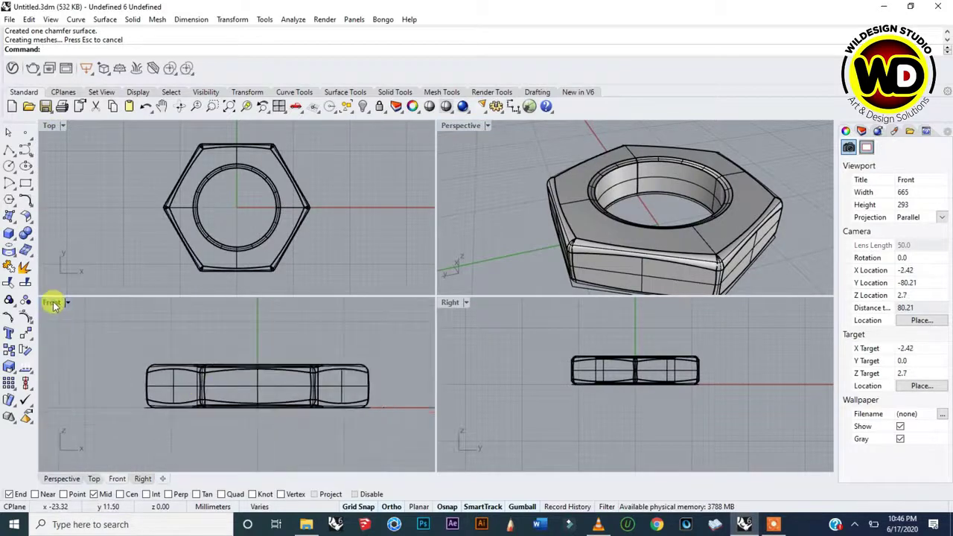
pyautogui.doubleClick(51, 302)
pyautogui.moveTo(546, 316); pyautogui.dragTo(548, 320, button='right')
pyautogui.scroll(3, 421, 327)
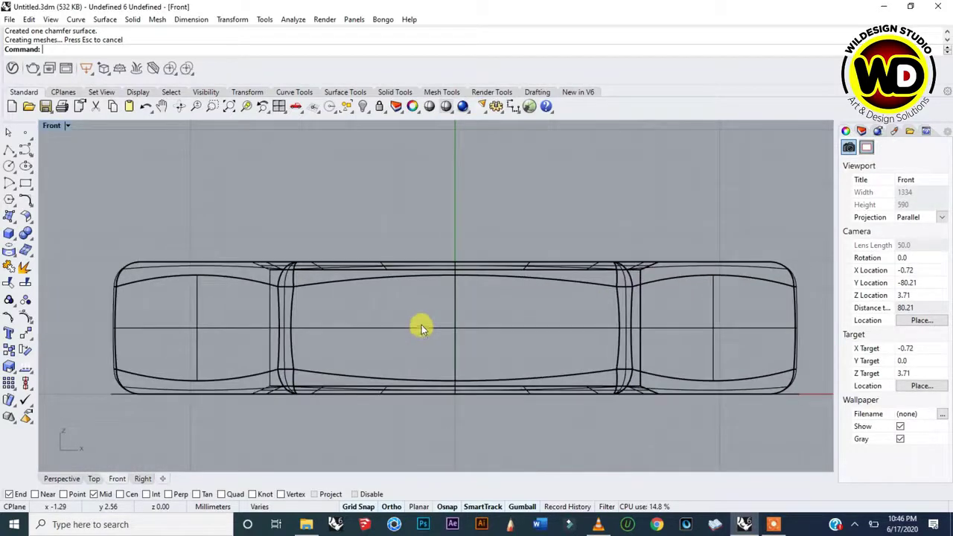
pyautogui.click(94, 495)
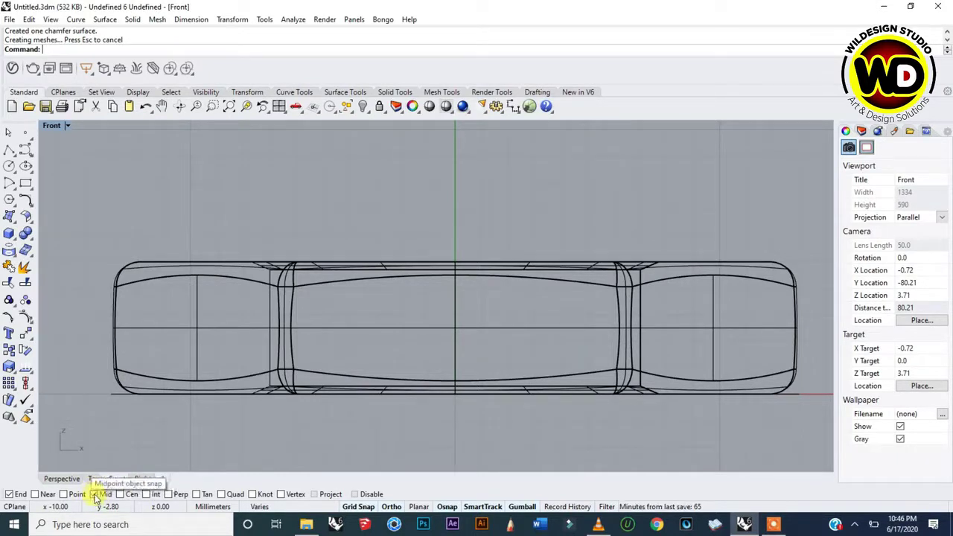
pyautogui.click(94, 494)
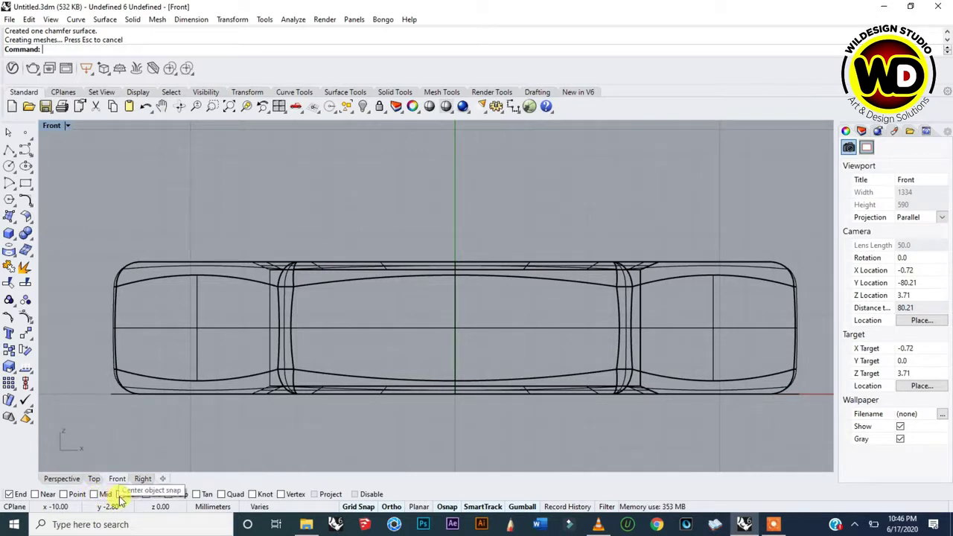
pyautogui.click(120, 495)
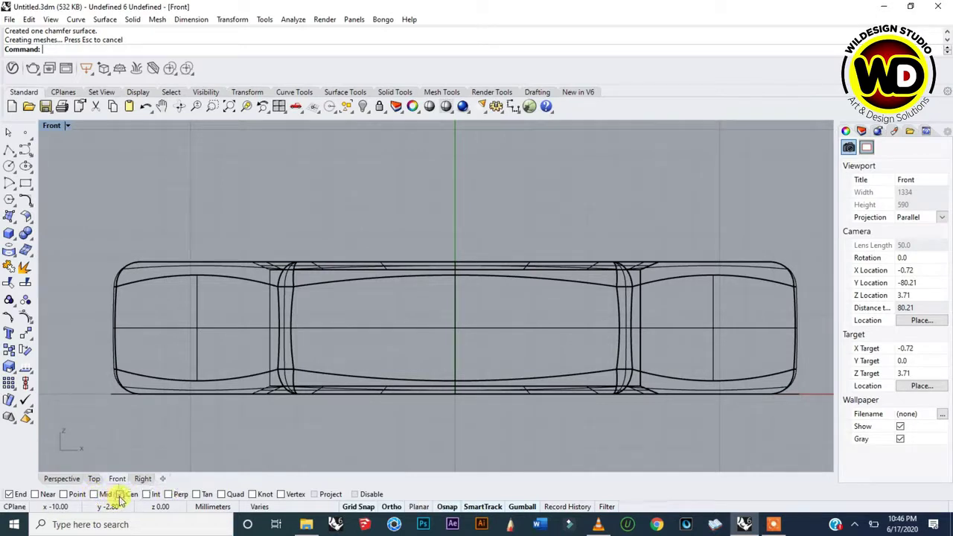
# Place a point object at the center of the hole's bottom rim circle in the Perspective view
pyautogui.click(26, 134)
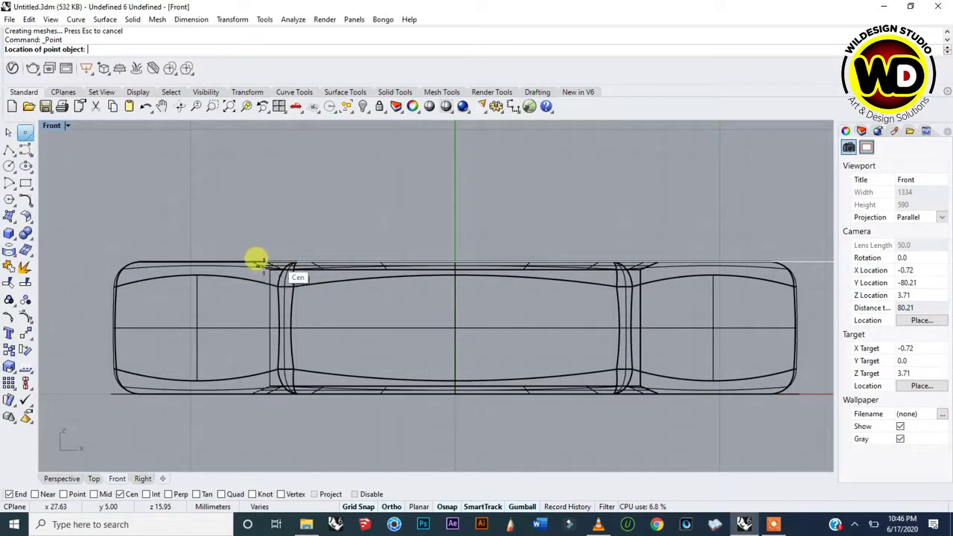
pyautogui.scroll(2, 261, 264)
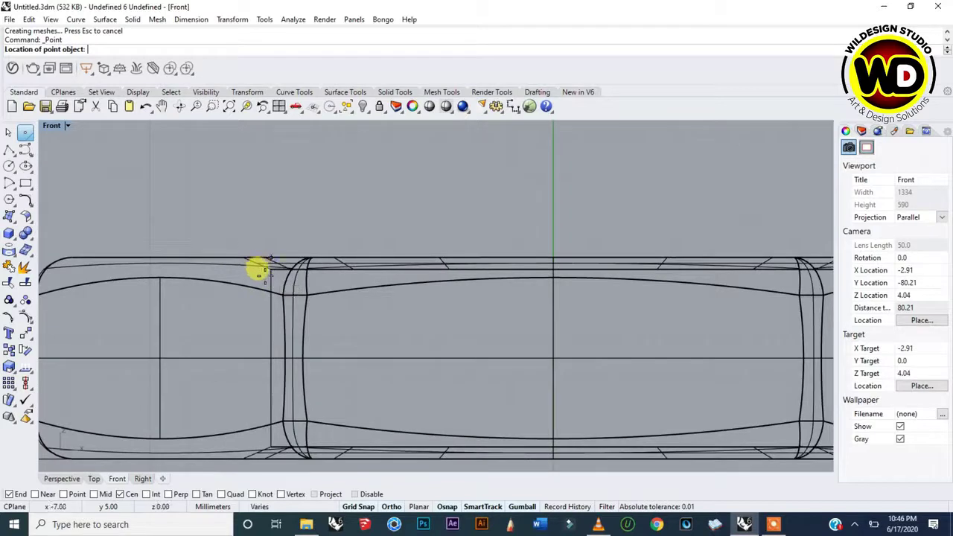
pyautogui.scroll(-2, 260, 262)
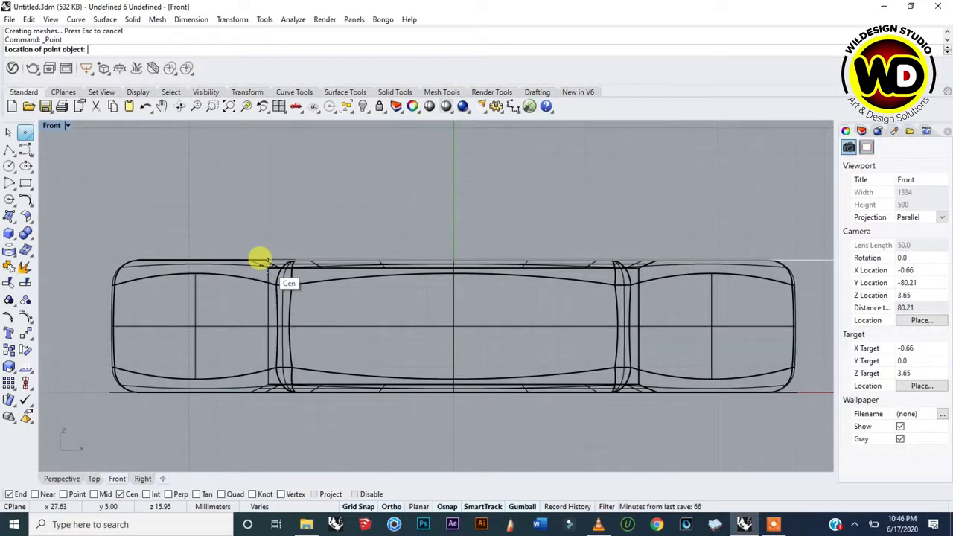
pyautogui.doubleClick(54, 130)
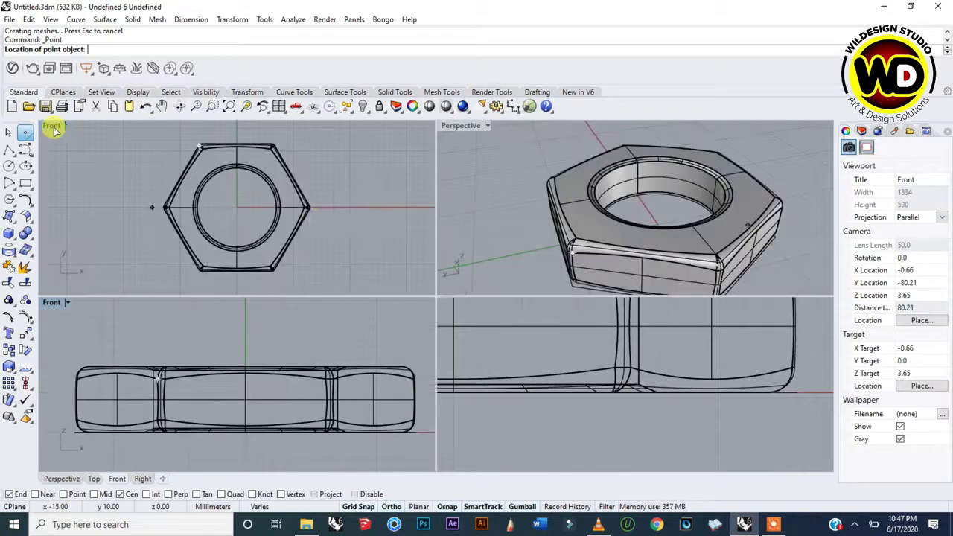
pyautogui.click(457, 129)
pyautogui.doubleClick(457, 128)
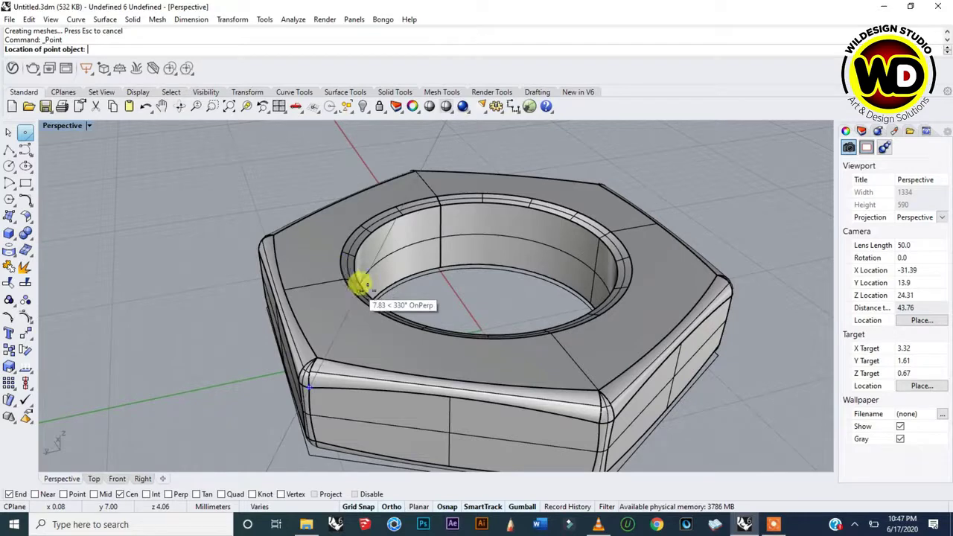
pyautogui.moveTo(469, 309); pyautogui.dragTo(315, 304, button='right')
pyautogui.scroll(-5, 309, 315)
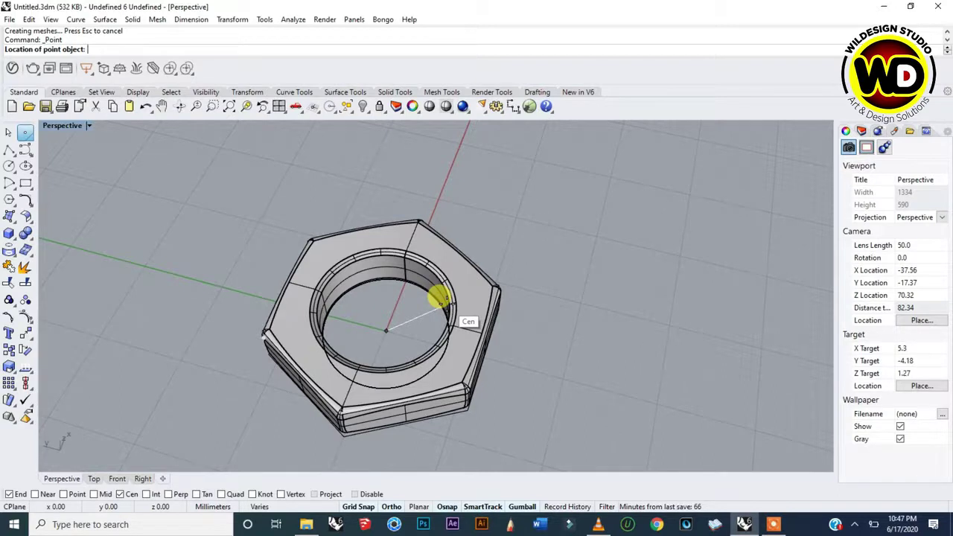
pyautogui.click(443, 301)
# Inspect the placed point's position inside the nut's hole
pyautogui.moveTo(389, 367); pyautogui.dragTo(400, 419, button='right')
pyautogui.scroll(5, 376, 301)
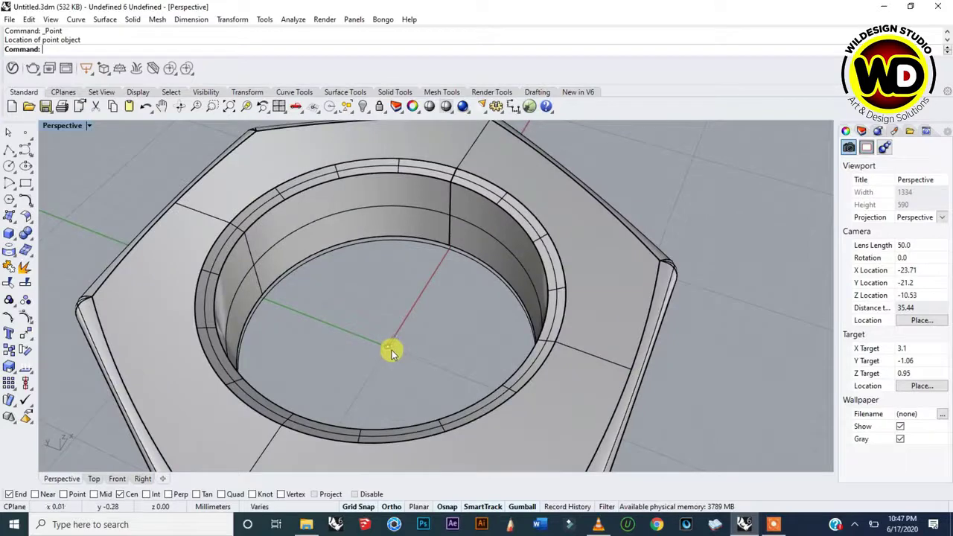
pyautogui.scroll(4, 391, 349)
pyautogui.scroll(-7, 388, 345)
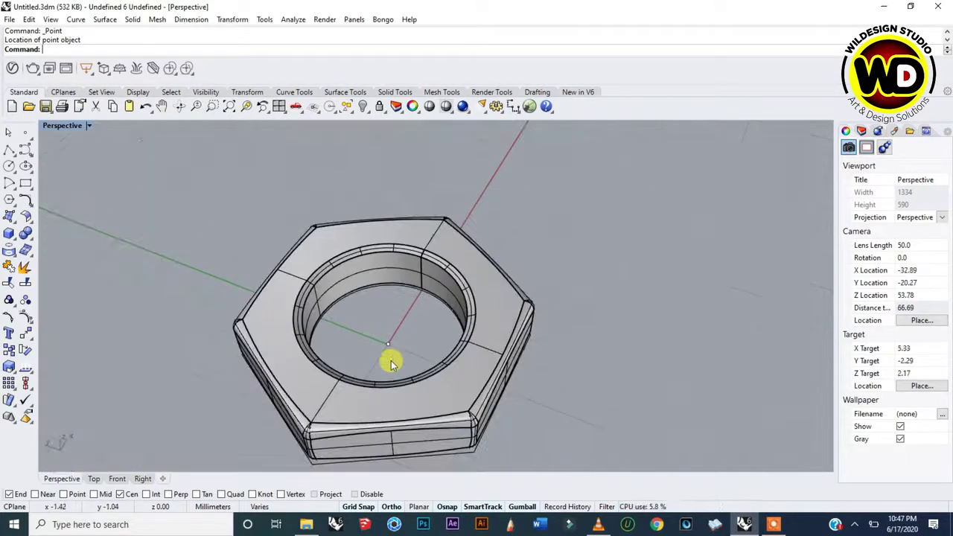
pyautogui.scroll(3, 391, 348)
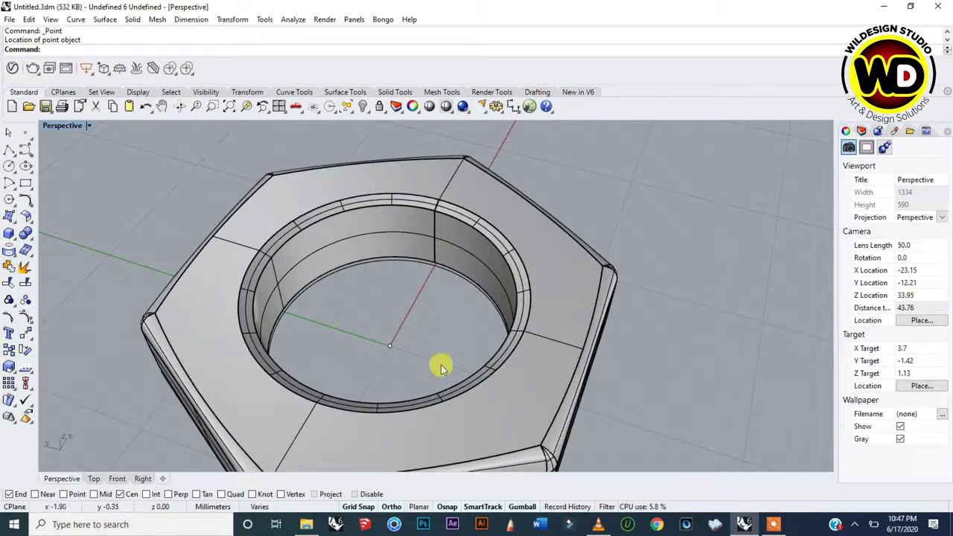
pyautogui.scroll(-2, 451, 273)
pyautogui.scroll(-3, 452, 273)
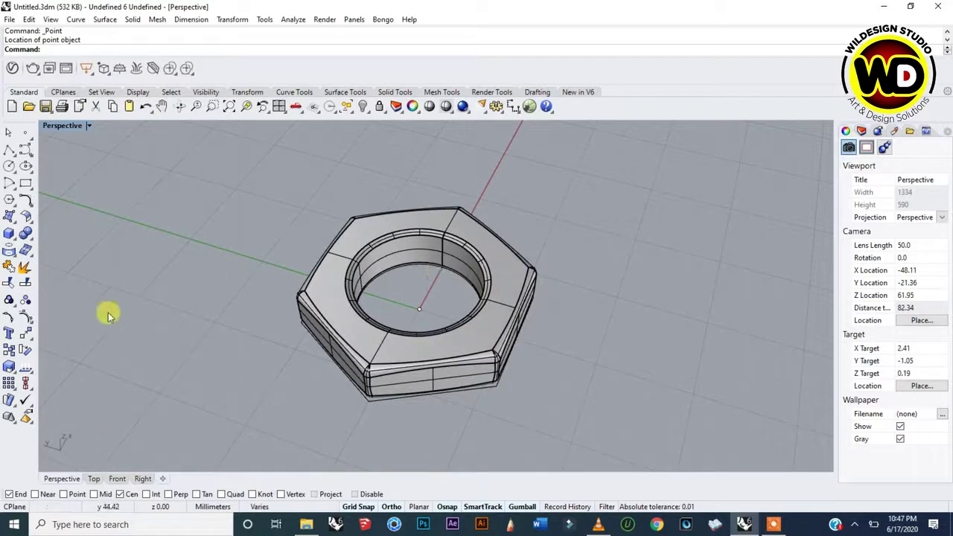
# In the Front view, move the point straight up about 0.3 mm with grid snap off, level with the hole wall's lower edge
pyautogui.doubleClick(63, 127)
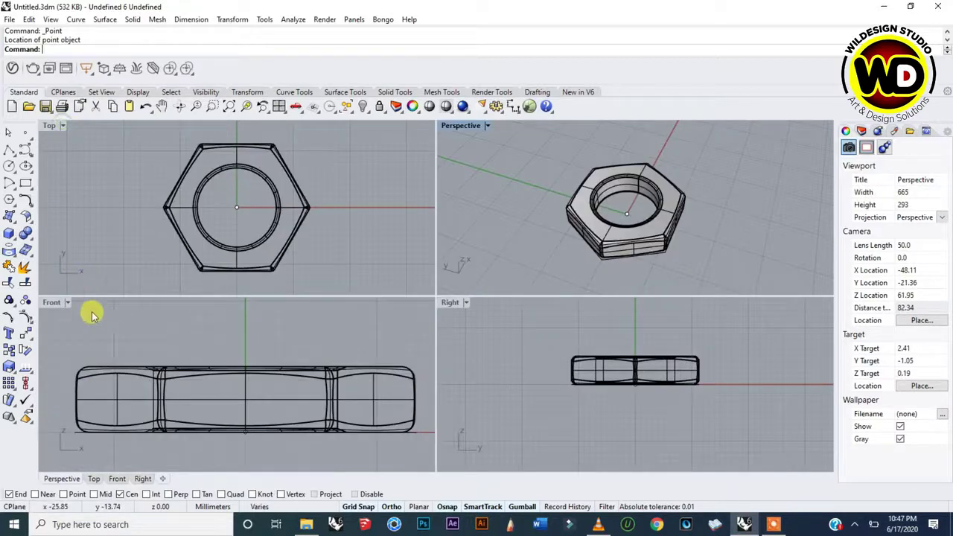
pyautogui.doubleClick(47, 303)
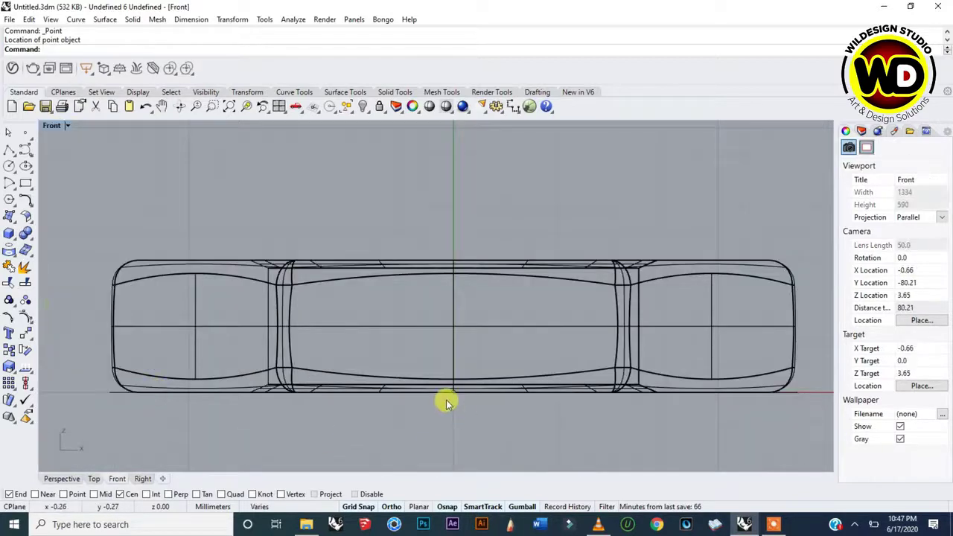
pyautogui.scroll(4, 466, 391)
pyautogui.click(466, 382)
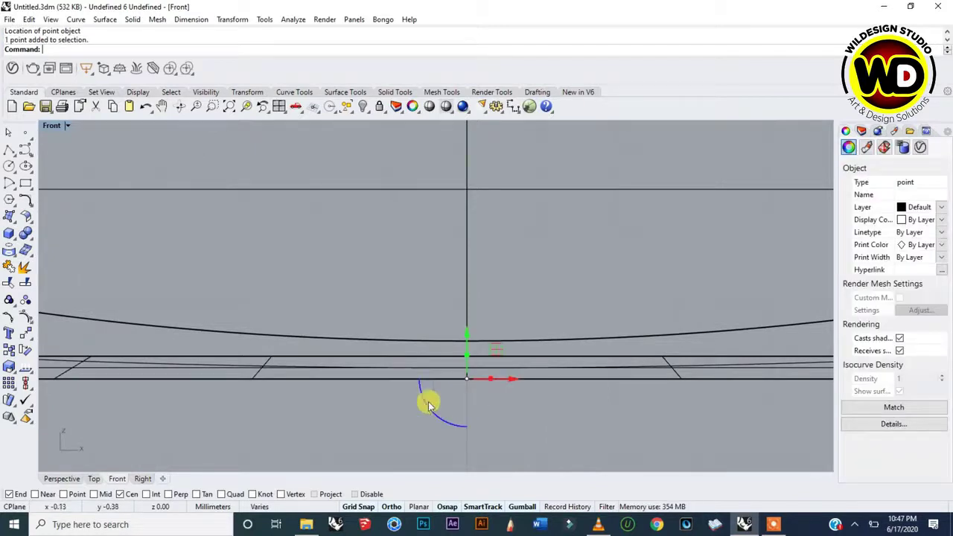
pyautogui.scroll(-2, 406, 392)
pyautogui.scroll(4, 134, 385)
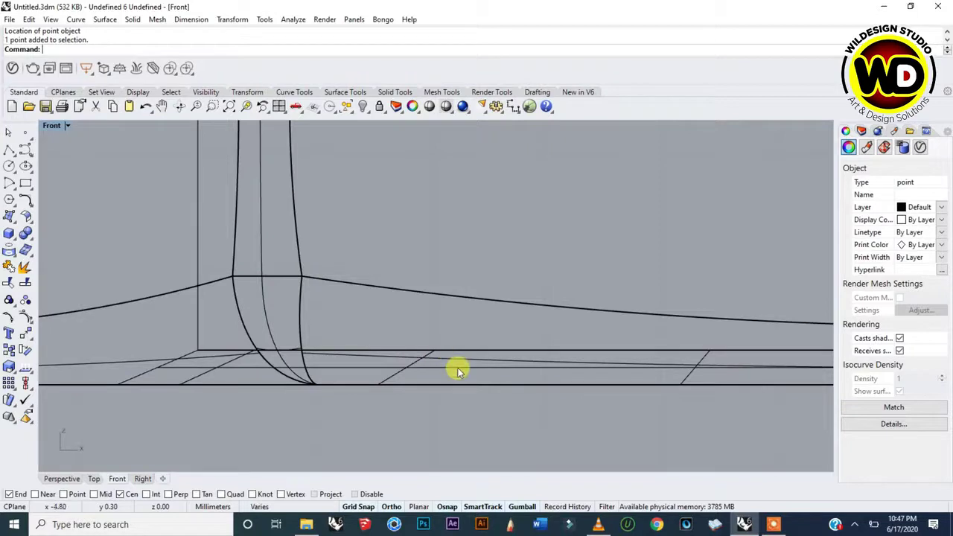
pyautogui.scroll(-3, 507, 382)
pyautogui.scroll(3, 608, 372)
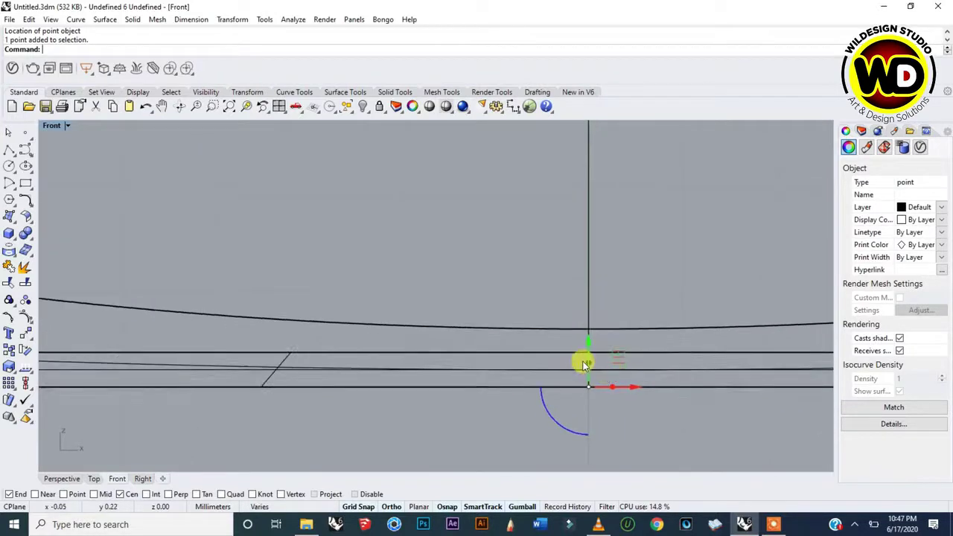
pyautogui.scroll(-2, 573, 386)
pyautogui.scroll(-1, 570, 387)
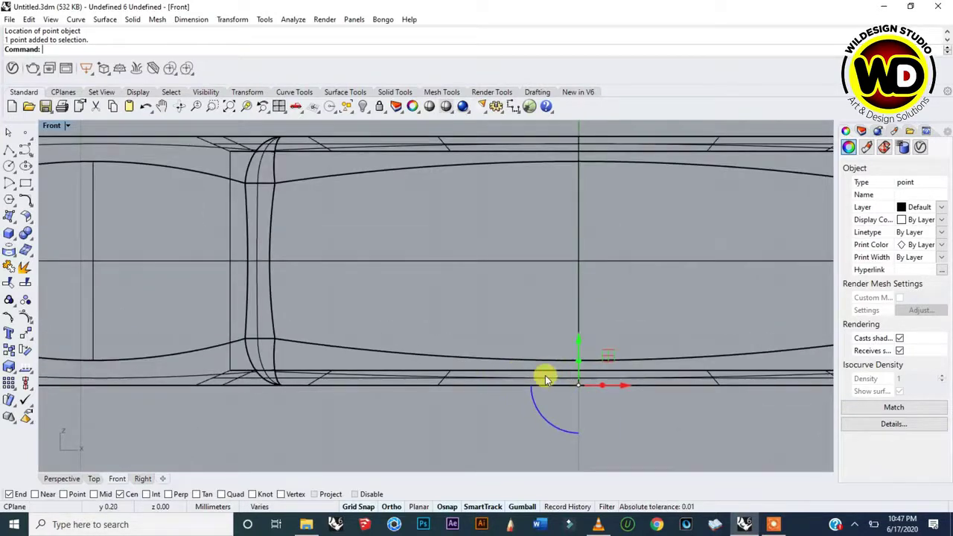
pyautogui.scroll(3, 545, 375)
pyautogui.moveTo(669, 356); pyautogui.dragTo(432, 372, button='right')
pyautogui.moveTo(433, 368); pyautogui.dragTo(429, 340)
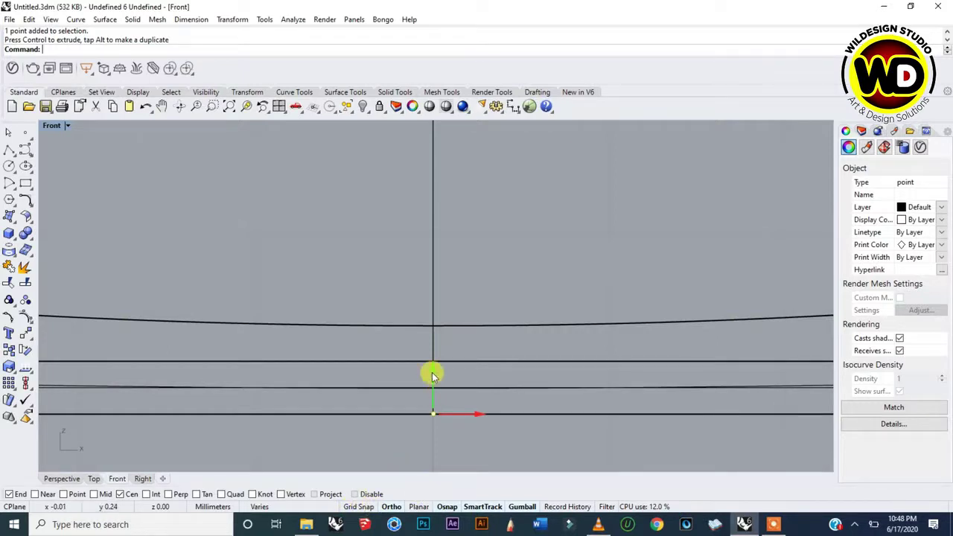
pyautogui.moveTo(432, 375); pyautogui.dragTo(433, 319)
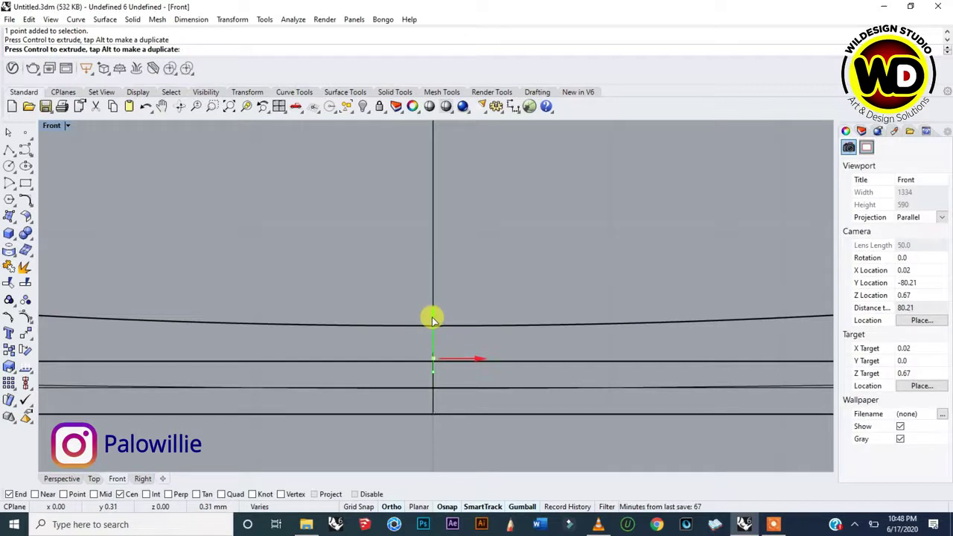
pyautogui.moveTo(433, 322); pyautogui.dragTo(434, 363)
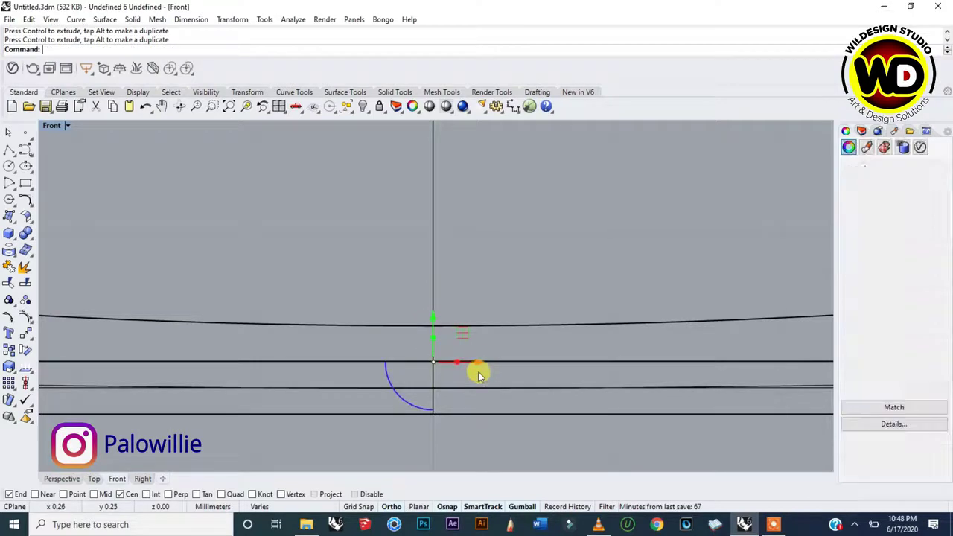
pyautogui.scroll(-4, 479, 373)
pyautogui.scroll(-2, 167, 378)
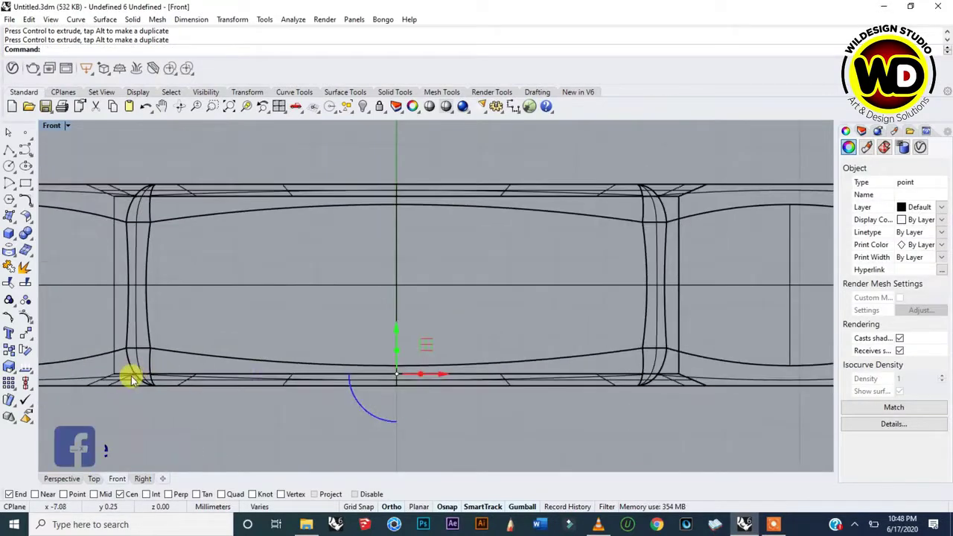
pyautogui.scroll(3, 396, 370)
pyautogui.scroll(-3, 396, 370)
pyautogui.moveTo(401, 299)
pyautogui.mouseDown(button='right')
pyautogui.moveTo(378, 311)
pyautogui.moveTo(390, 289)
pyautogui.mouseUp(button='right')
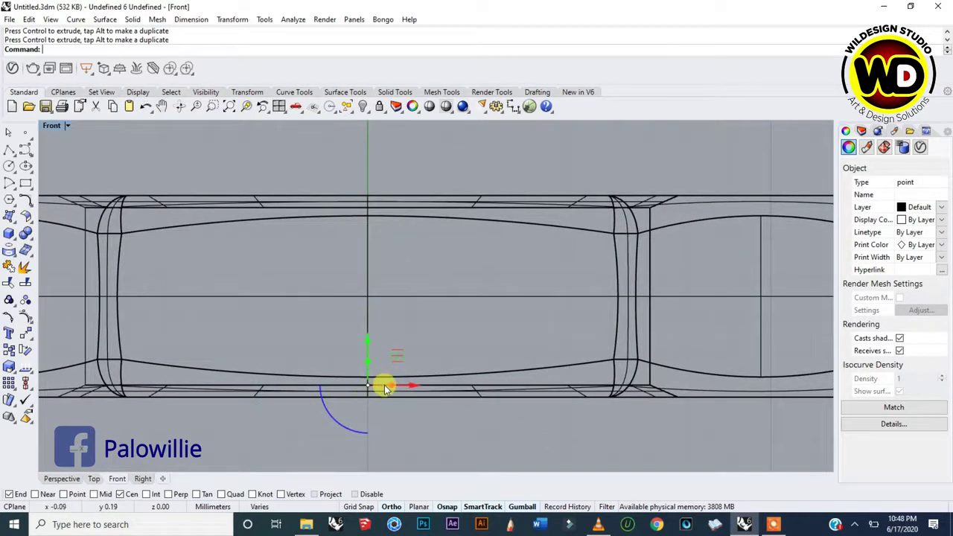
# Mirror the point across the nut's horizontal mid-height line in the Front view, keeping the original and snapping to midpoints instead of centers
pyautogui.scroll(-2, 381, 386)
pyautogui.scroll(-2, 421, 386)
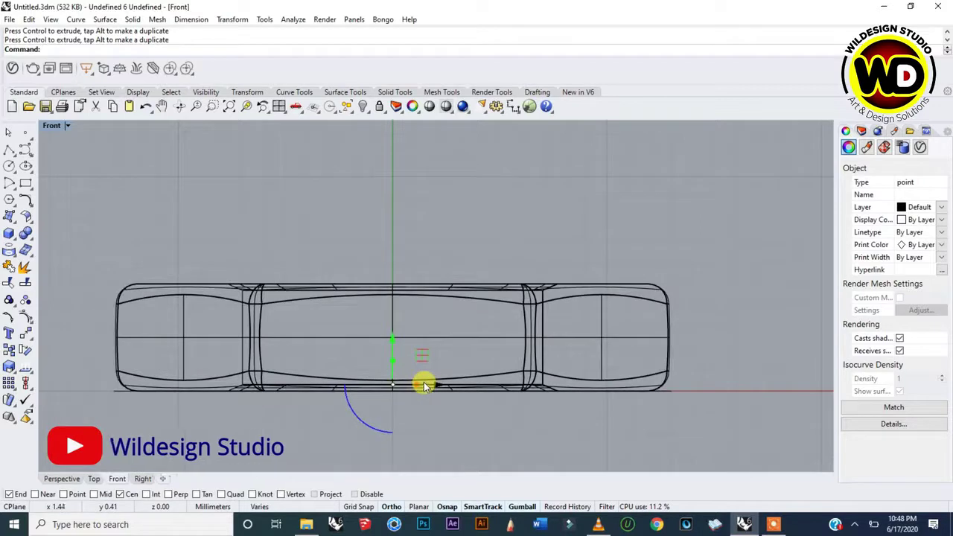
pyautogui.click(94, 494)
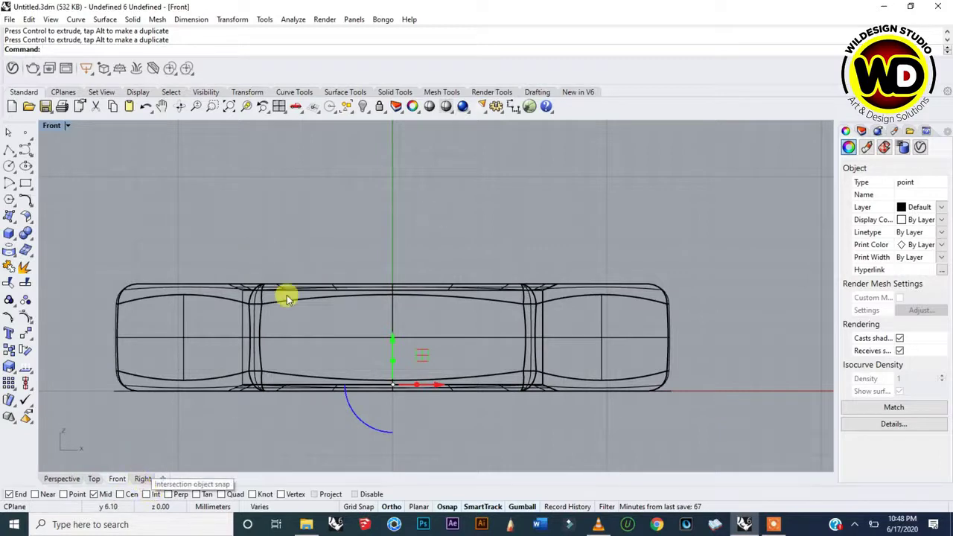
pyautogui.click(28, 341)
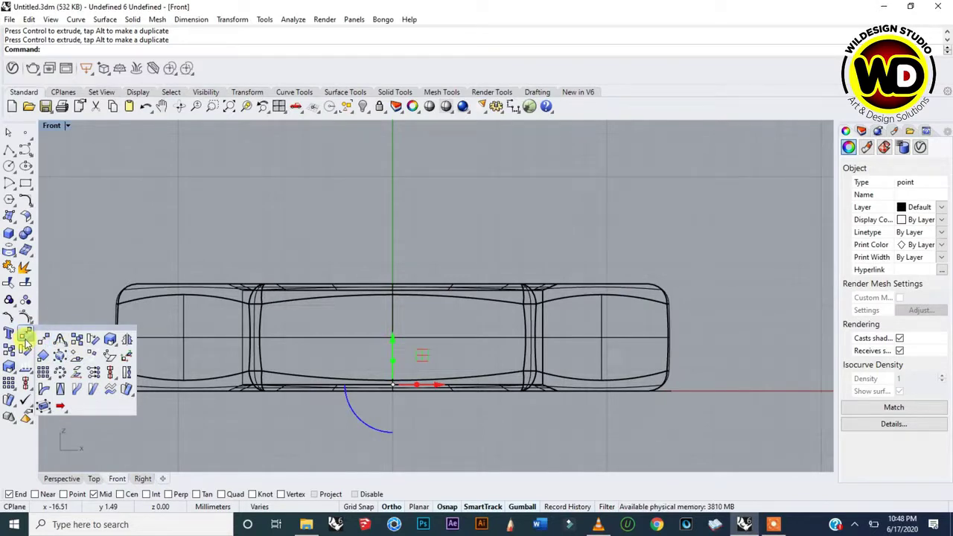
pyautogui.click(127, 341)
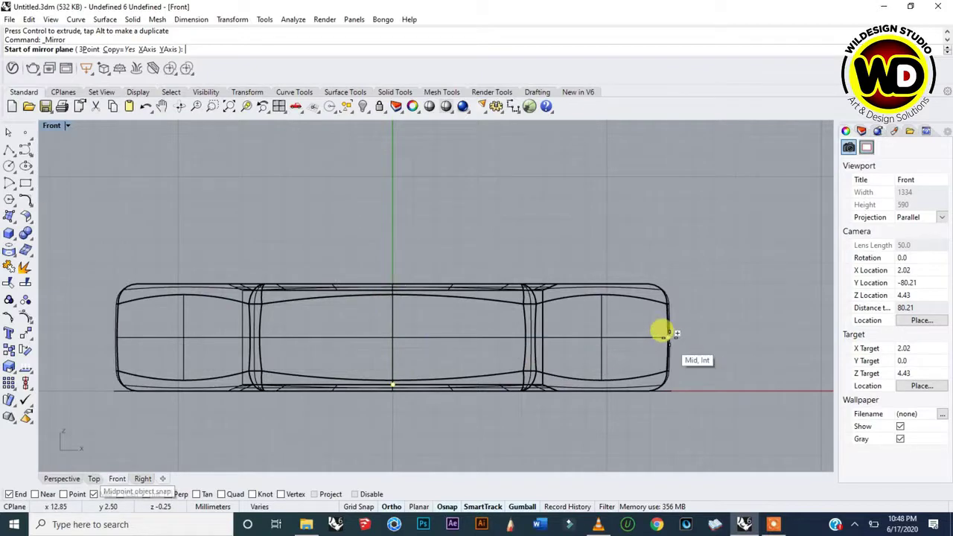
pyautogui.click(665, 333)
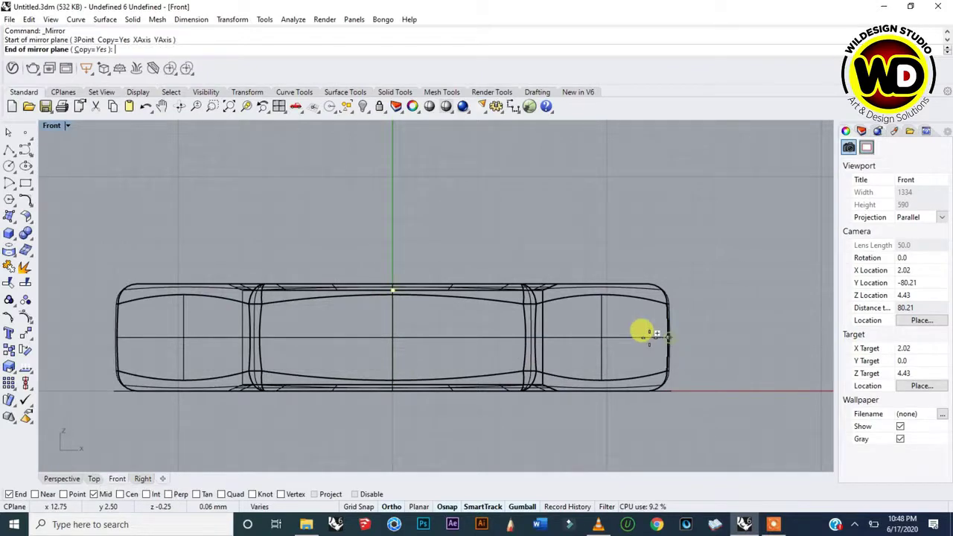
pyautogui.click(394, 292)
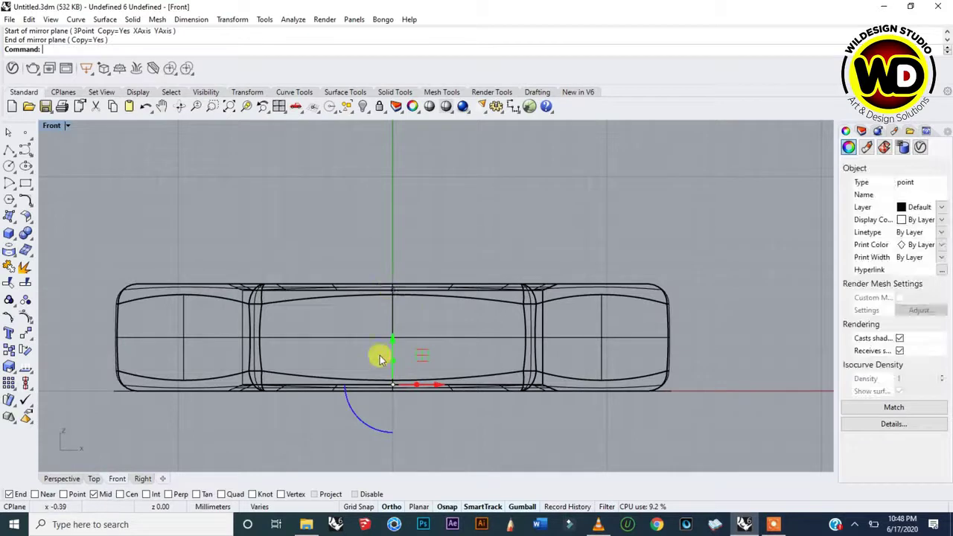
pyautogui.press('Escape')
# Inspect the positions of the original and mirrored points at the lower and upper edges of the hole wall
pyautogui.scroll(5, 384, 320)
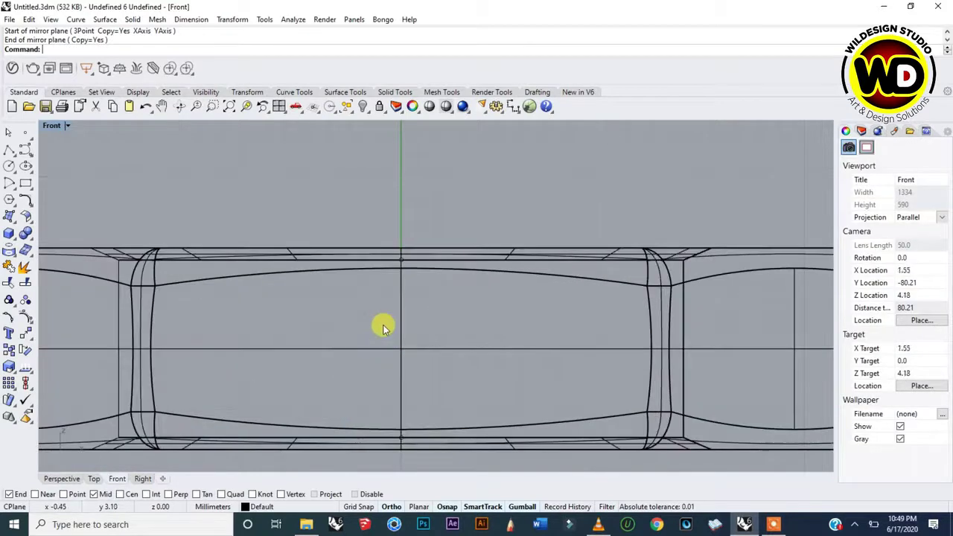
pyautogui.scroll(3, 400, 252)
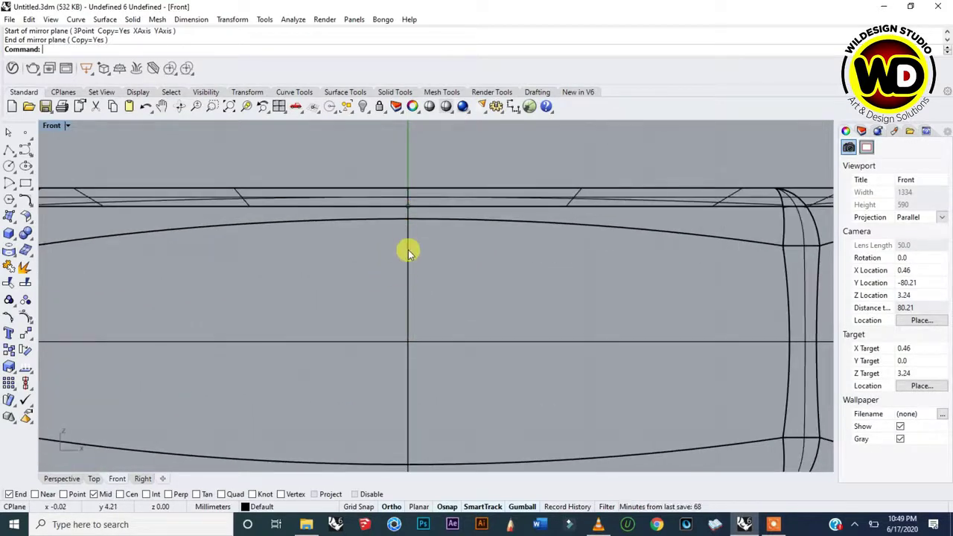
pyautogui.scroll(-3, 405, 251)
pyautogui.moveTo(404, 251); pyautogui.dragTo(411, 204, button='right')
pyautogui.scroll(-4, 409, 240)
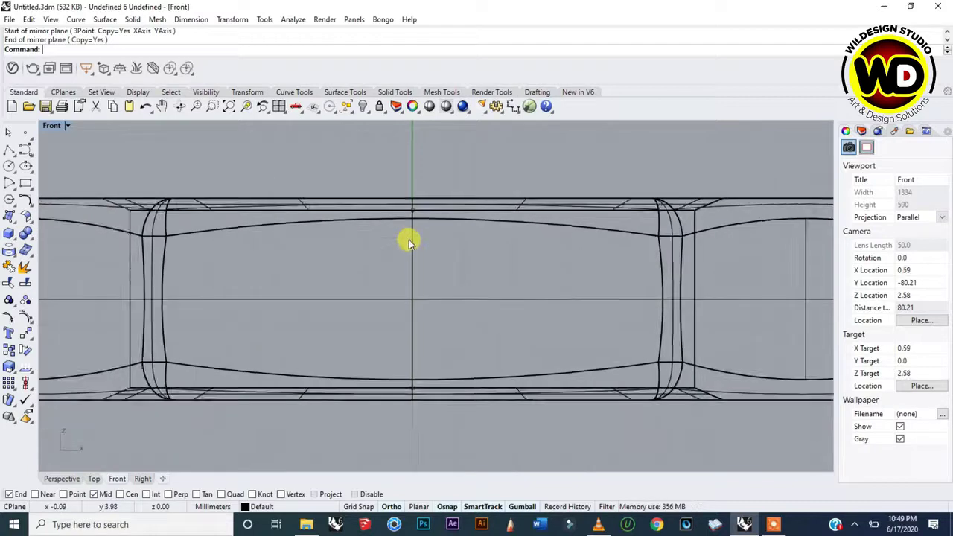
pyautogui.moveTo(429, 254); pyautogui.dragTo(422, 301, button='right')
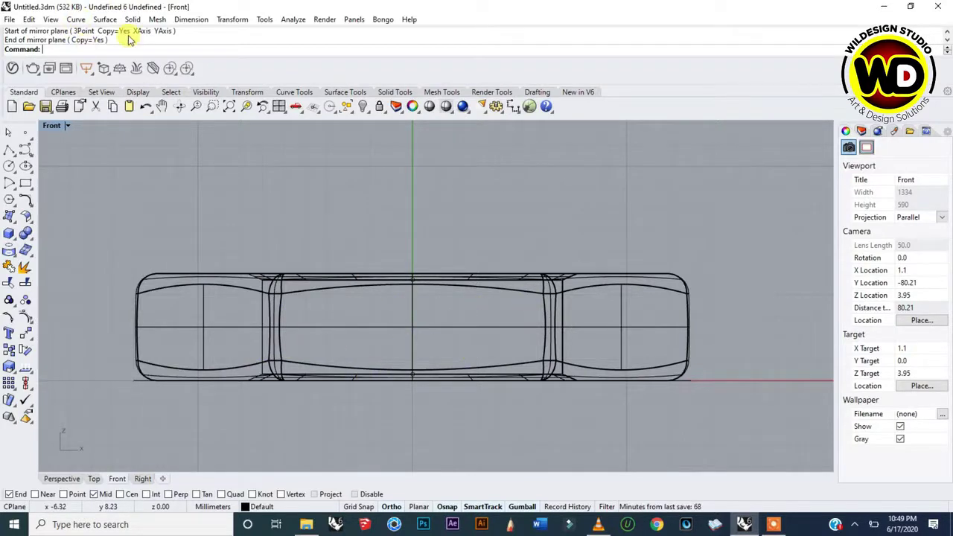
# Start a Helix and define its axis from the lower point to the upper point, using point snap instead of midpoint snap
pyautogui.click(76, 19)
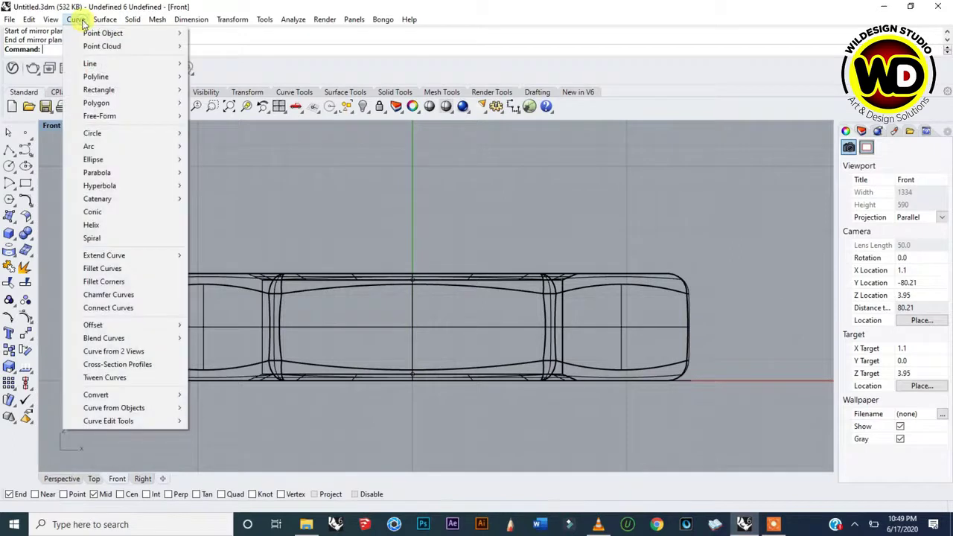
pyautogui.click(128, 231)
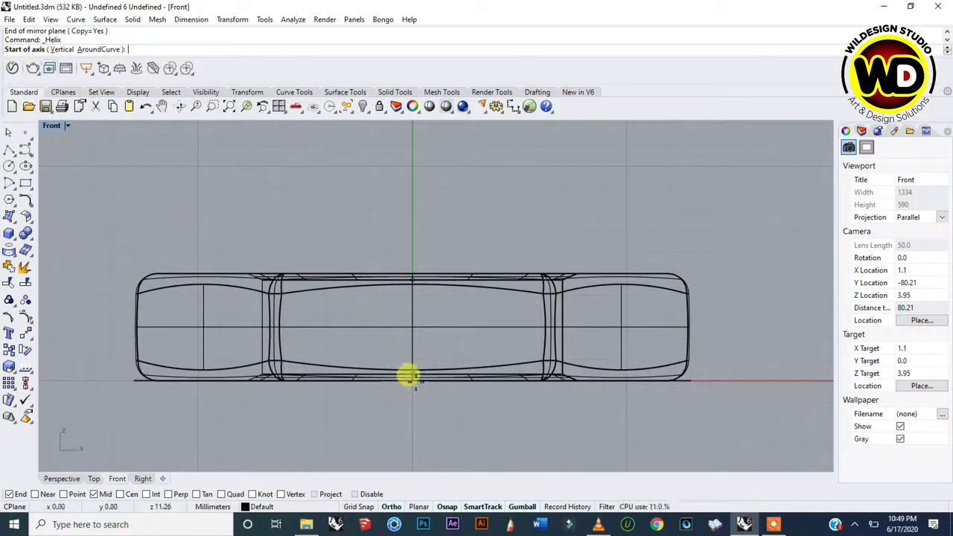
pyautogui.scroll(4, 409, 375)
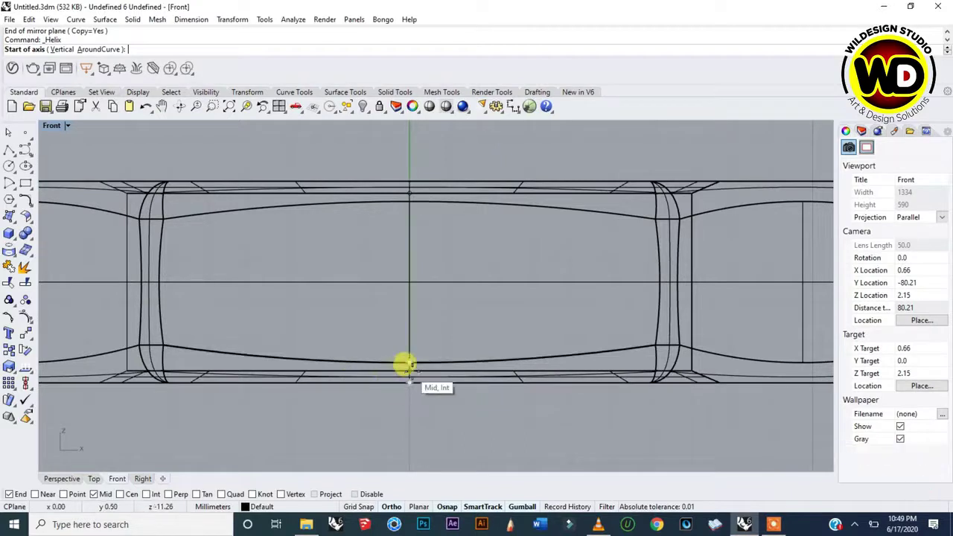
pyautogui.scroll(-1, 280, 418)
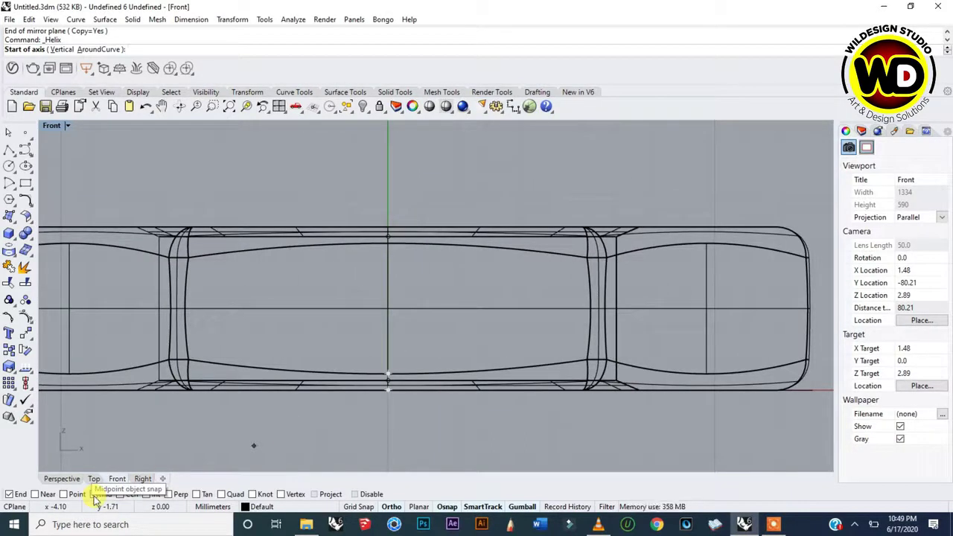
pyautogui.click(64, 495)
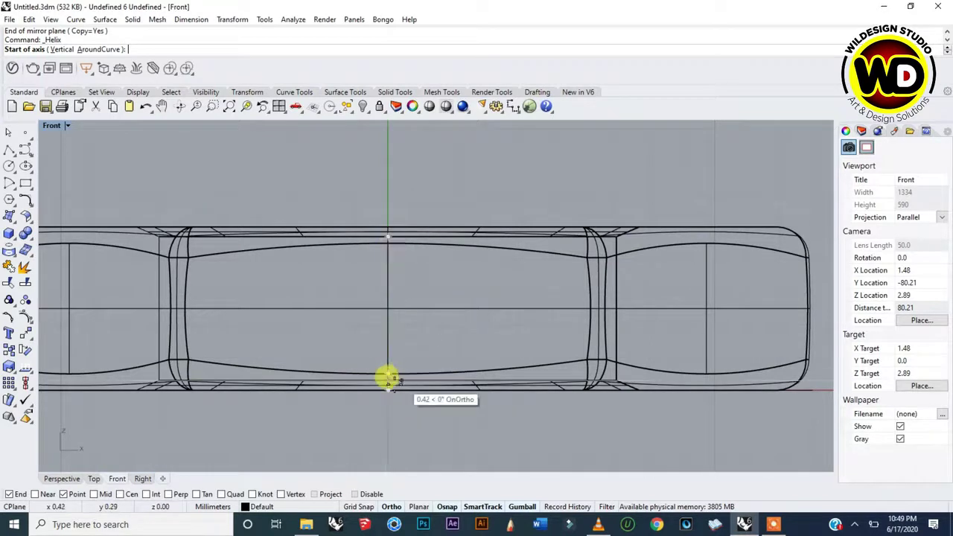
pyautogui.scroll(2, 385, 380)
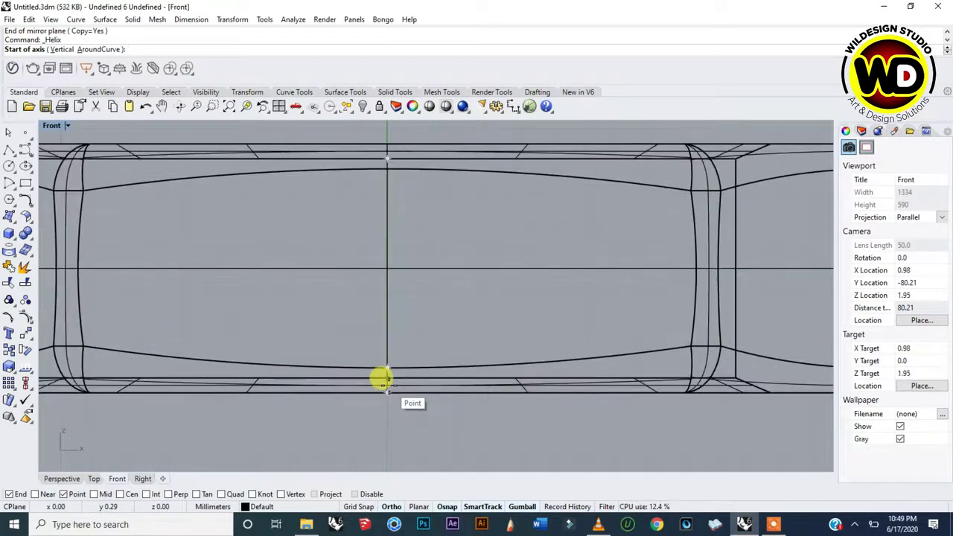
pyautogui.click(384, 376)
pyautogui.moveTo(388, 234); pyautogui.dragTo(402, 348, button='right')
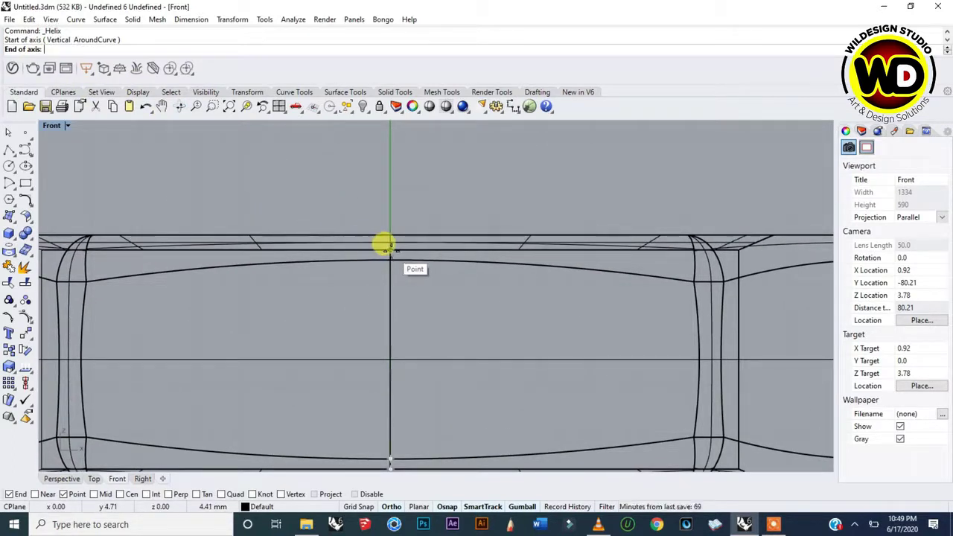
pyautogui.click(385, 245)
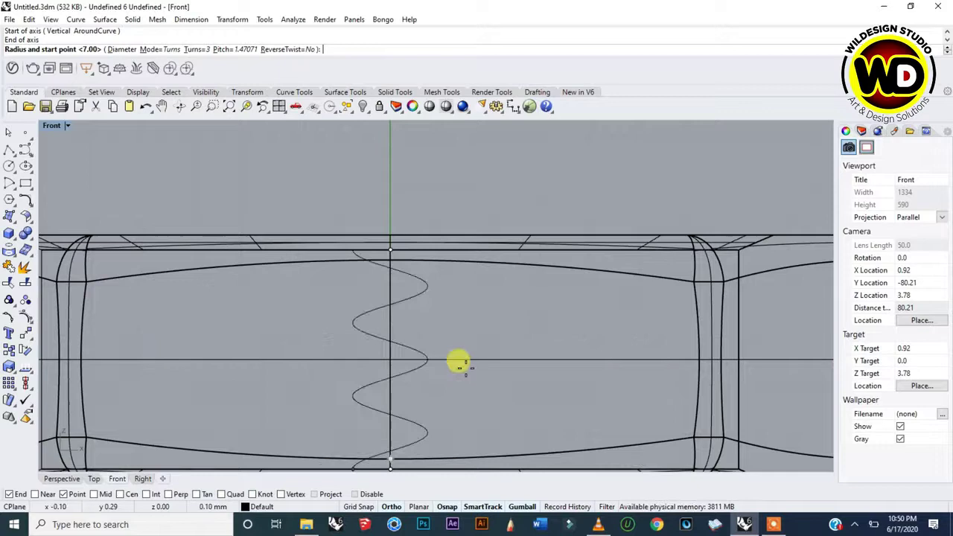
# Complete the helix with 3 turns and a 7 mm radius at the hole wall, with end snap off and grid snap on
pyautogui.scroll(-4, 559, 360)
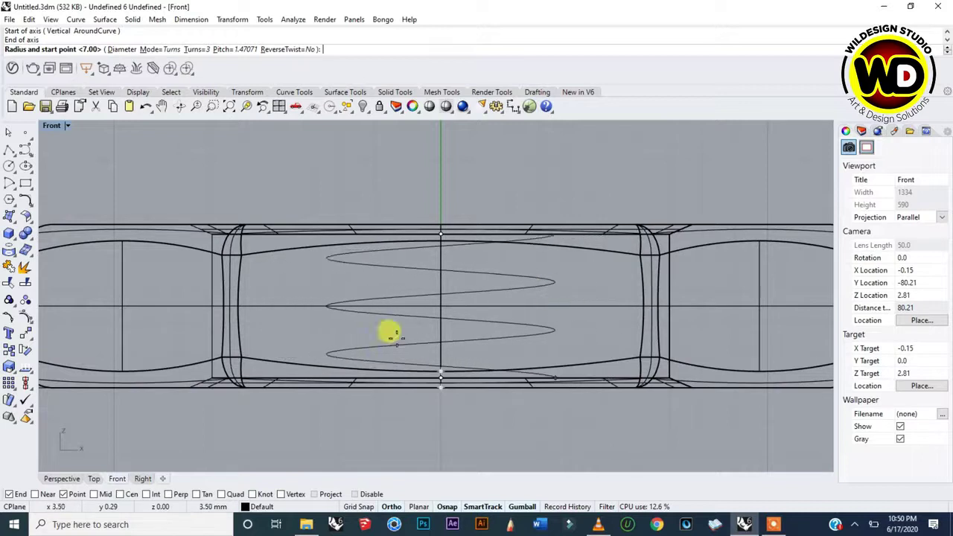
pyautogui.click(9, 495)
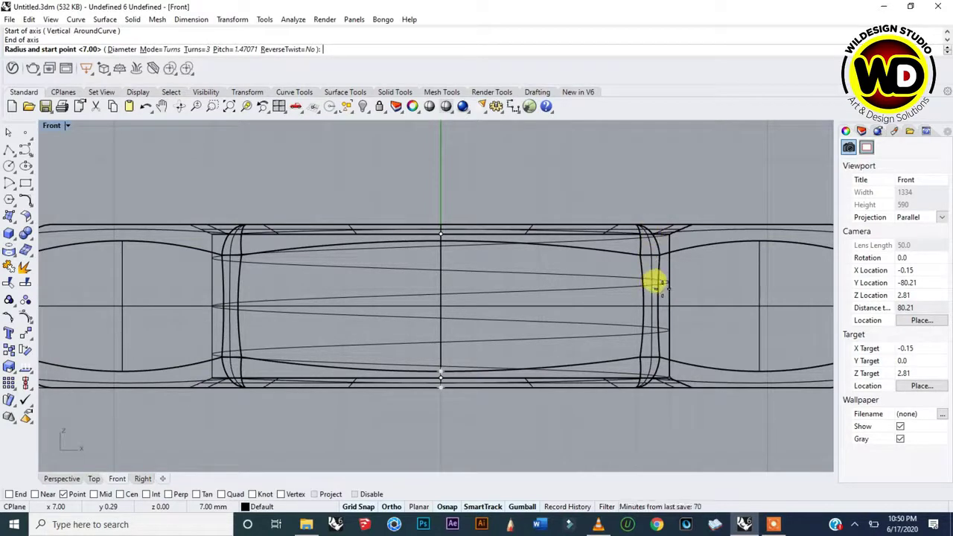
pyautogui.click(656, 282)
pyautogui.scroll(-2, 458, 270)
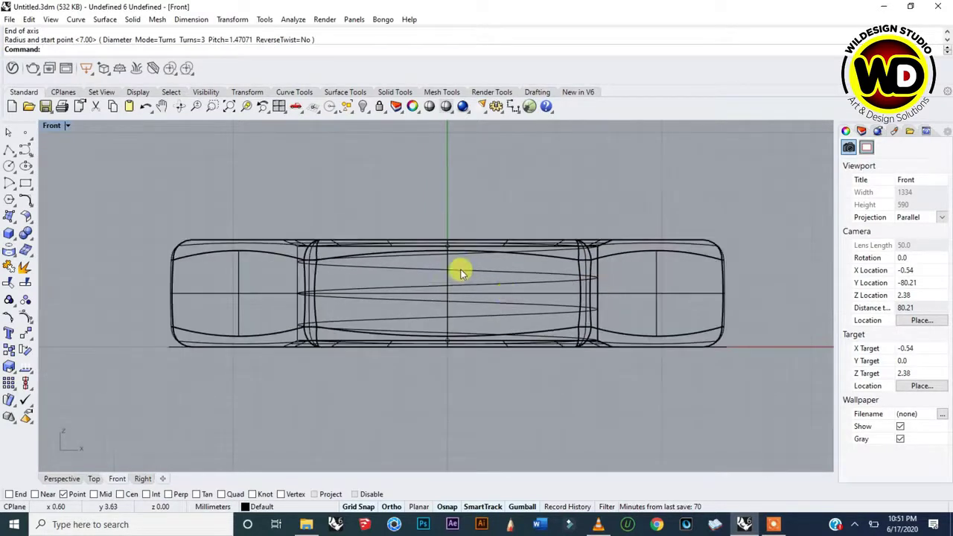
# Examine the helix against the hole wall in the Front view and the nut's hole in the Perspective view
pyautogui.scroll(3, 613, 246)
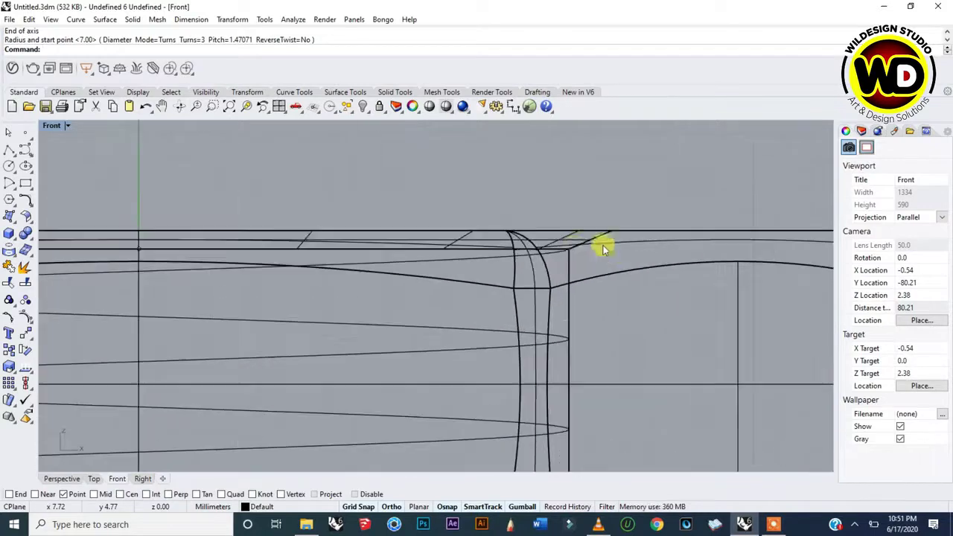
pyautogui.click(479, 262)
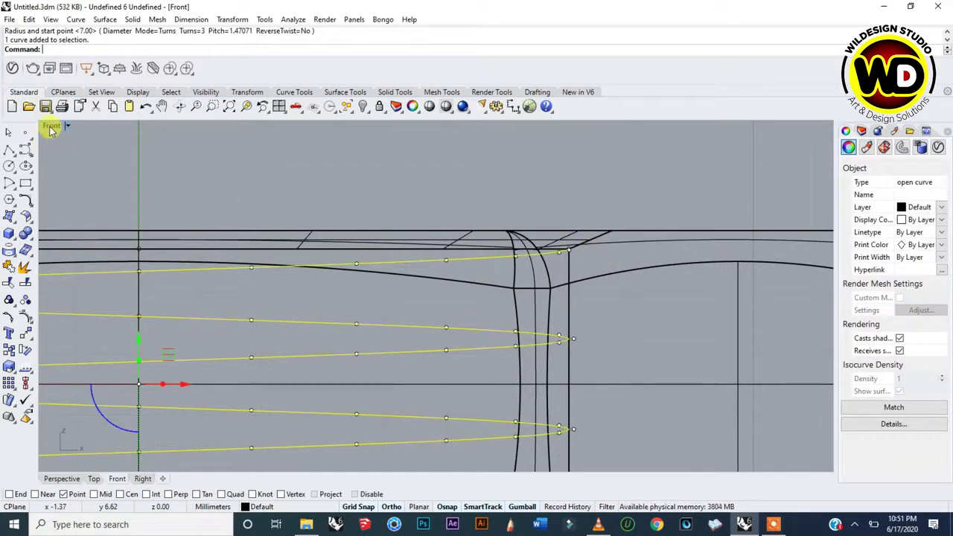
pyautogui.doubleClick(51, 126)
pyautogui.click(610, 198)
pyautogui.scroll(5, 610, 198)
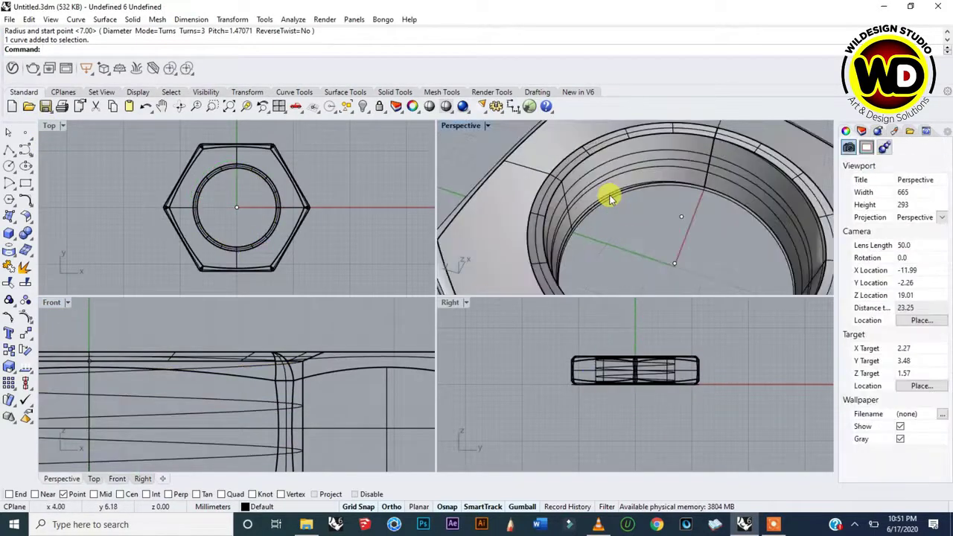
pyautogui.scroll(-3, 596, 186)
pyautogui.scroll(3, 632, 219)
pyautogui.scroll(-2, 613, 207)
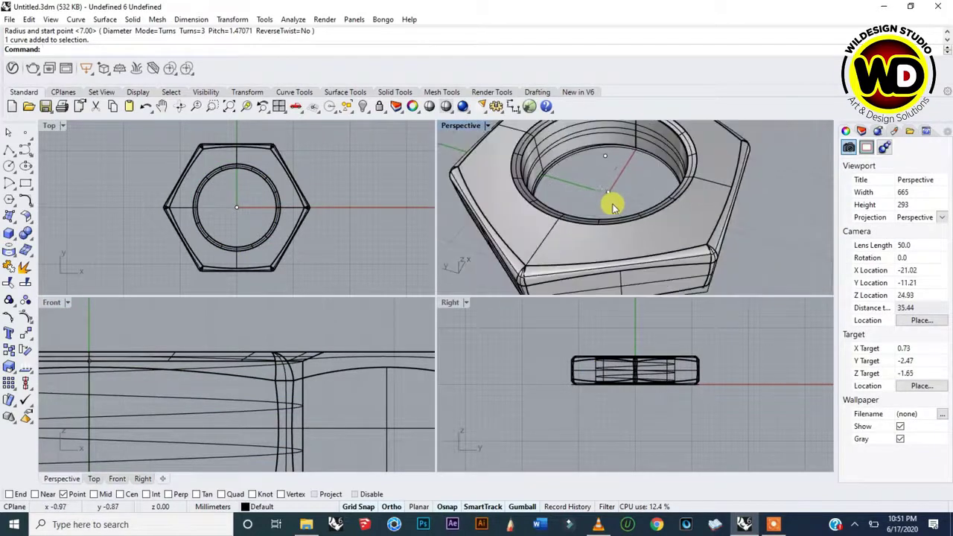
# Delete the two helix axis points at the center of the hole
pyautogui.click(233, 206)
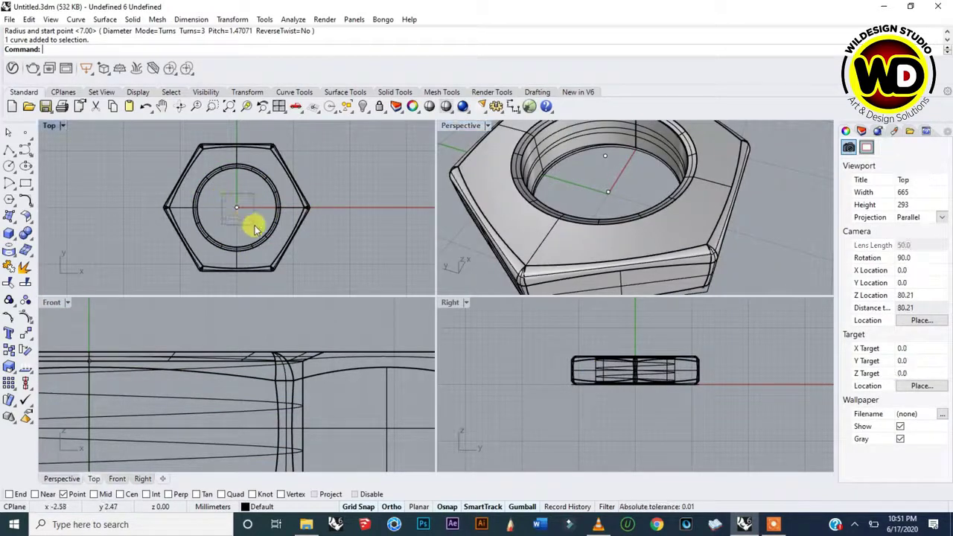
pyautogui.press('Escape')
pyautogui.click(255, 231)
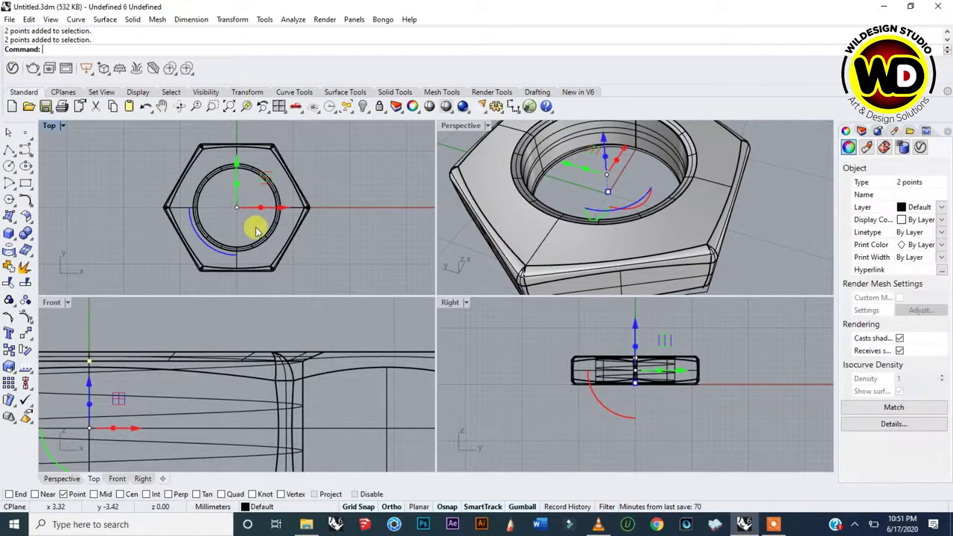
pyautogui.press('Delete')
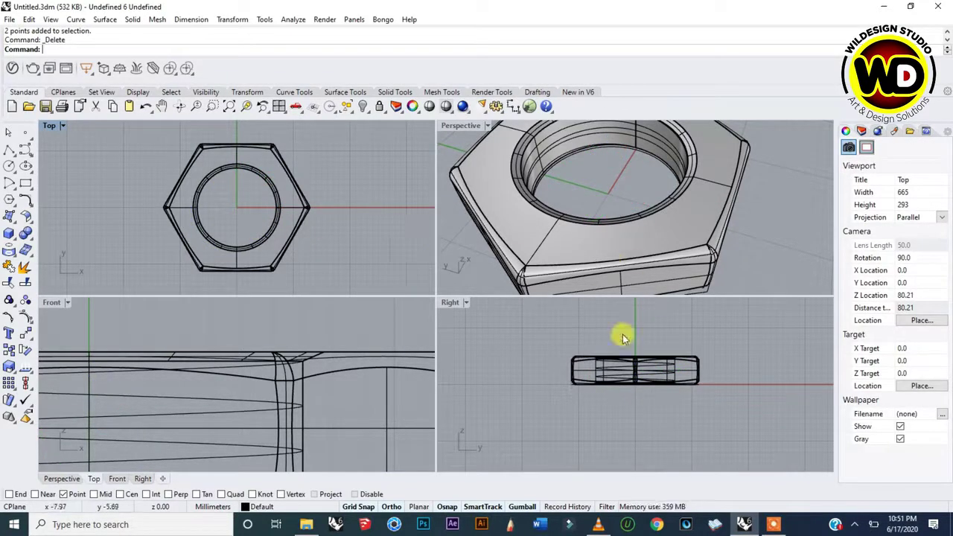
# Highlight the helix to check its path around the hole in all four views, and clear the selection
pyautogui.scroll(5, 655, 374)
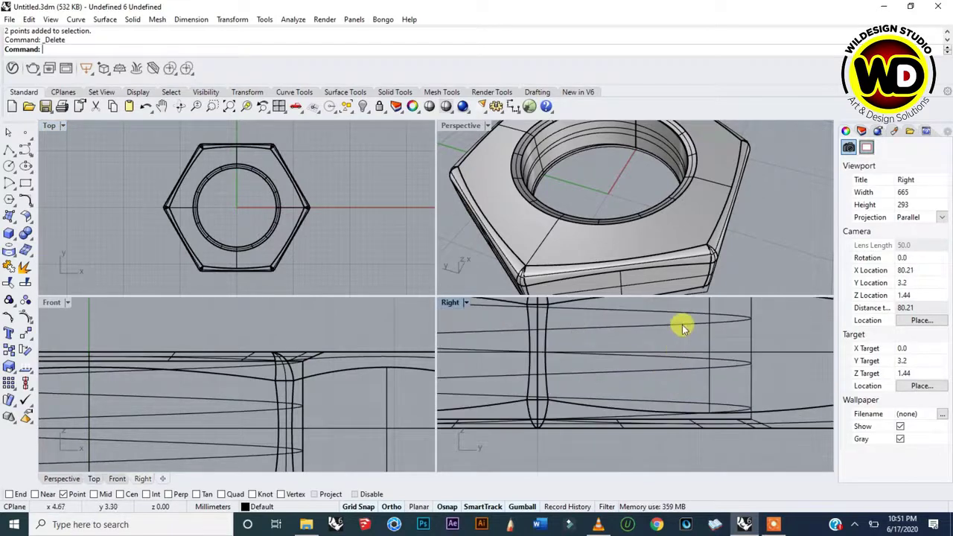
pyautogui.click(684, 328)
pyautogui.scroll(-5, 671, 358)
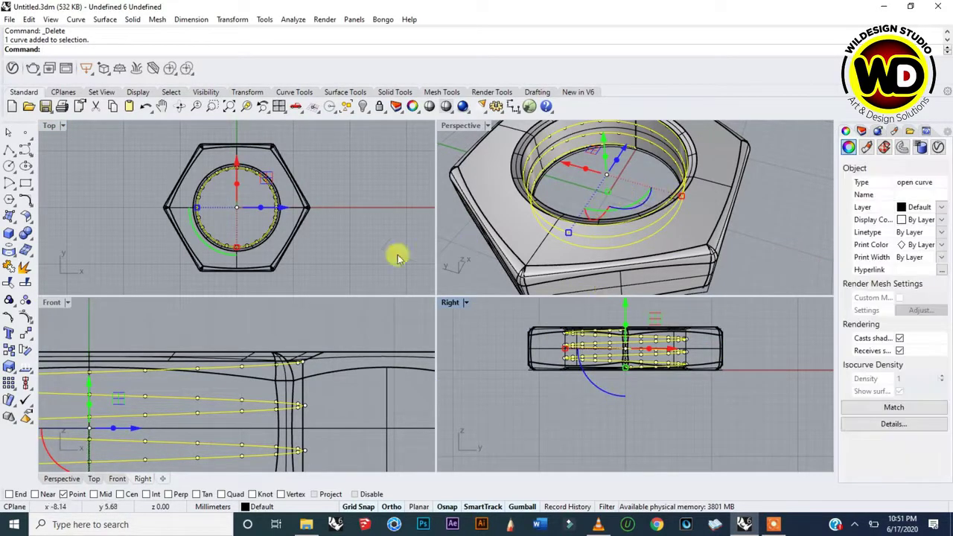
pyautogui.click(371, 170)
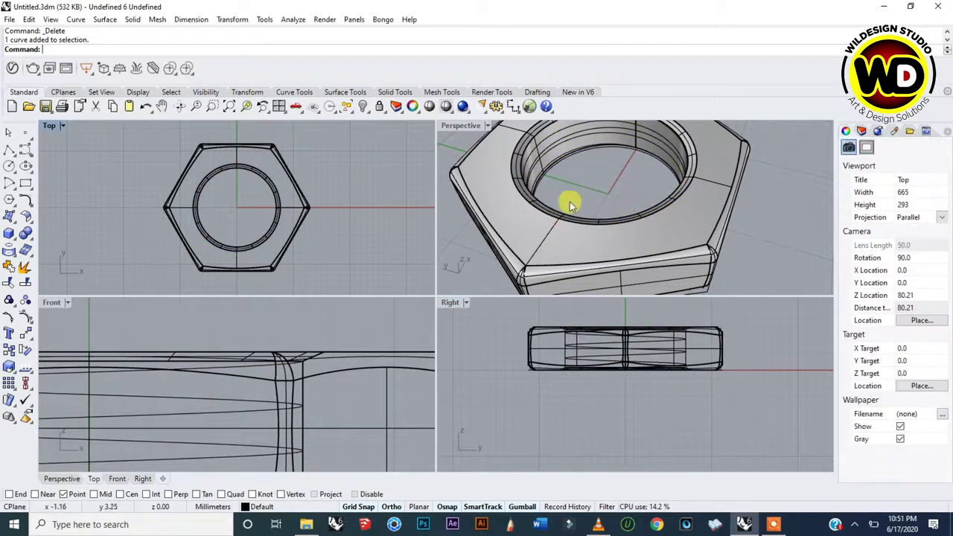
# Draw an inscribed triangle (3-sided polygon) in the Front view, centered on the helix's upper end, with a radius of about 0.35 mm
pyautogui.doubleClick(52, 304)
pyautogui.scroll(-3, 387, 292)
pyautogui.scroll(5, 500, 274)
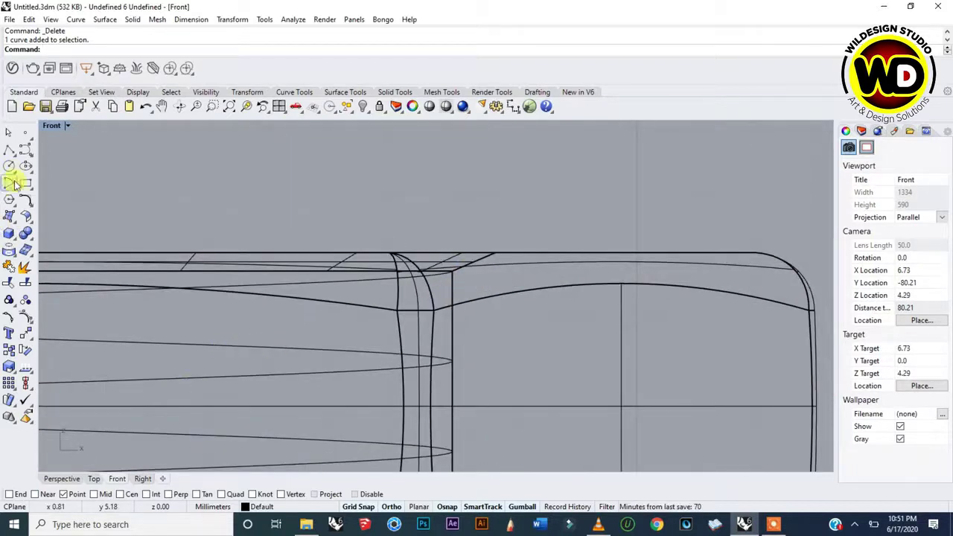
pyautogui.click(10, 203)
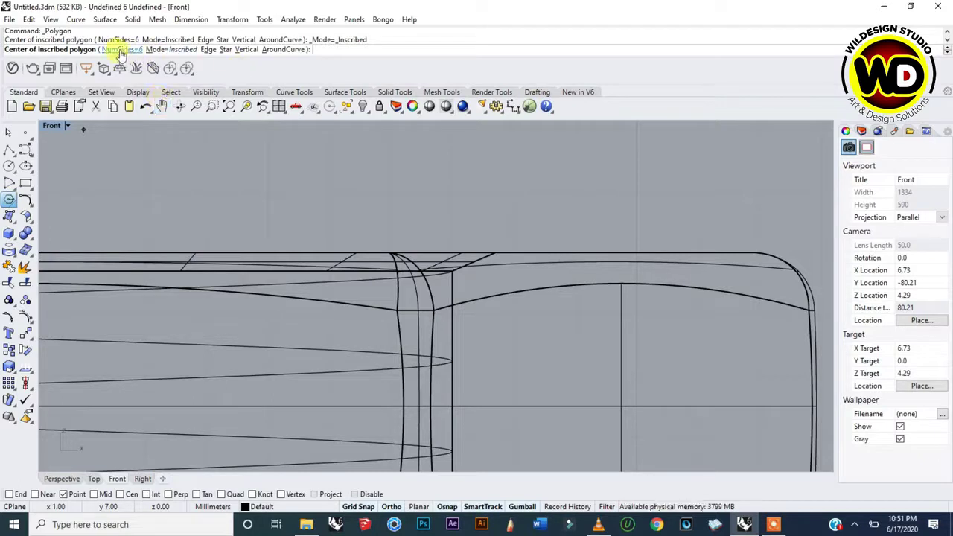
pyautogui.click(122, 50)
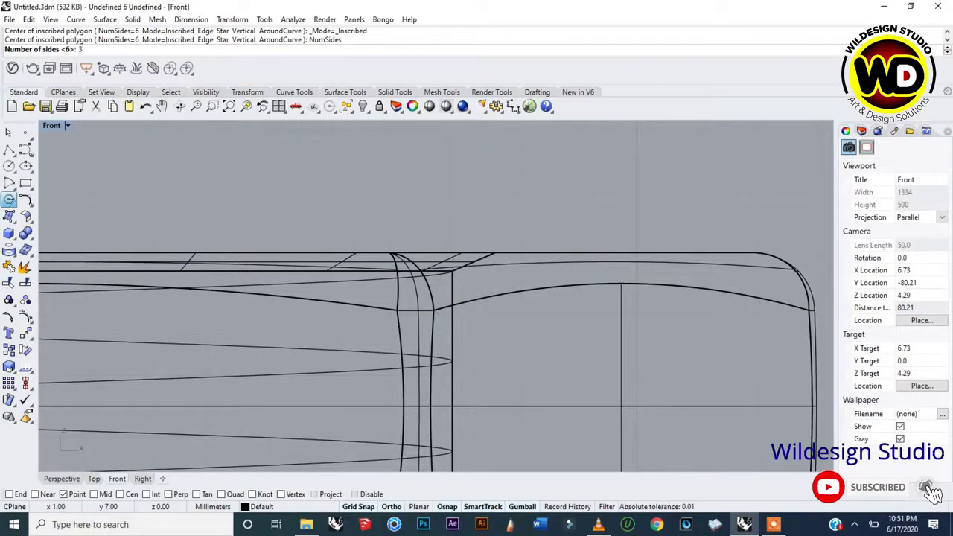
pyautogui.press('Return')
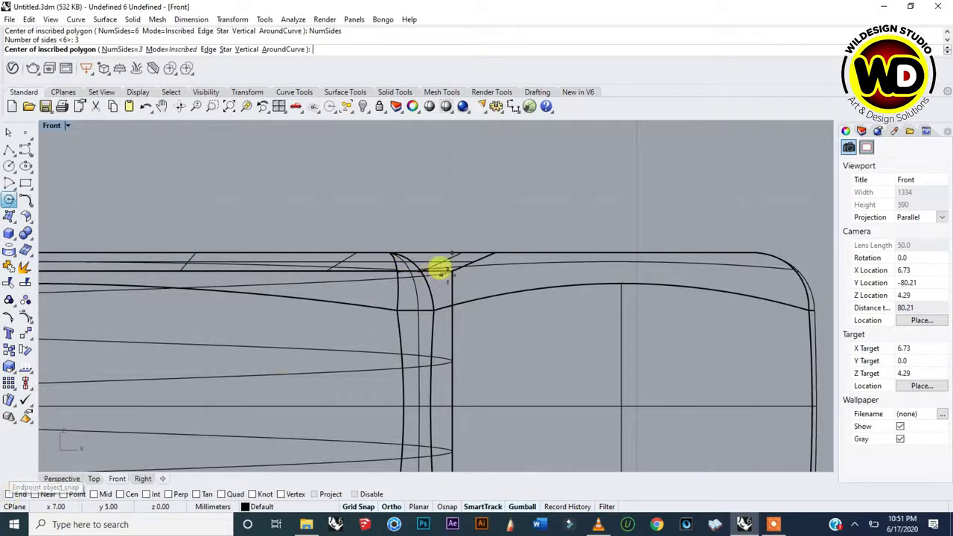
pyautogui.click(9, 493)
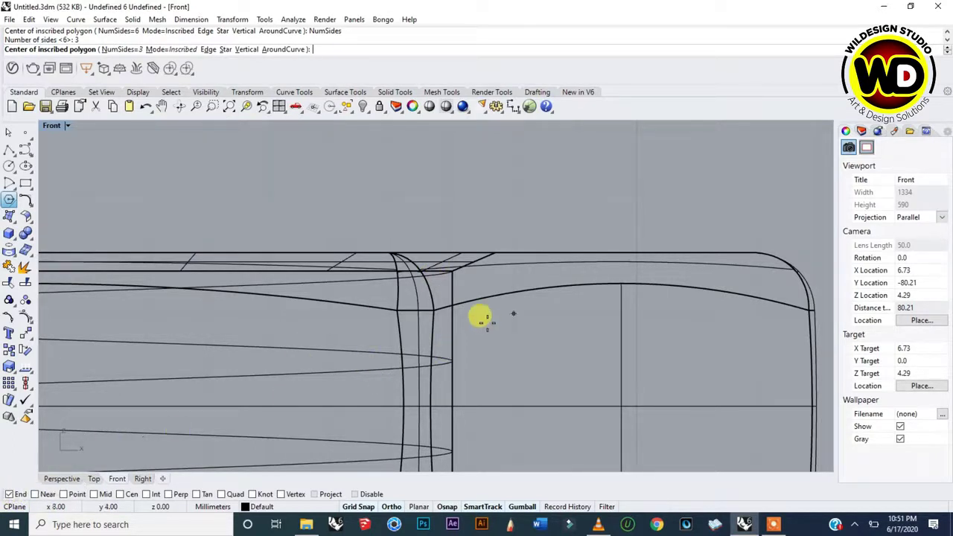
pyautogui.scroll(3, 480, 316)
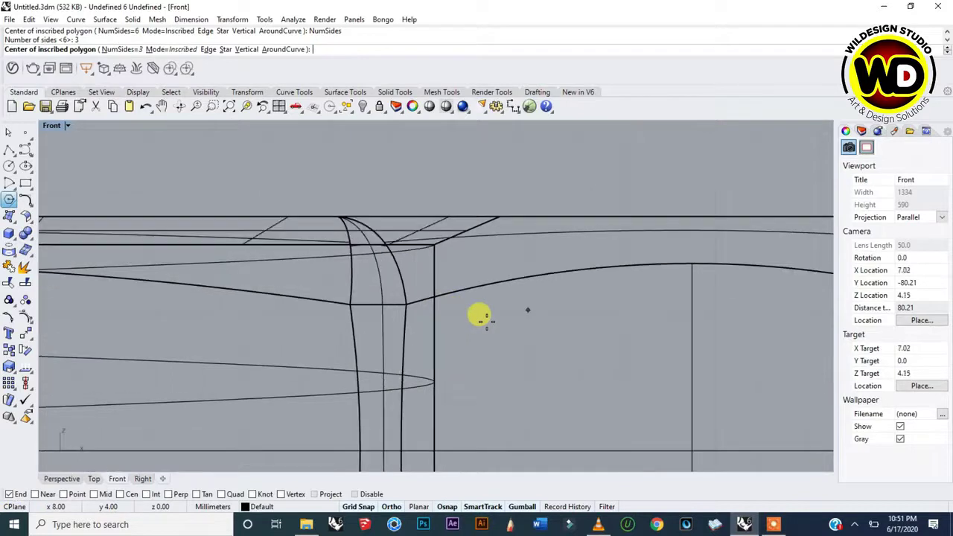
pyautogui.click(426, 244)
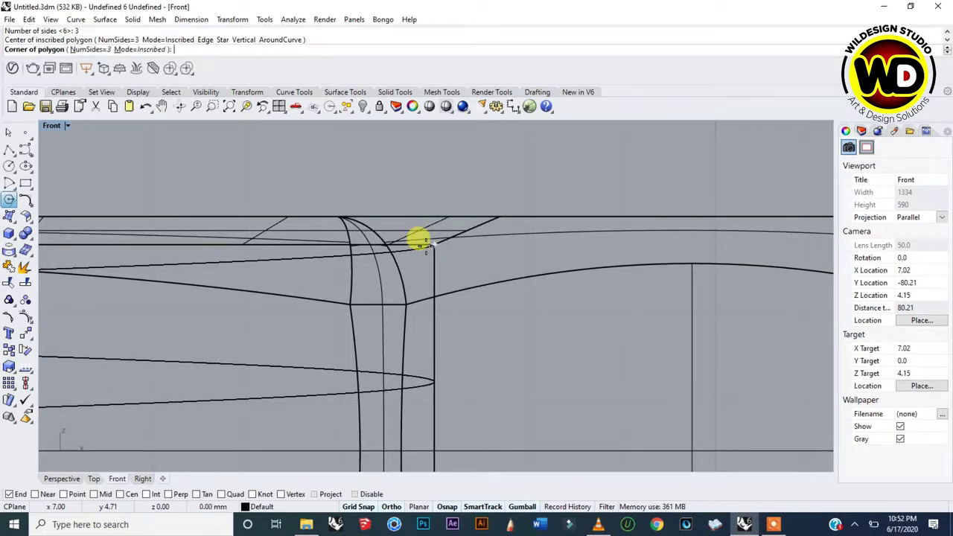
pyautogui.scroll(3, 411, 239)
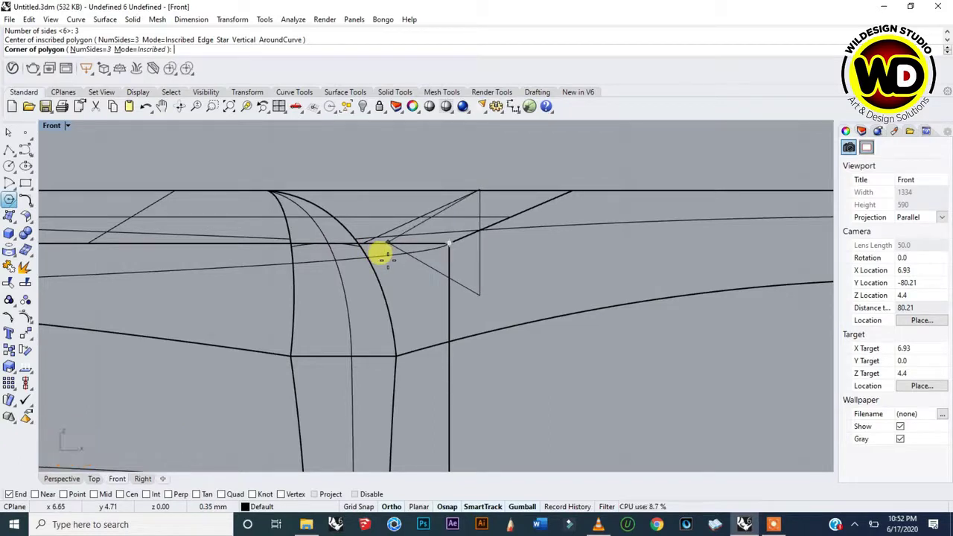
pyautogui.click(381, 255)
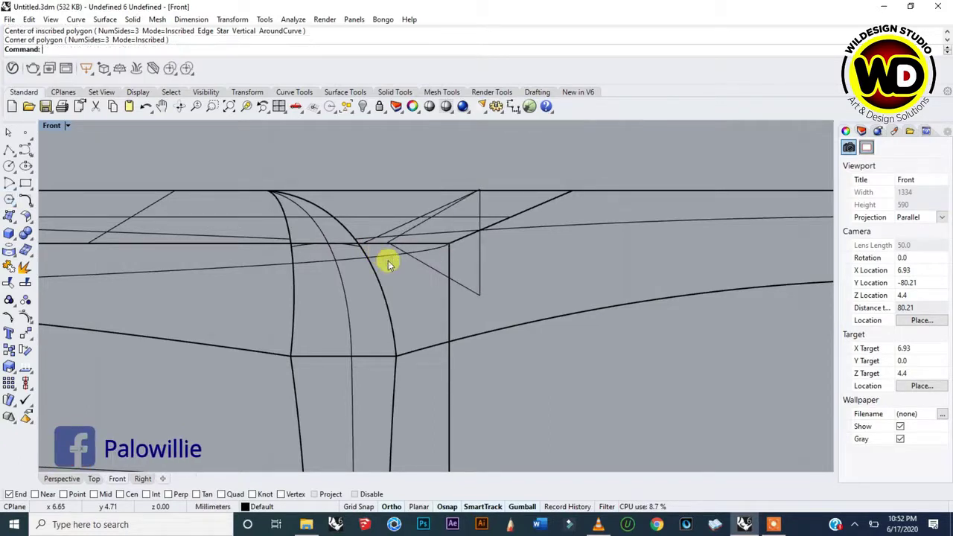
# Isolate the triangle and the helix so the nut geometry is hidden, and clear the selection
pyautogui.scroll(-3, 471, 276)
pyautogui.scroll(-2, 429, 284)
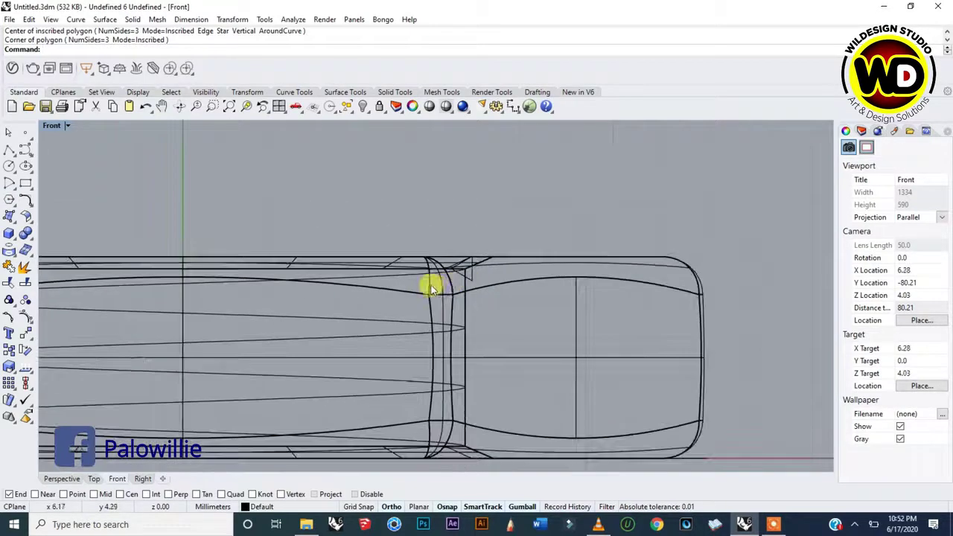
pyautogui.scroll(4, 502, 264)
pyautogui.click(521, 274)
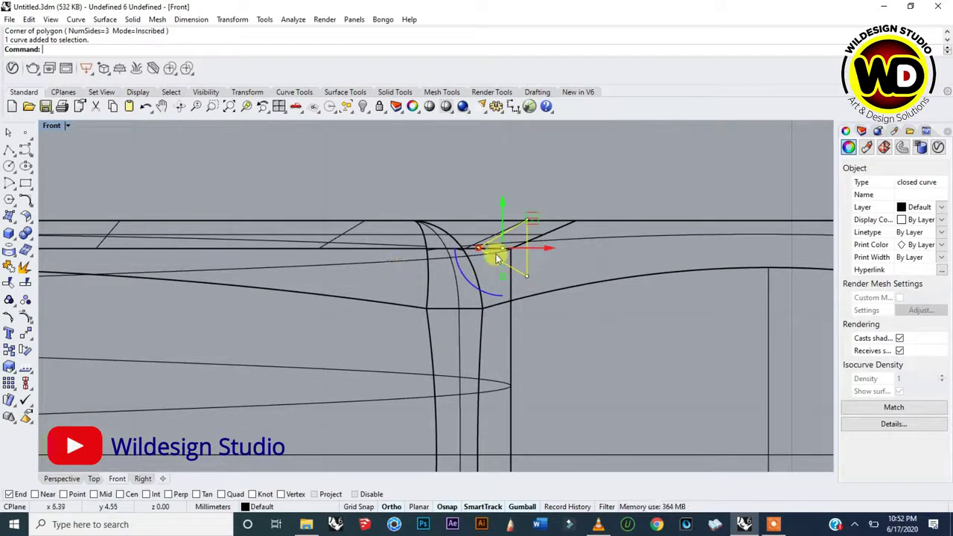
pyautogui.click(524, 256)
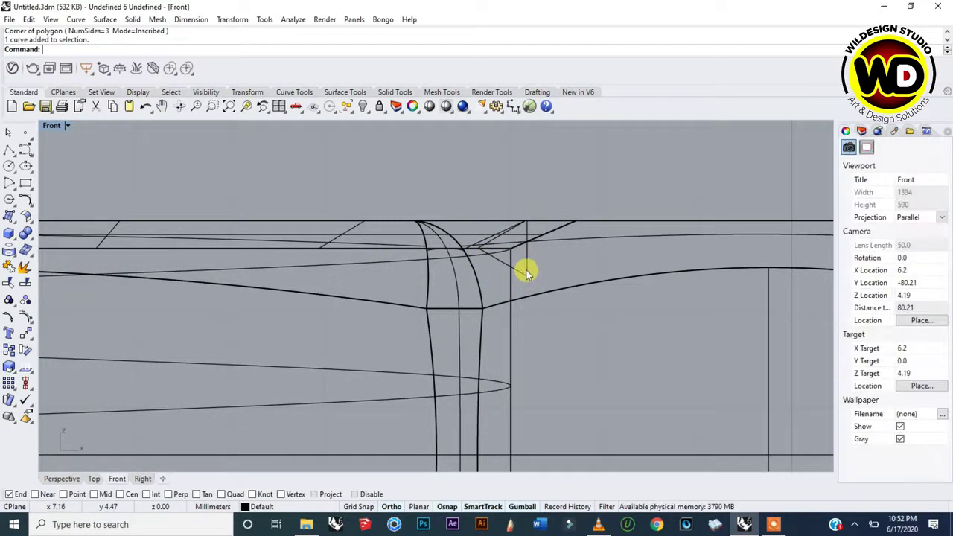
pyautogui.click(527, 272)
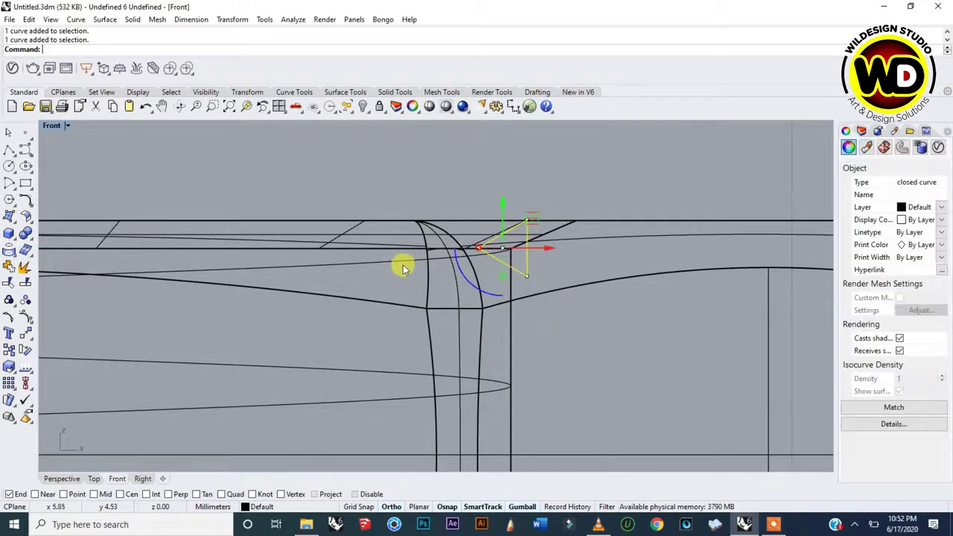
pyautogui.keyDown('shift'); pyautogui.click(451, 263); pyautogui.keyUp('shift')
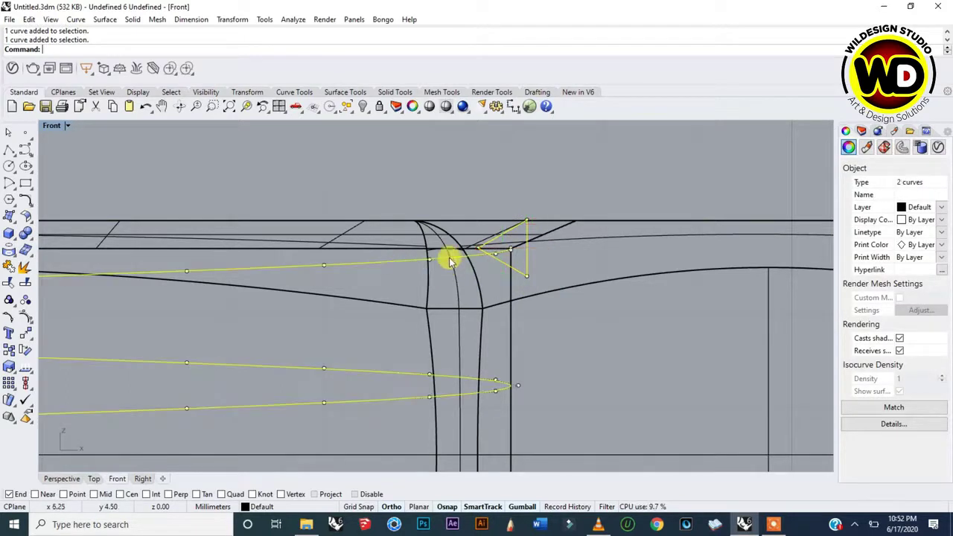
pyautogui.scroll(-2, 450, 272)
pyautogui.scroll(-1, 450, 277)
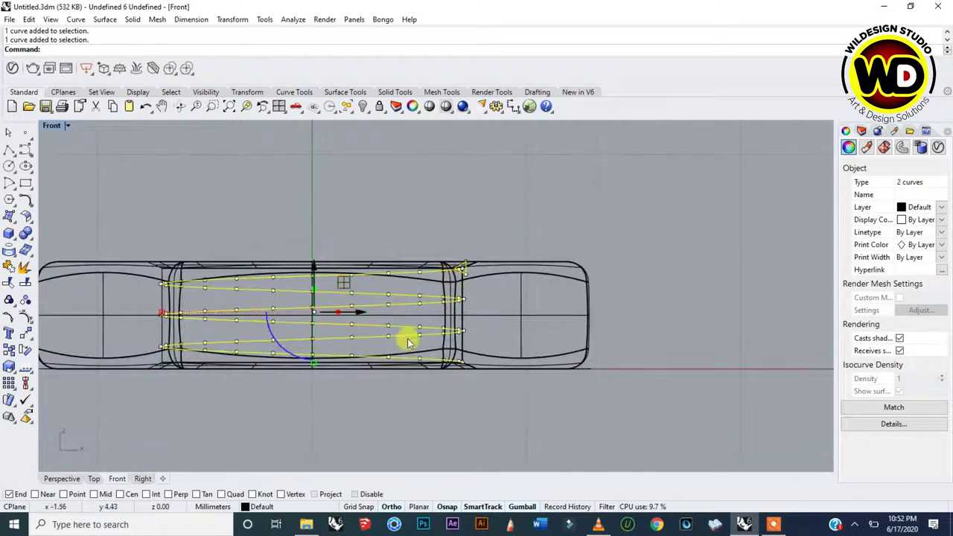
pyautogui.scroll(4, 444, 276)
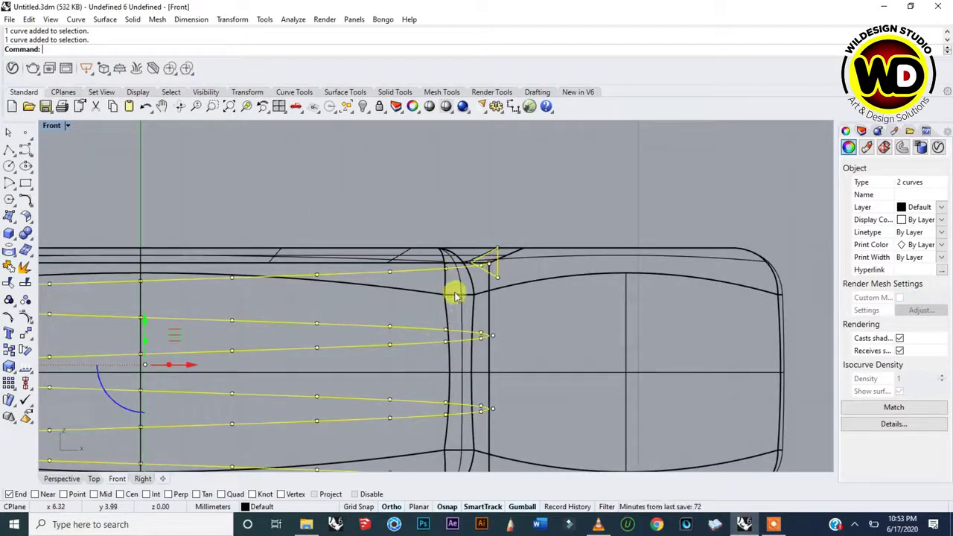
pyautogui.scroll(-2, 456, 297)
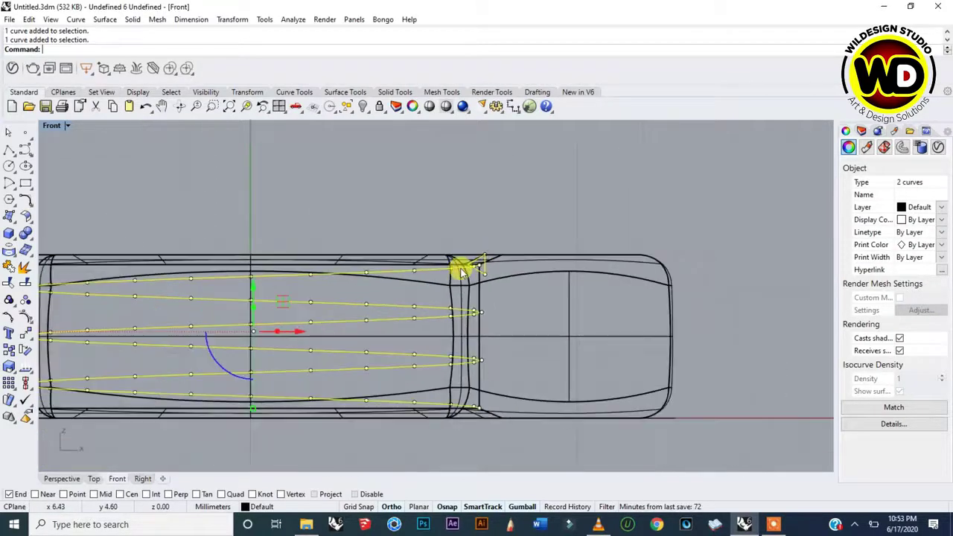
pyautogui.click(368, 114)
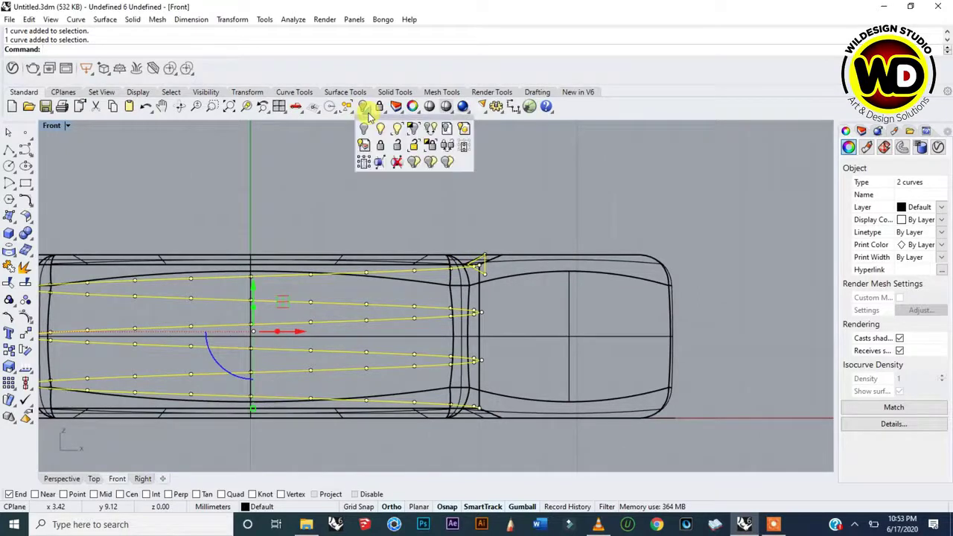
pyautogui.click(414, 131)
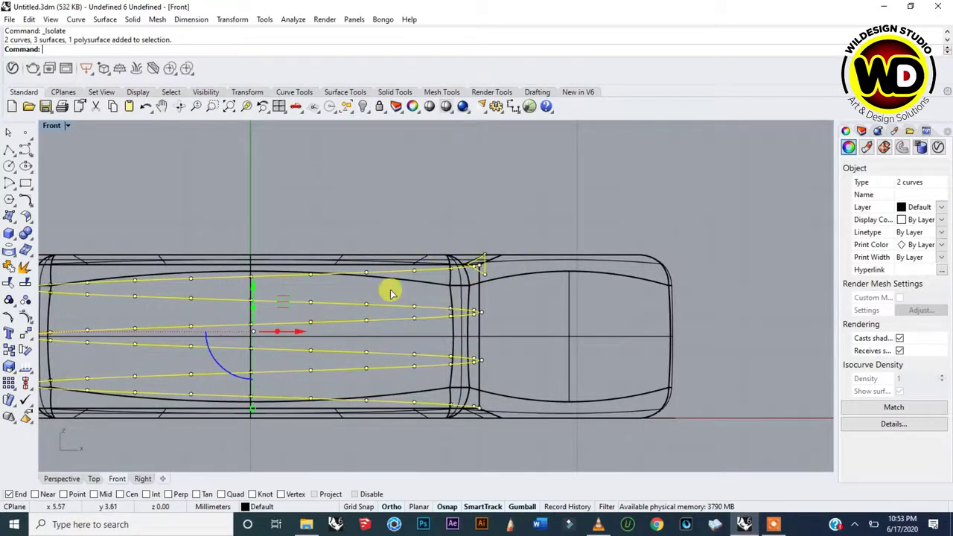
pyautogui.scroll(-2, 460, 283)
pyautogui.scroll(3, 245, 288)
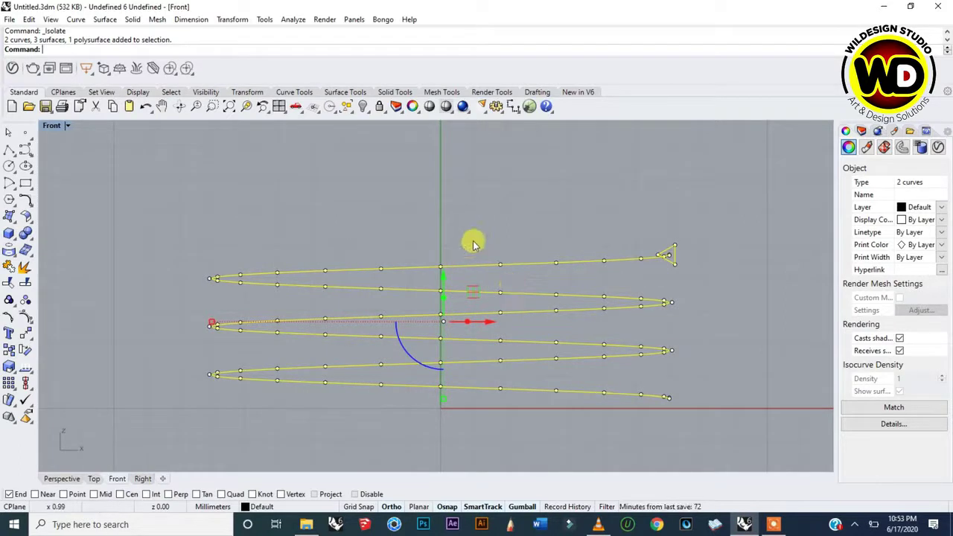
pyautogui.click(442, 251)
# Shift the triangle inward along the X direction, away from the helix's upper end, in the Perspective view
pyautogui.moveTo(617, 268); pyautogui.dragTo(586, 240, button='right')
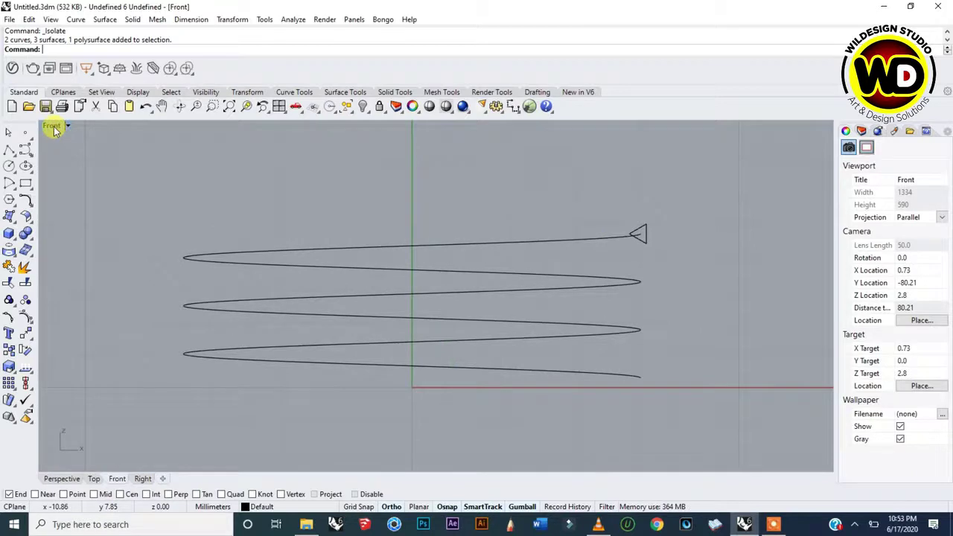
pyautogui.doubleClick(52, 127)
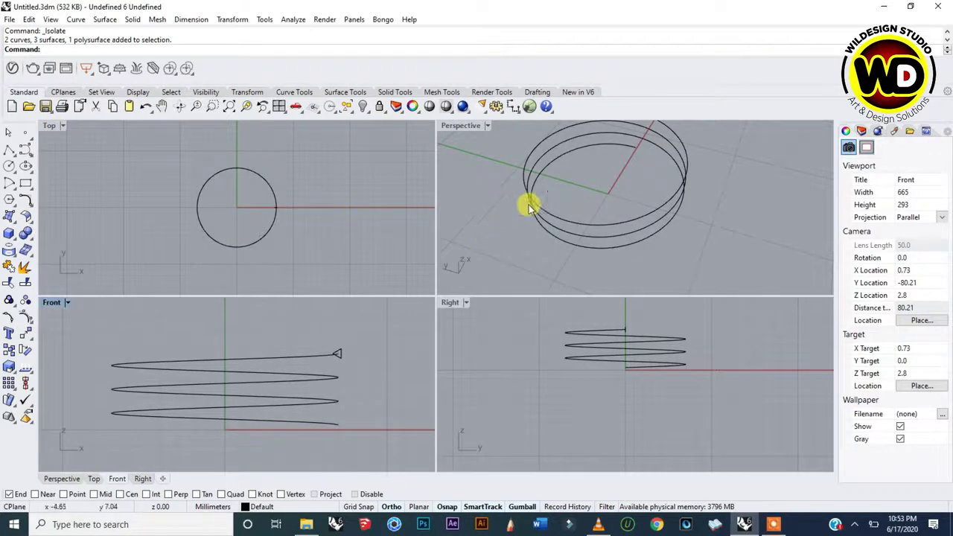
pyautogui.moveTo(607, 262); pyautogui.dragTo(575, 194, button='right')
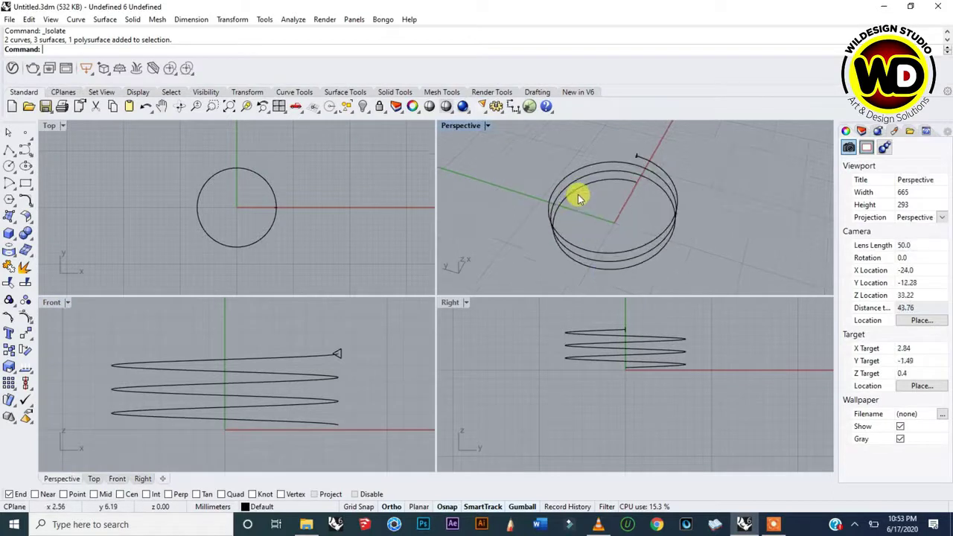
pyautogui.moveTo(645, 212); pyautogui.dragTo(546, 194, button='right')
pyautogui.scroll(8, 658, 179)
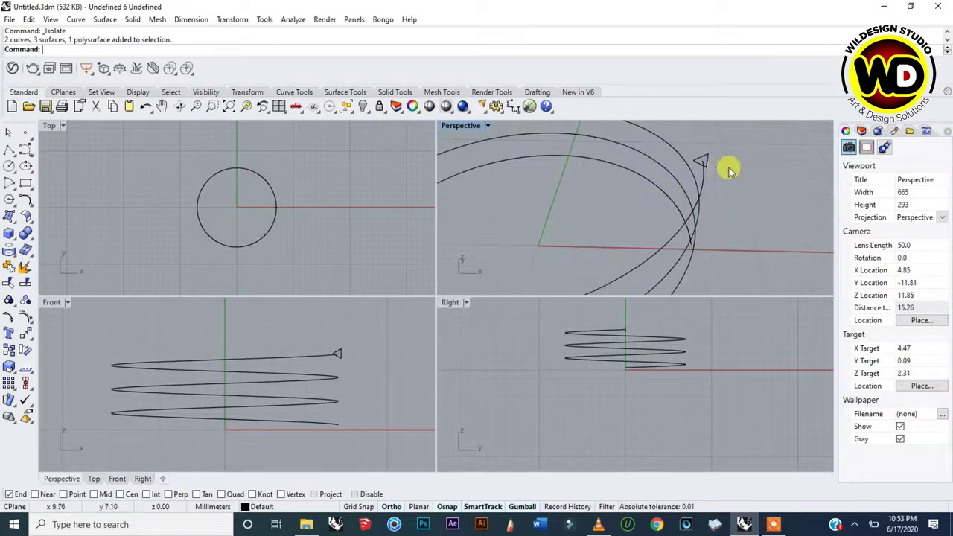
pyautogui.scroll(4, 694, 207)
pyautogui.moveTo(679, 196); pyautogui.dragTo(665, 178, button='right')
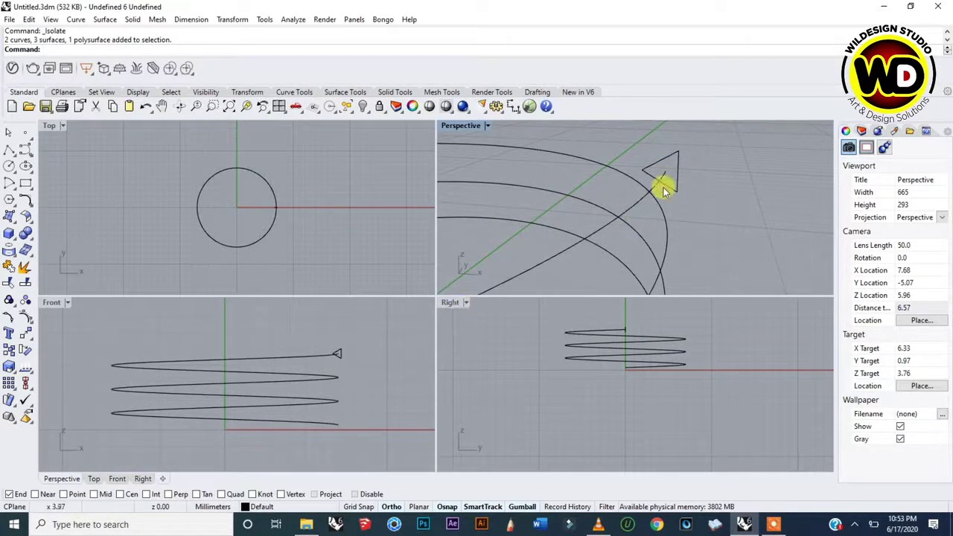
pyautogui.doubleClick(461, 127)
pyautogui.moveTo(526, 255)
pyautogui.mouseDown(button='right')
pyautogui.moveTo(502, 245)
pyautogui.moveTo(490, 253)
pyautogui.moveTo(505, 258)
pyautogui.moveTo(498, 271)
pyautogui.moveTo(514, 249)
pyautogui.mouseUp(button='right')
pyautogui.click(523, 251)
pyautogui.moveTo(545, 240); pyautogui.dragTo(429, 258)
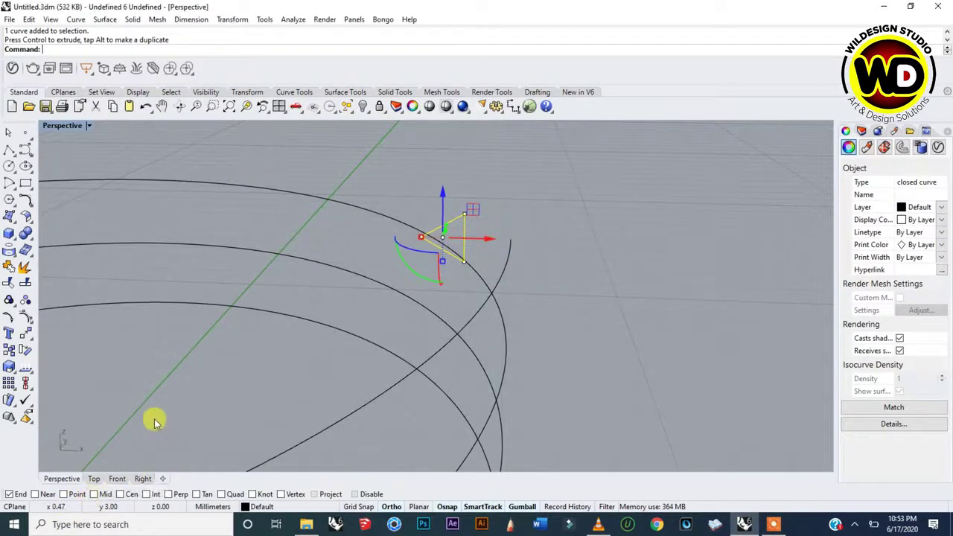
# Move the triangle by the midpoint of its vertical edge onto the helix's upper end, with midpoint snap on, and clear the selection
pyautogui.click(96, 494)
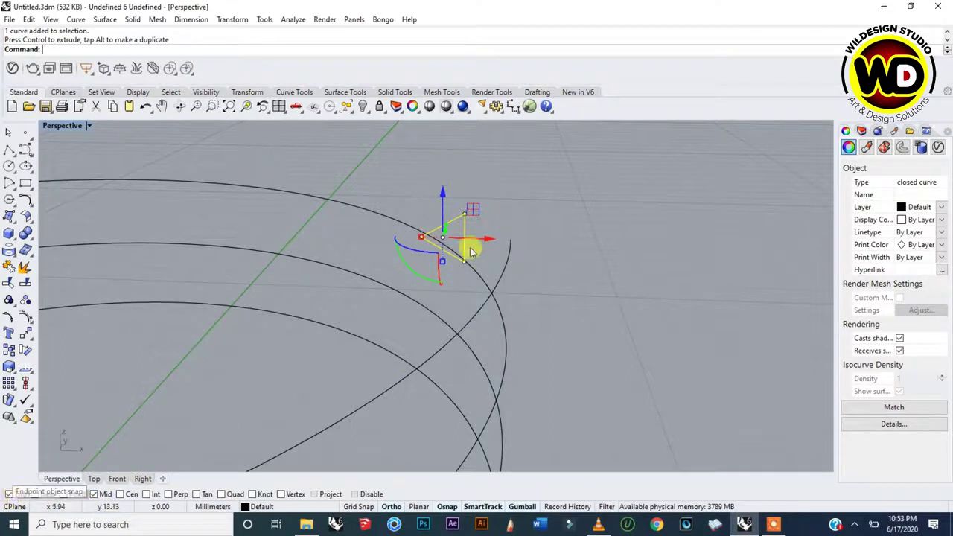
pyautogui.click(25, 335)
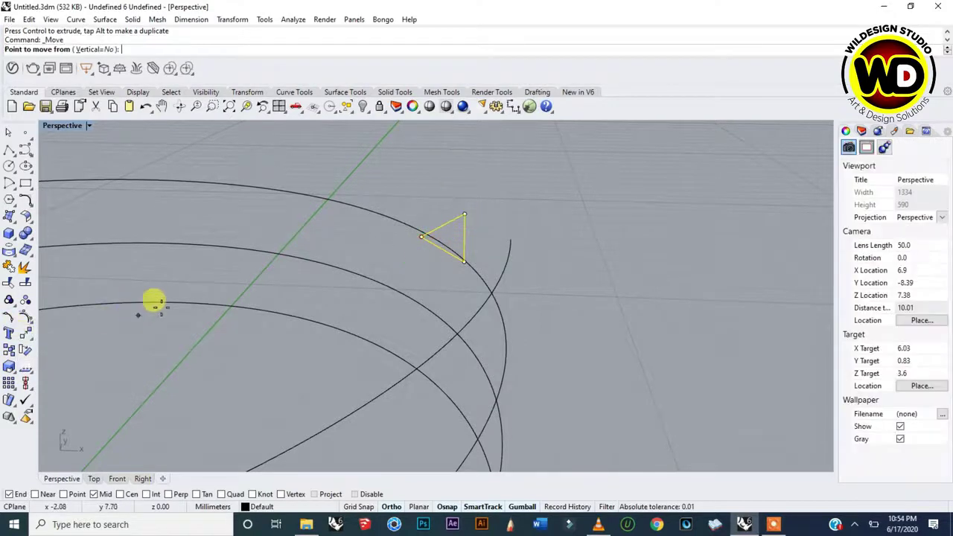
pyautogui.click(465, 238)
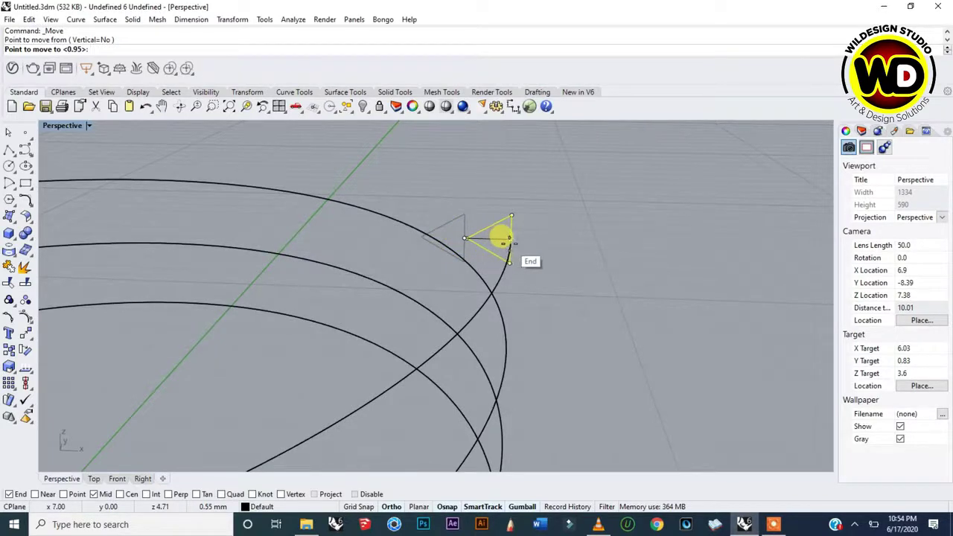
pyautogui.click(511, 257)
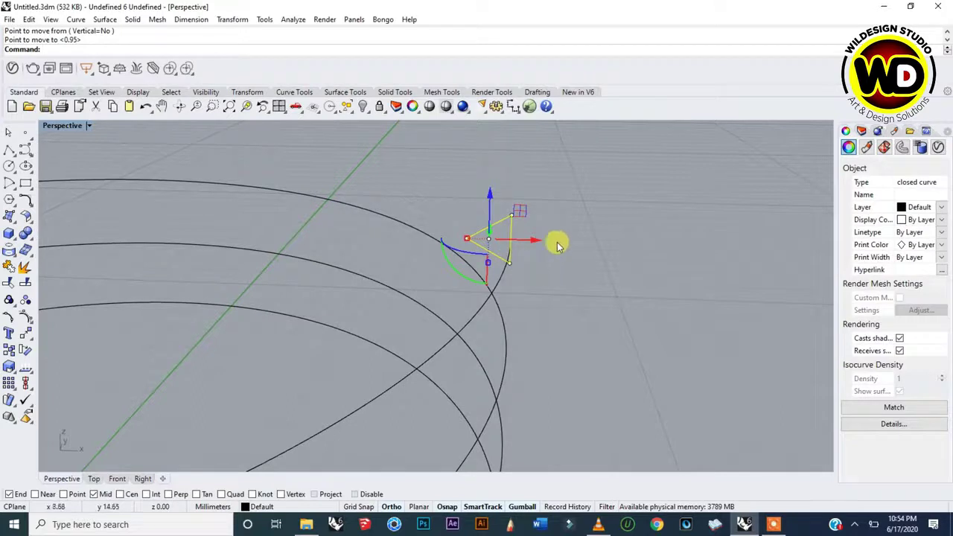
pyautogui.press('Escape')
# Examine how the triangle profile sits on the helix end in the Perspective view and the other views
pyautogui.moveTo(532, 263); pyautogui.dragTo(213, 221, button='right')
pyautogui.scroll(-3, 533, 240)
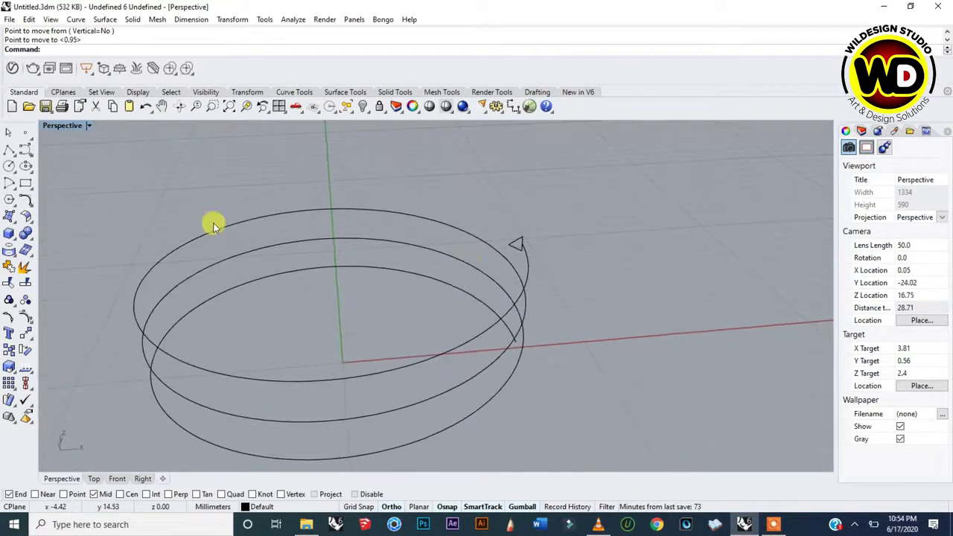
pyautogui.doubleClick(66, 127)
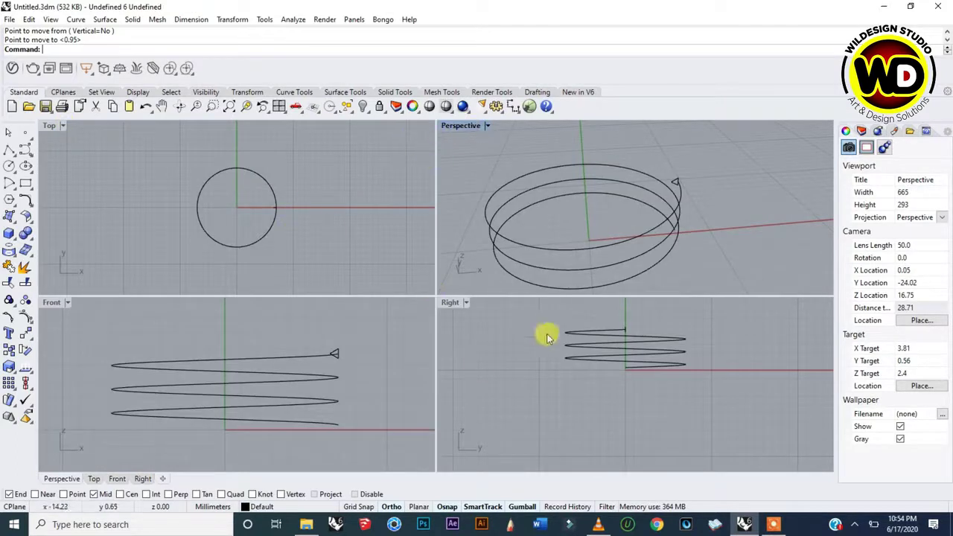
pyautogui.moveTo(633, 365); pyautogui.dragTo(624, 397, button='right')
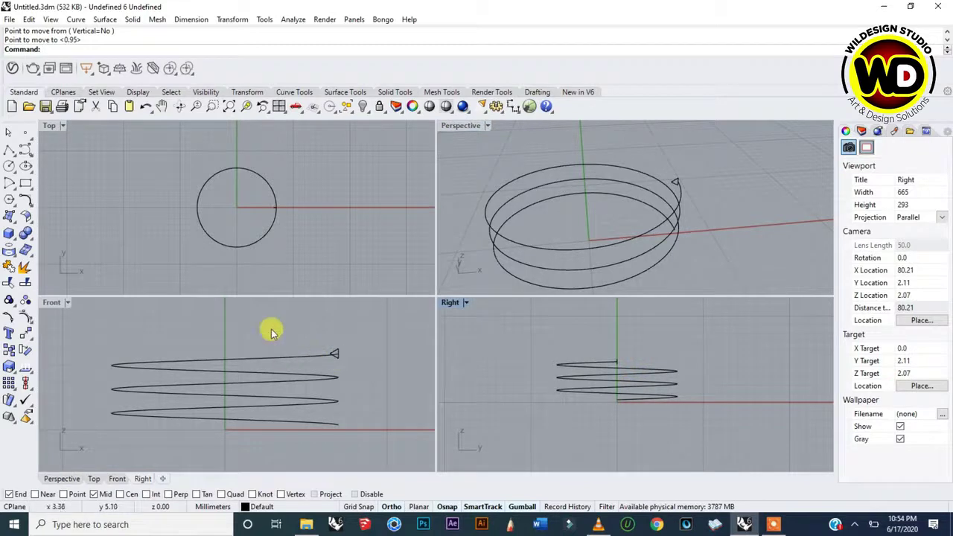
pyautogui.moveTo(599, 198); pyautogui.dragTo(633, 174, button='right')
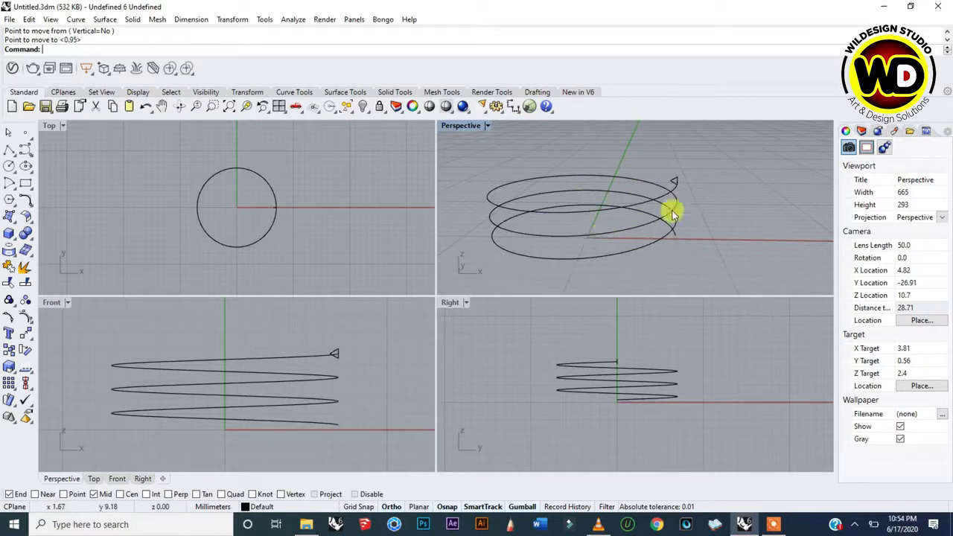
pyautogui.moveTo(564, 216); pyautogui.dragTo(595, 190, button='right')
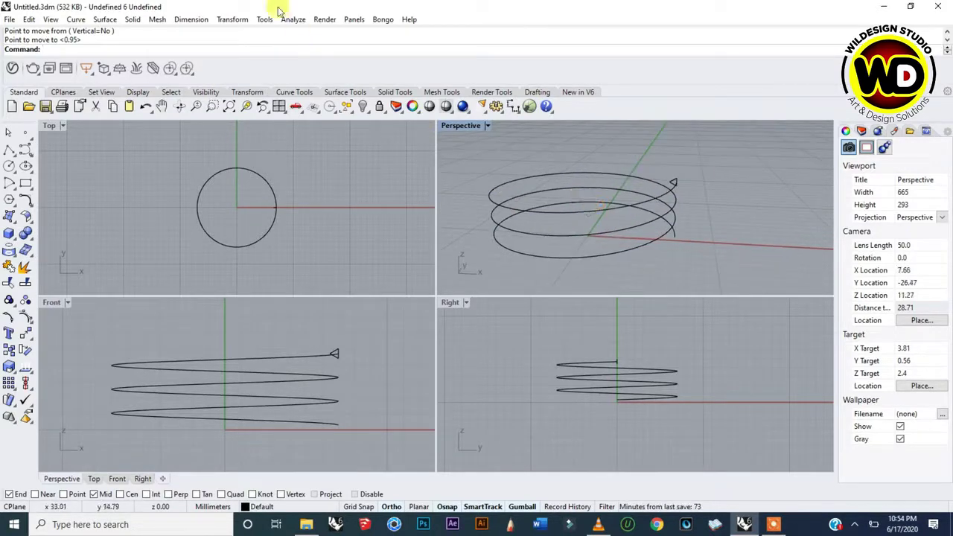
# Begin an Array Along Curve with the triangle at the helix's upper end as the object to array
pyautogui.click(240, 25)
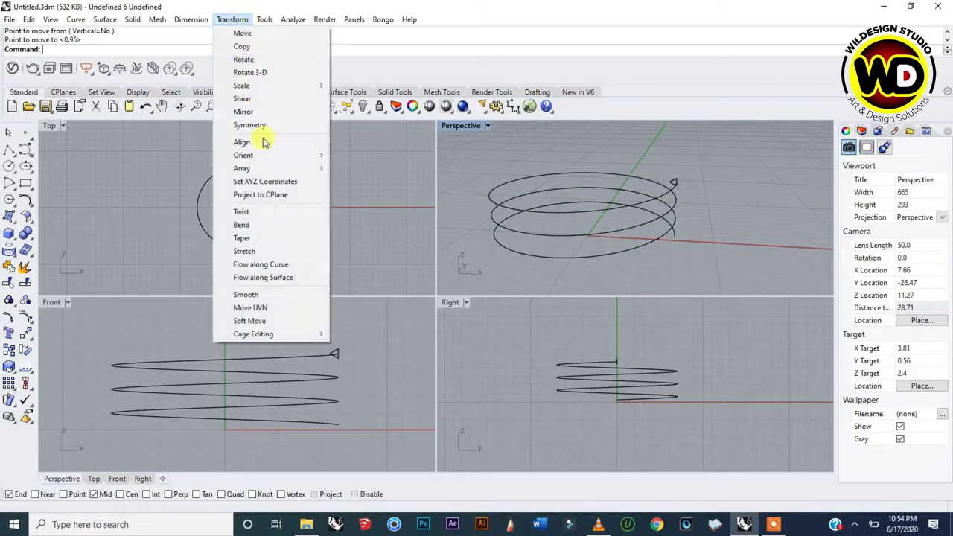
pyautogui.moveTo(254, 173)
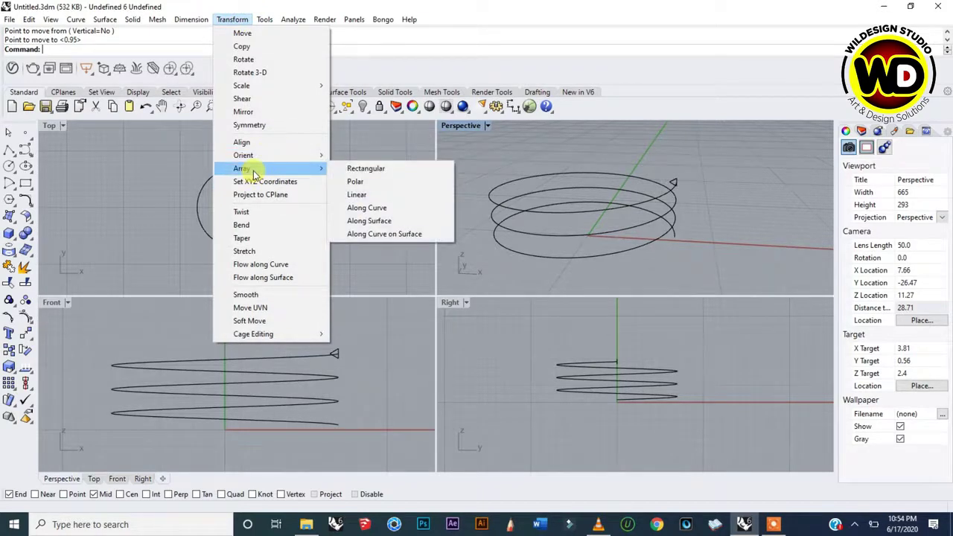
pyautogui.click(367, 208)
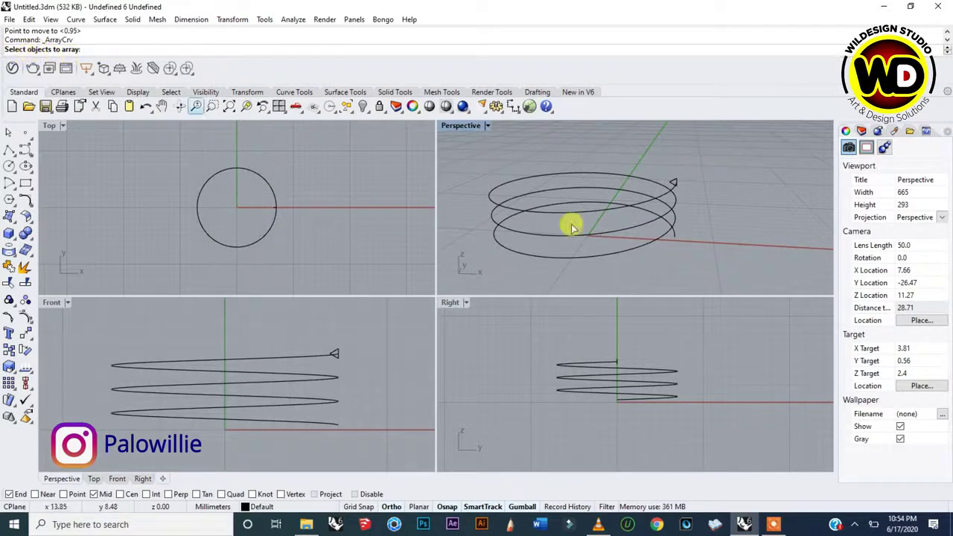
pyautogui.scroll(5, 659, 195)
pyautogui.click(679, 184)
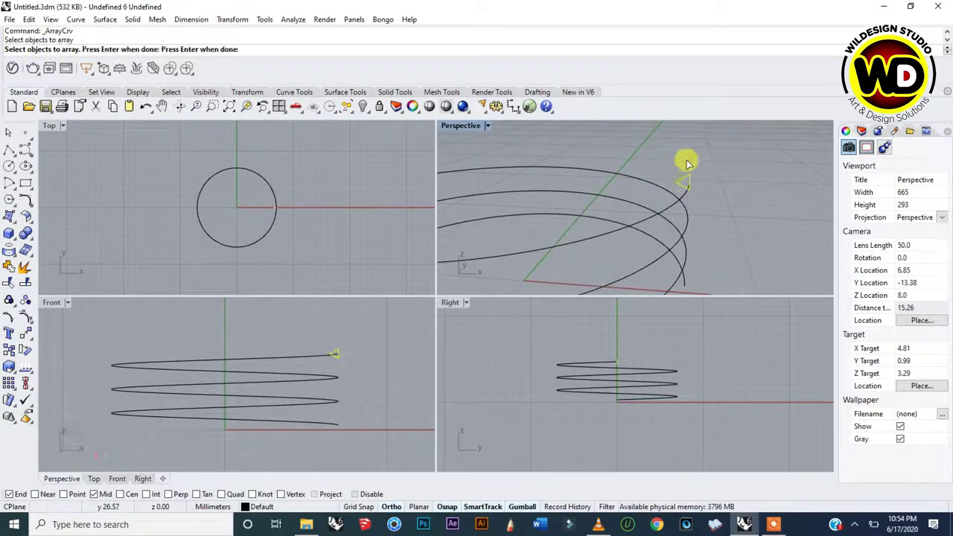
pyautogui.scroll(-5, 703, 186)
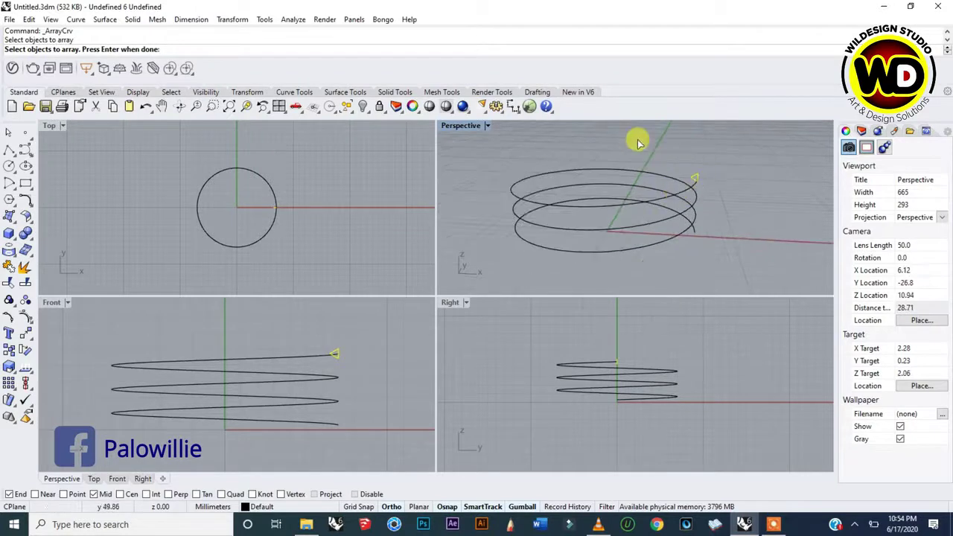
pyautogui.press('Return')
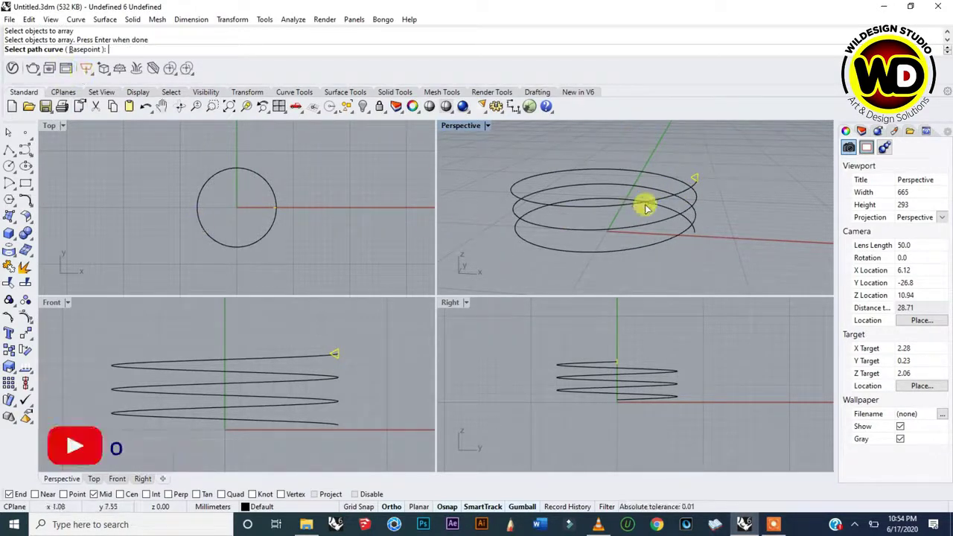
# Array the triangle along the helix with 7 items and Roadlike orientation, using the Top view's construction plane
pyautogui.moveTo(645, 204); pyautogui.dragTo(673, 206, button='right')
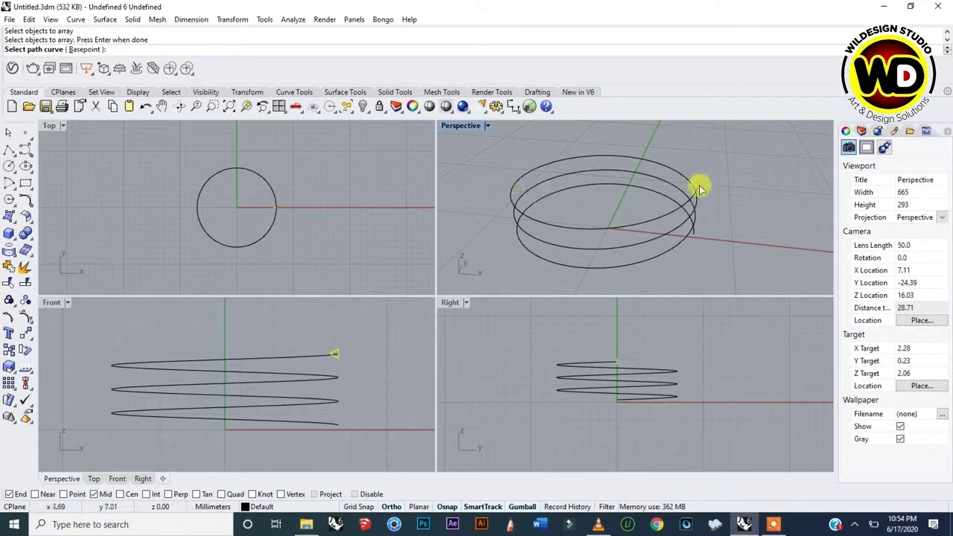
pyautogui.scroll(2, 707, 188)
pyautogui.scroll(-3, 691, 210)
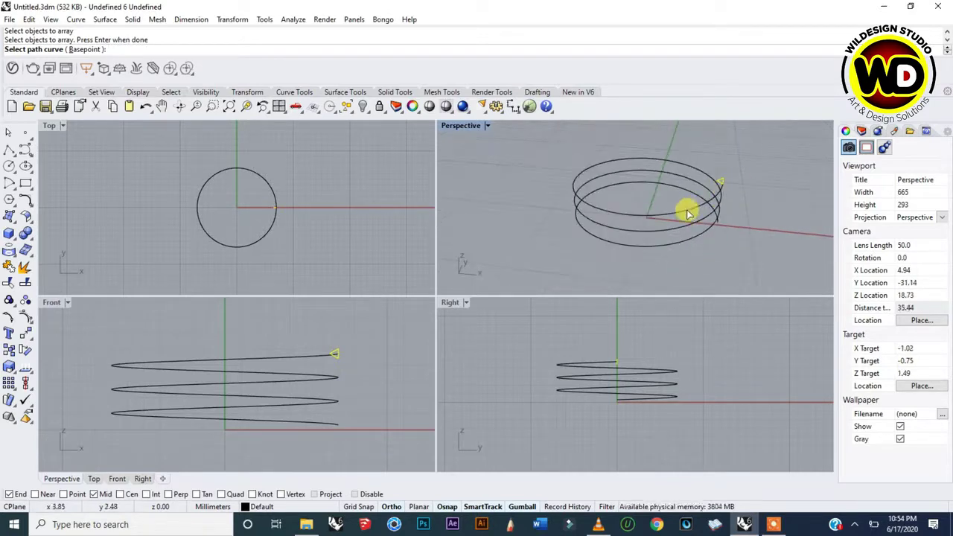
pyautogui.click(686, 213)
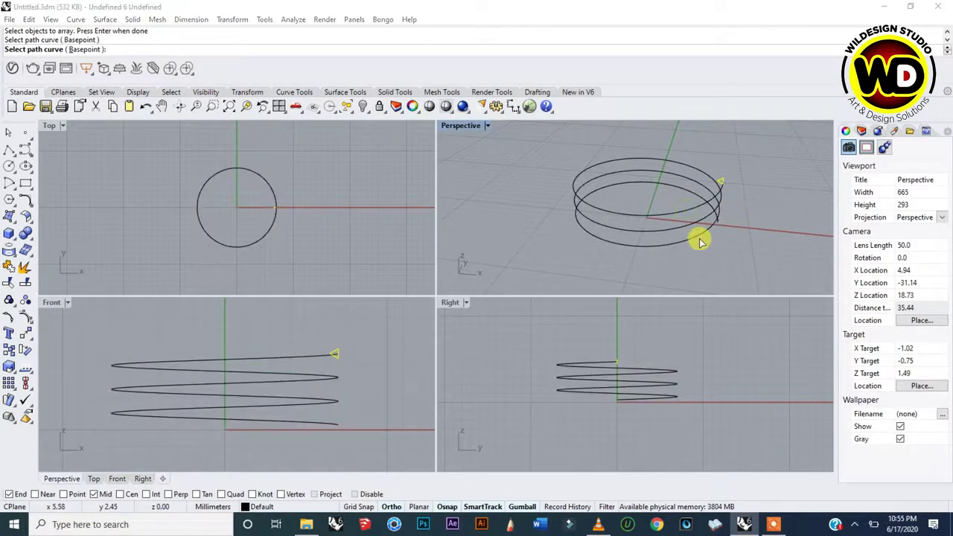
pyautogui.moveTo(691, 198); pyautogui.dragTo(569, 257)
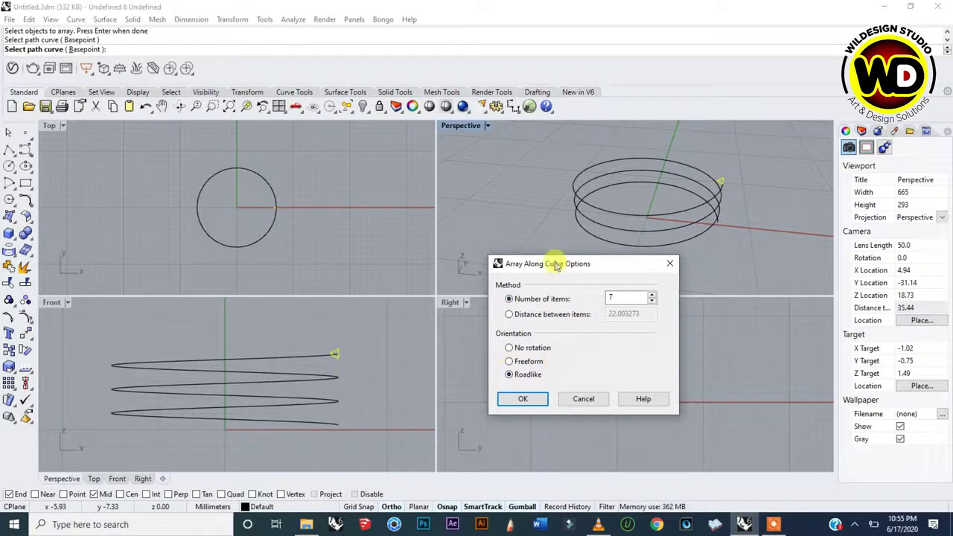
pyautogui.moveTo(556, 270); pyautogui.dragTo(551, 235)
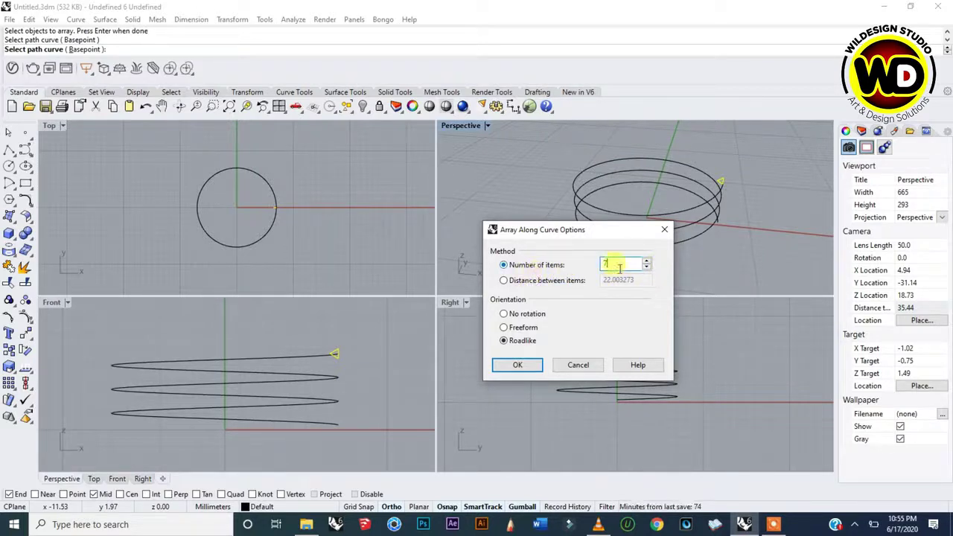
pyautogui.click(518, 366)
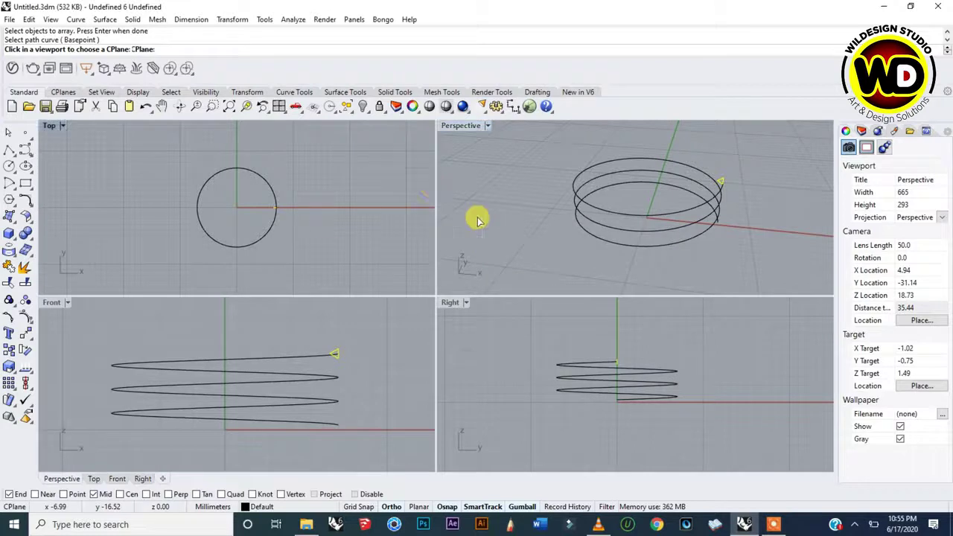
pyautogui.click(162, 74)
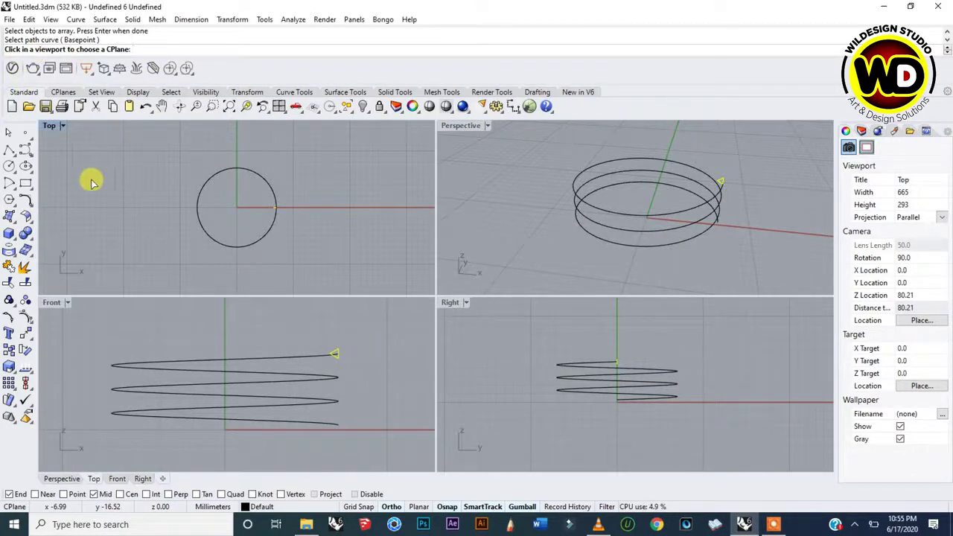
pyautogui.click(139, 182)
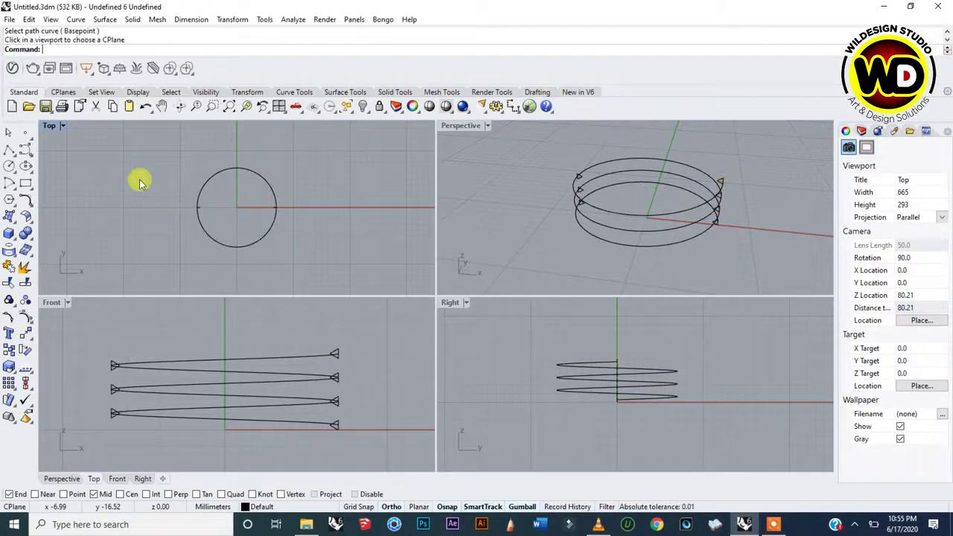
# Maximize the Perspective view and delete the triangles at the helix's upper and lower ends
pyautogui.click(458, 126)
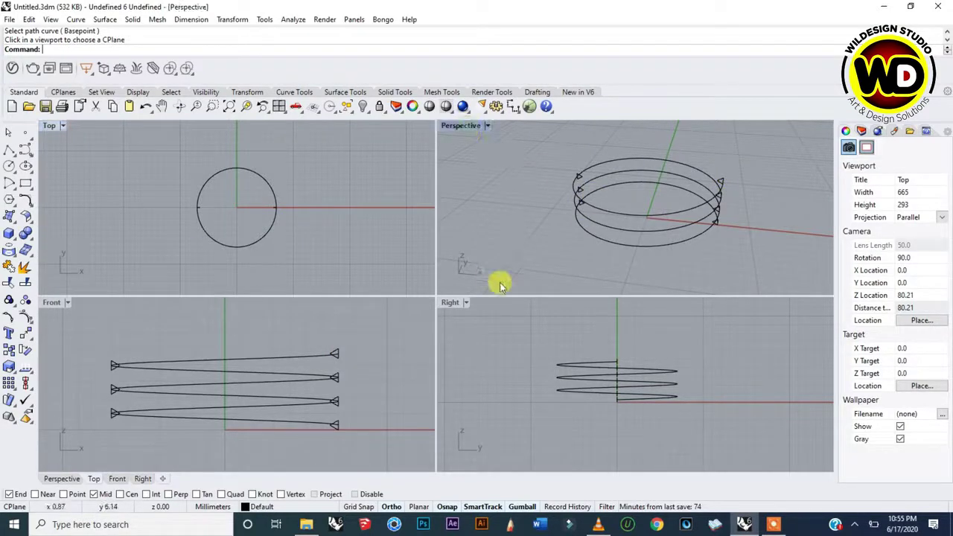
pyautogui.hotkey('ctrl', 'm')
pyautogui.moveTo(643, 219); pyautogui.dragTo(528, 313, button='right')
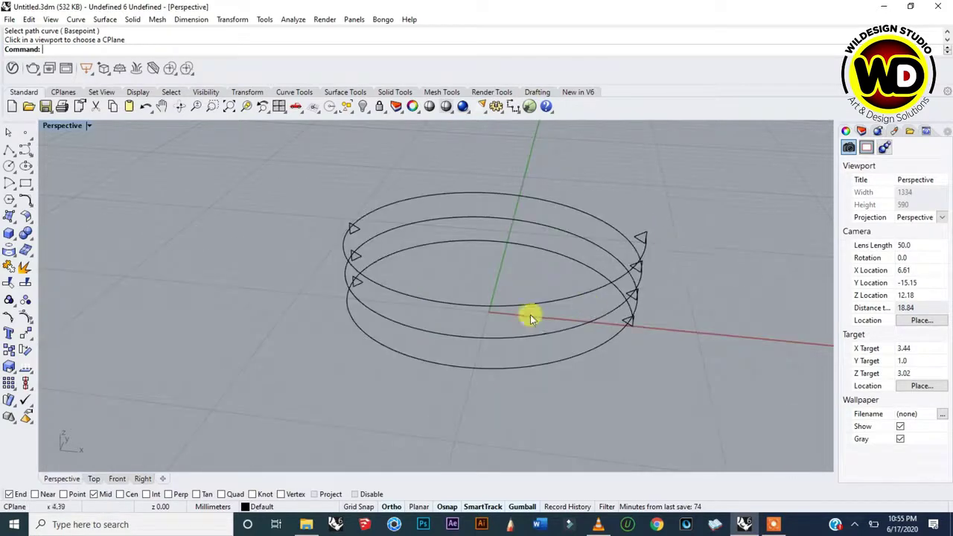
pyautogui.scroll(-2, 547, 276)
pyautogui.moveTo(547, 275); pyautogui.dragTo(603, 305, button='right')
pyautogui.moveTo(568, 277); pyautogui.dragTo(589, 251, button='right')
pyautogui.scroll(3, 605, 251)
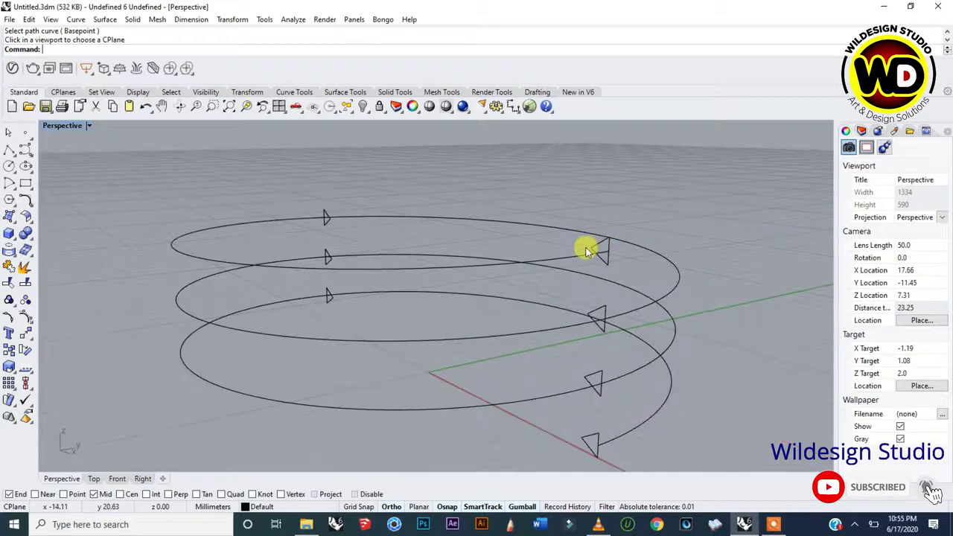
pyautogui.scroll(-4, 586, 251)
pyautogui.click(600, 274)
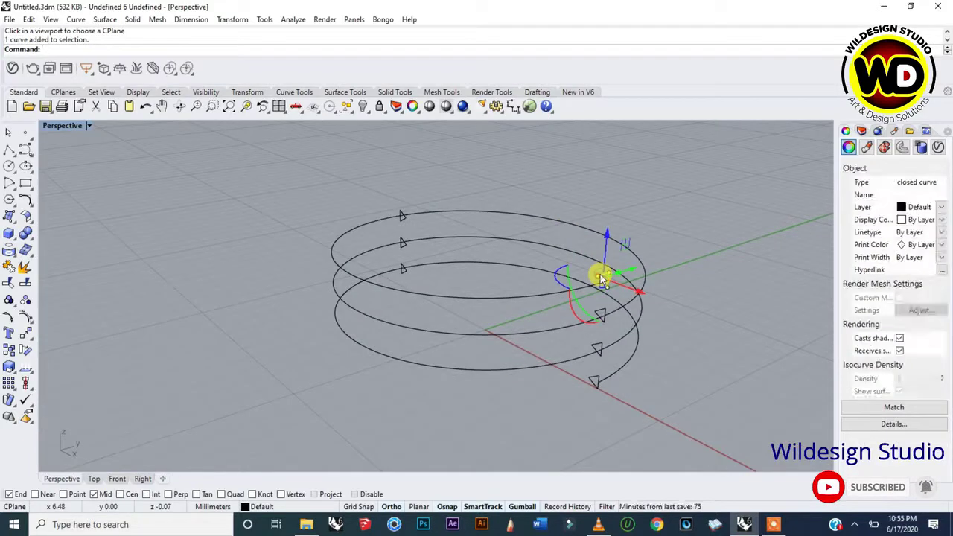
pyautogui.press('Delete')
pyautogui.click(594, 376)
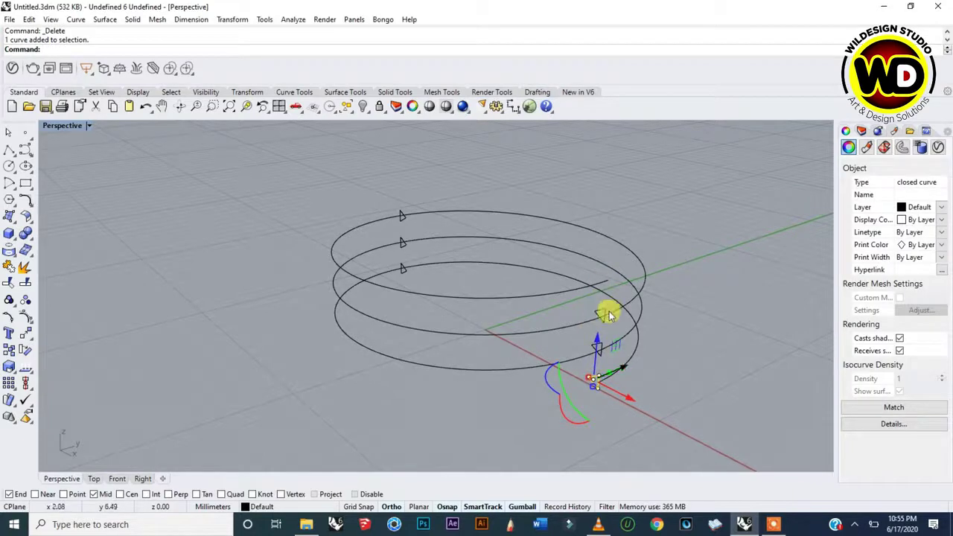
pyautogui.press('Delete')
# Begin a Sweep 1 Rail surface with the helix as its rail
pyautogui.moveTo(602, 355); pyautogui.dragTo(662, 358, button='right')
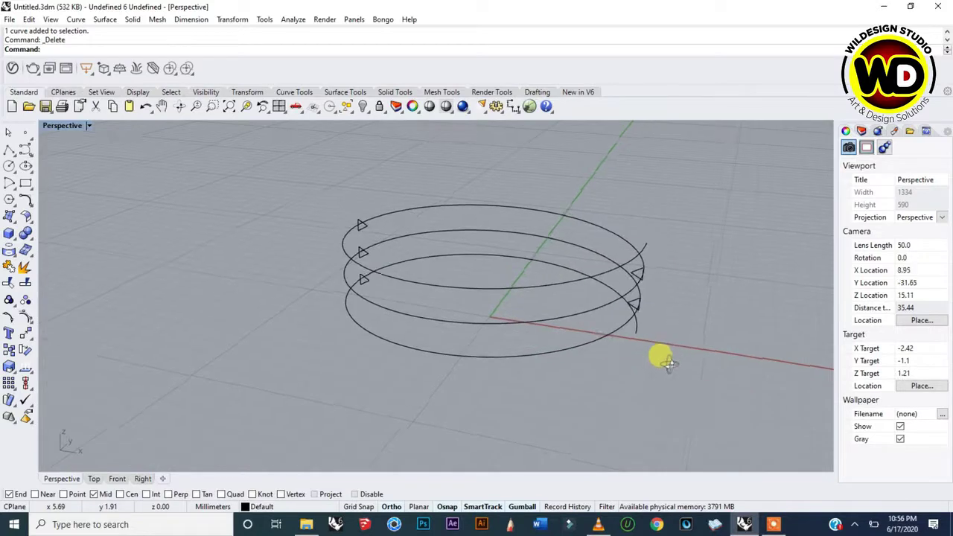
pyautogui.moveTo(619, 322); pyautogui.dragTo(591, 326, button='right')
pyautogui.moveTo(443, 362); pyautogui.dragTo(590, 311, button='right')
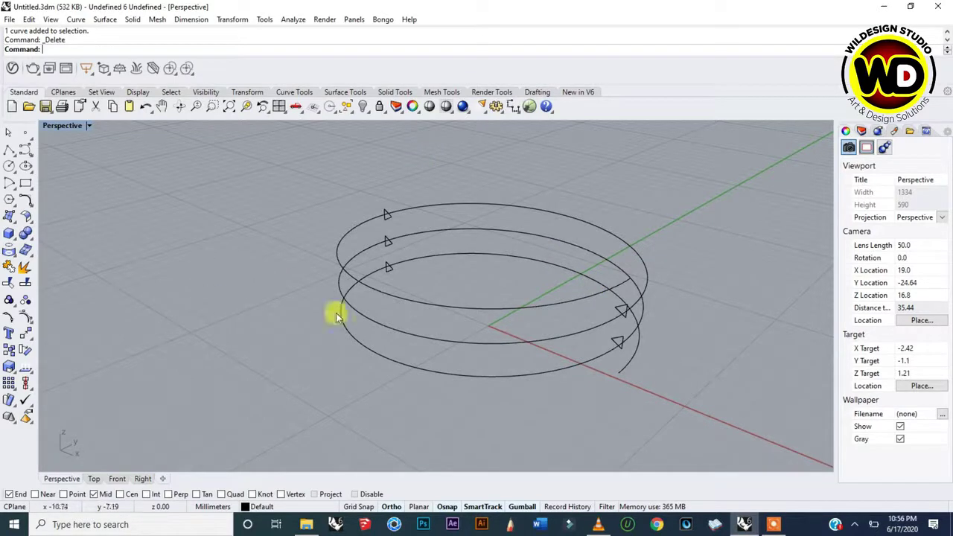
pyautogui.moveTo(373, 292); pyautogui.dragTo(328, 302, button='right')
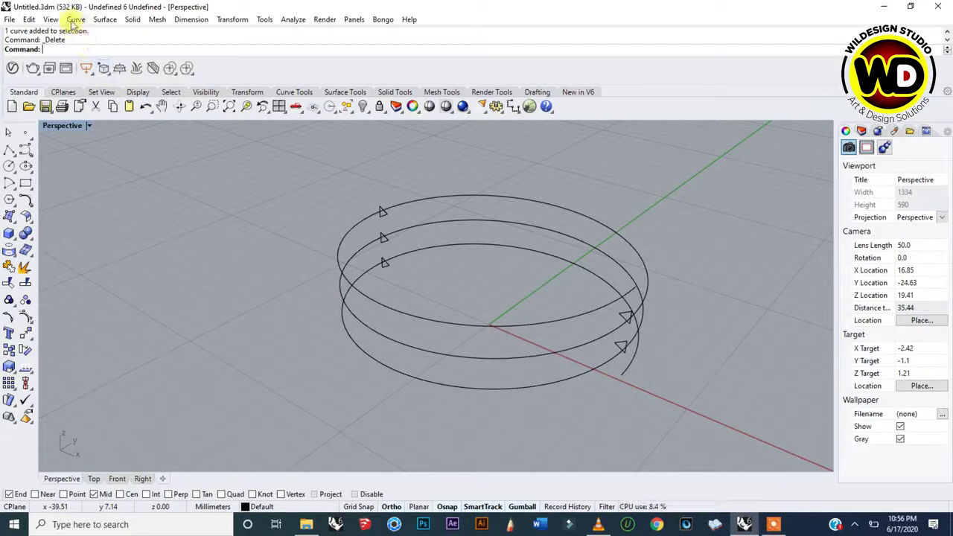
pyautogui.click(106, 20)
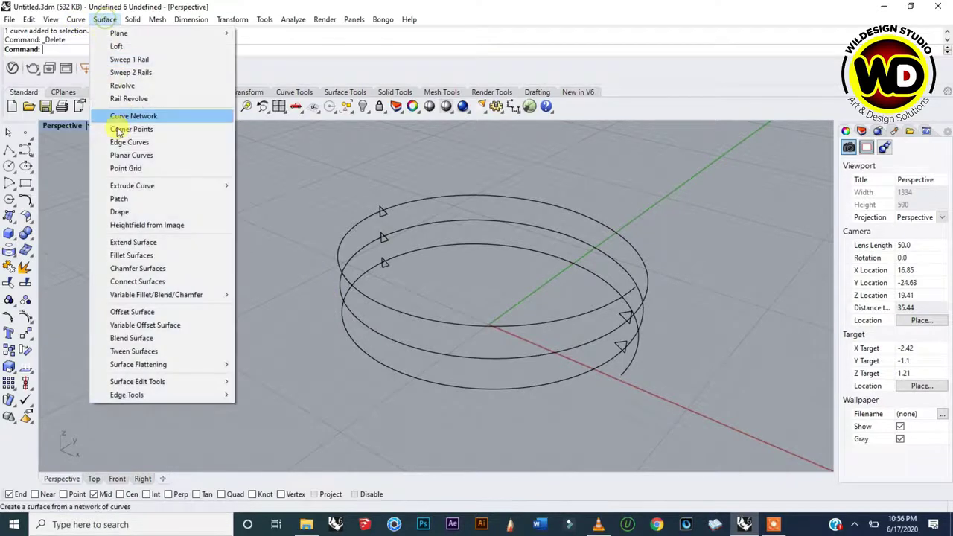
pyautogui.click(130, 59)
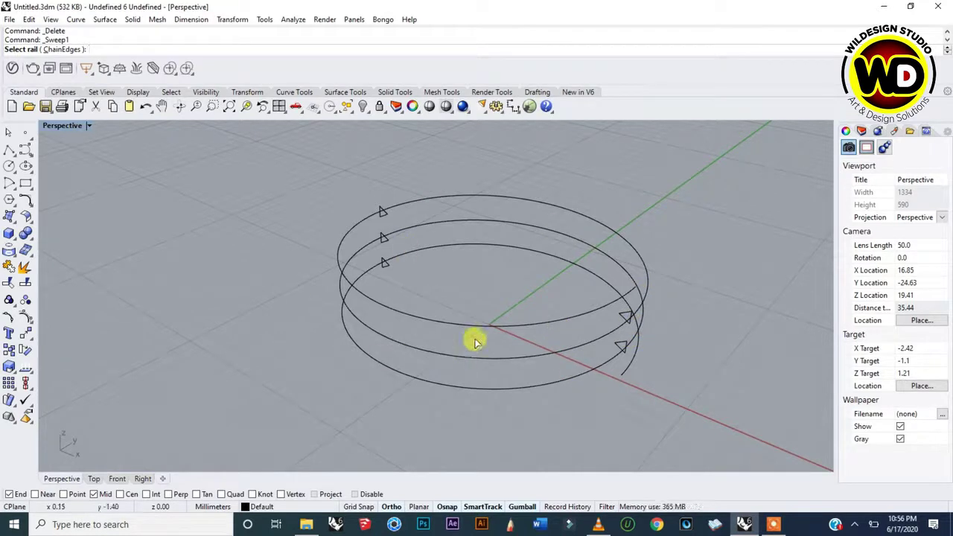
pyautogui.click(554, 322)
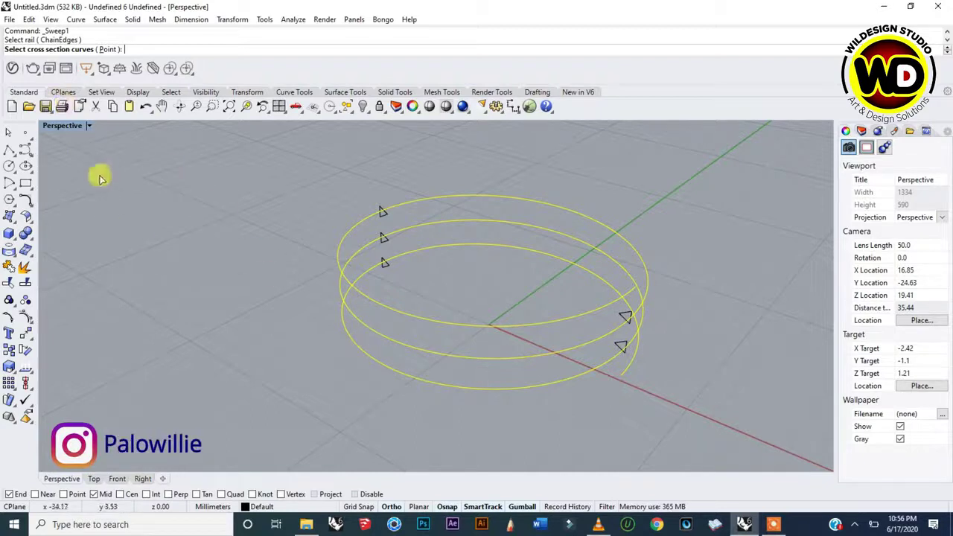
# Use the sweep's Point option to set the helix's upper end as the starting point
pyautogui.moveTo(639, 351); pyautogui.dragTo(517, 307, button='right')
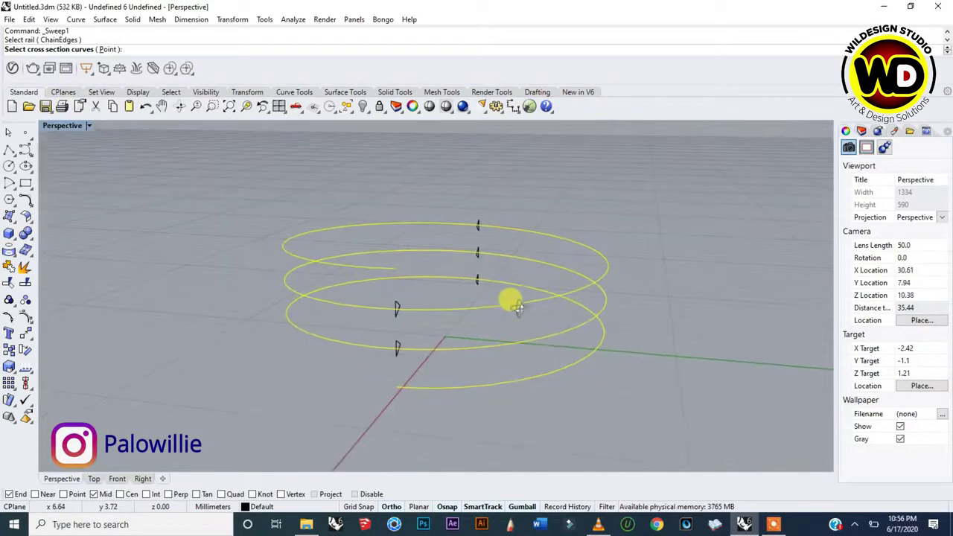
pyautogui.moveTo(392, 279); pyautogui.dragTo(436, 293, button='right')
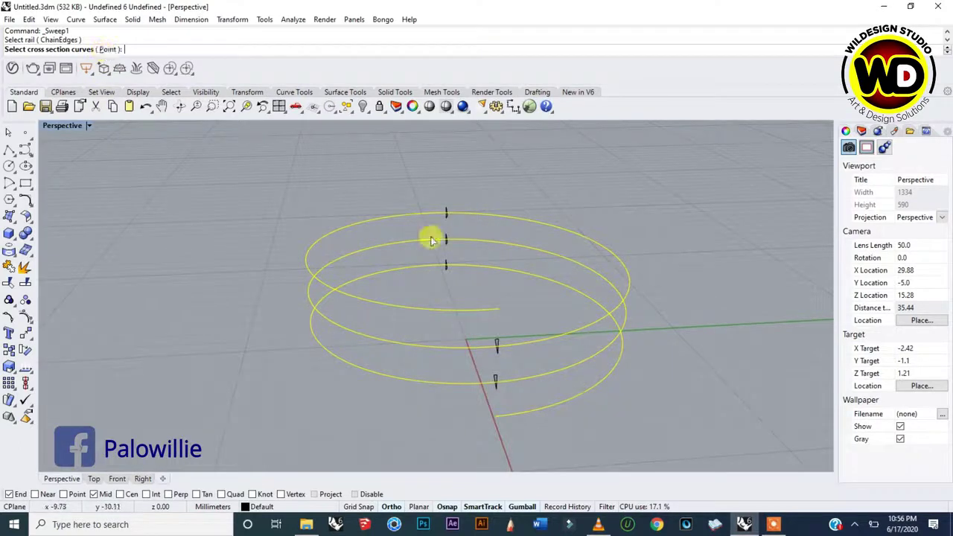
pyautogui.moveTo(319, 261); pyautogui.dragTo(435, 274, button='right')
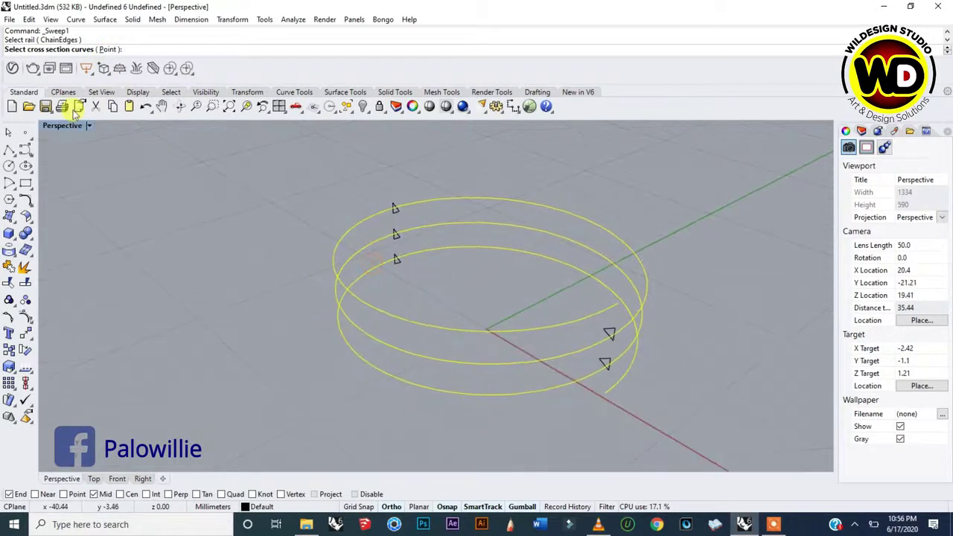
pyautogui.click(108, 50)
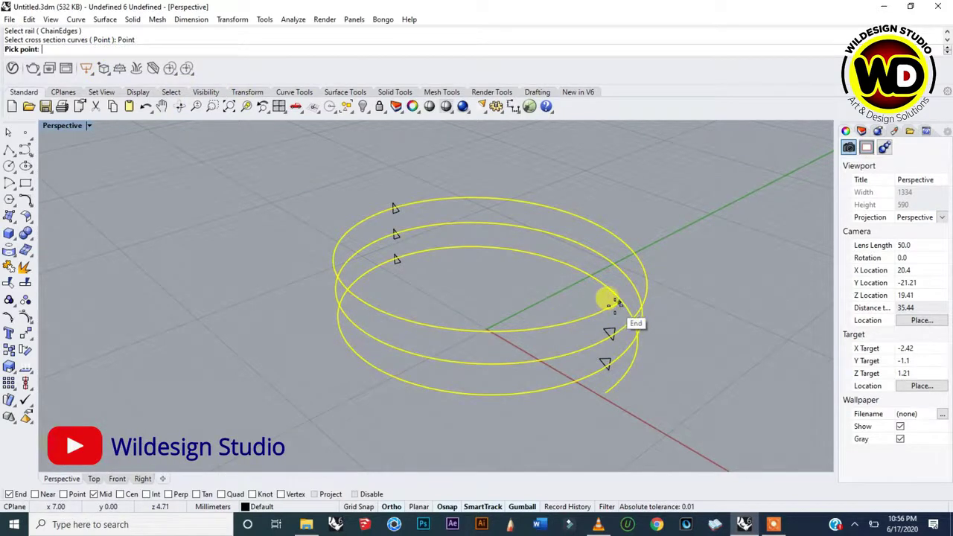
pyautogui.moveTo(611, 302); pyautogui.dragTo(542, 320, button='right')
pyautogui.click(551, 331)
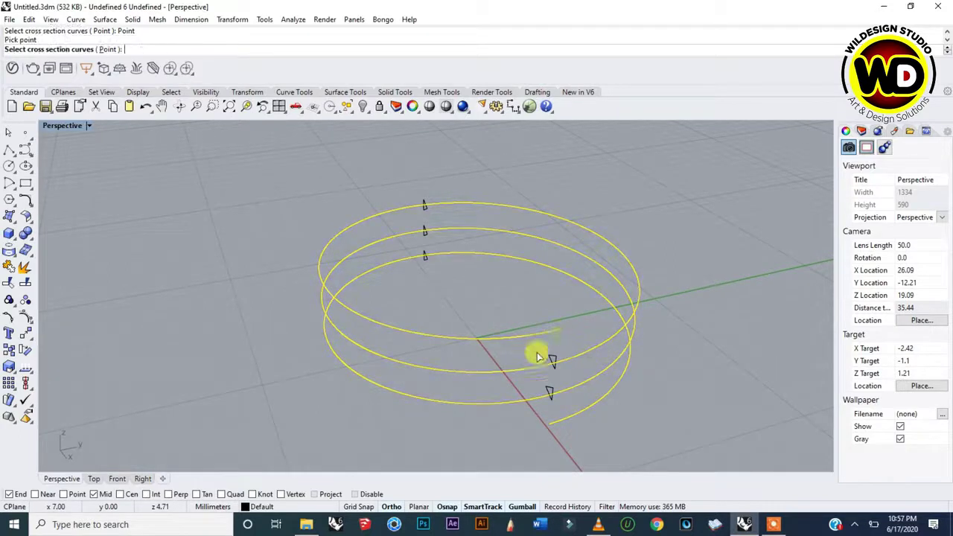
# Maximize the Front view and pick the five triangles as sweep cross sections in order from the top of the helix to the bottom
pyautogui.moveTo(422, 336); pyautogui.dragTo(552, 321, button='right')
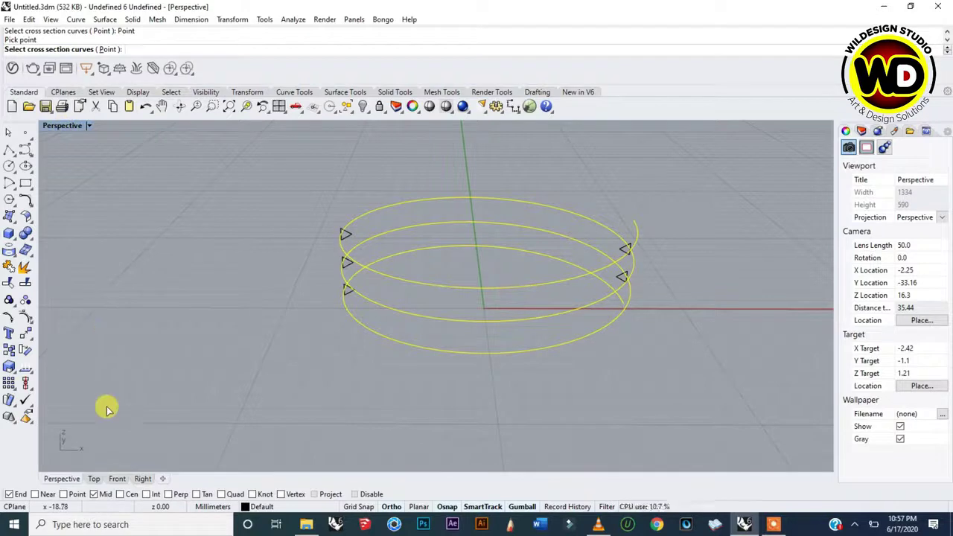
pyautogui.doubleClick(61, 126)
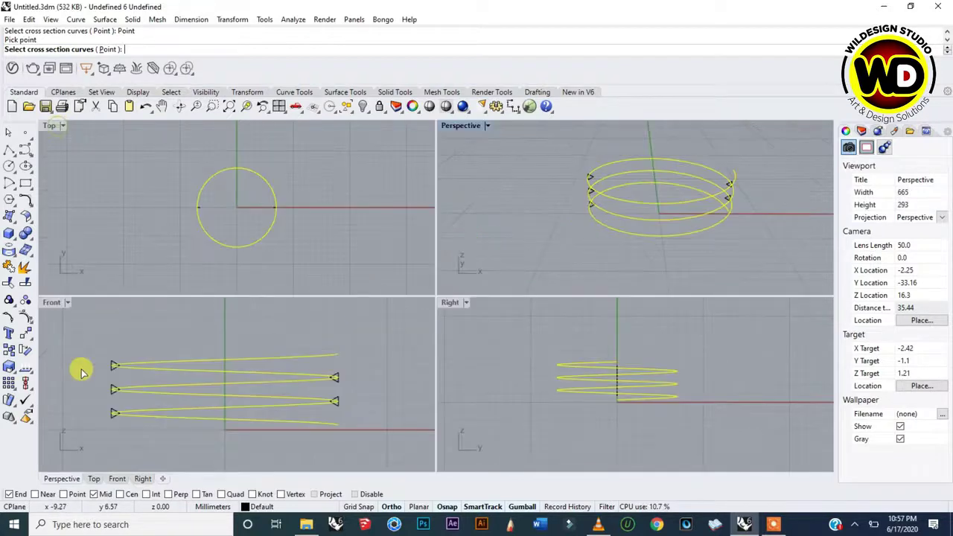
pyautogui.doubleClick(56, 305)
pyautogui.moveTo(603, 277); pyautogui.dragTo(586, 291, button='right')
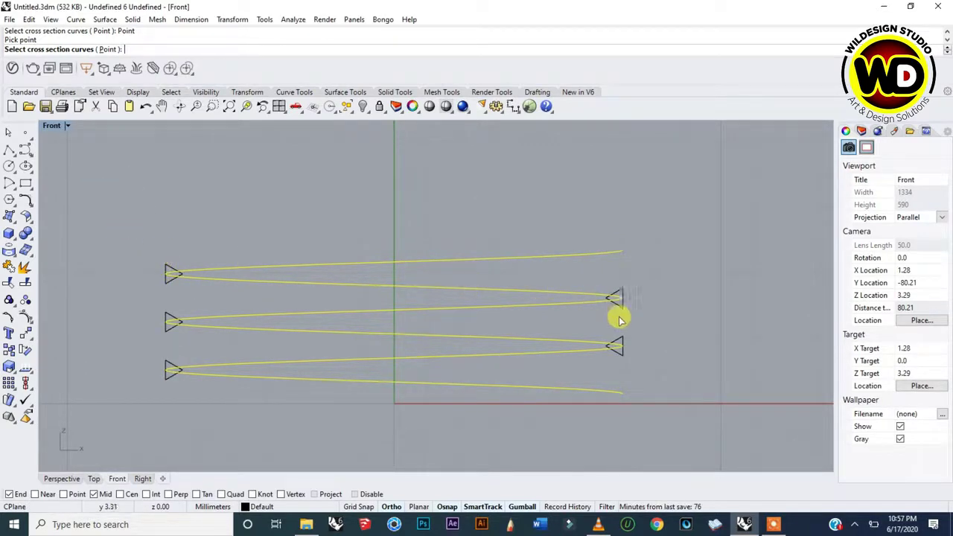
pyautogui.click(168, 271)
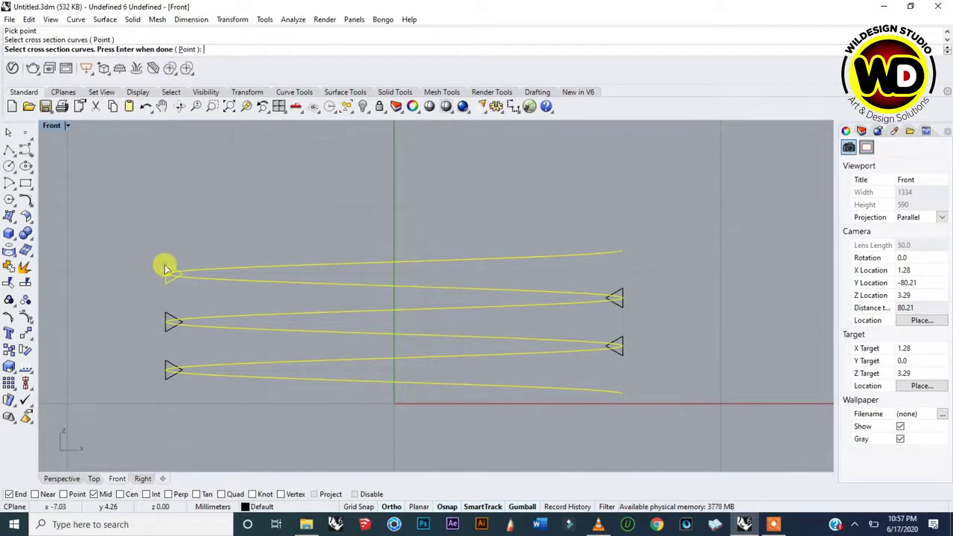
pyautogui.click(623, 296)
pyautogui.click(171, 328)
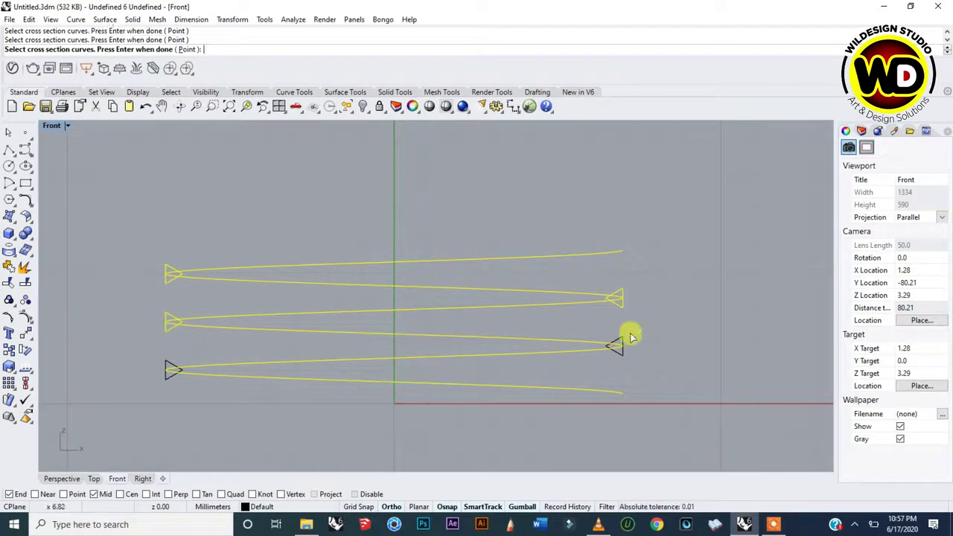
pyautogui.click(623, 344)
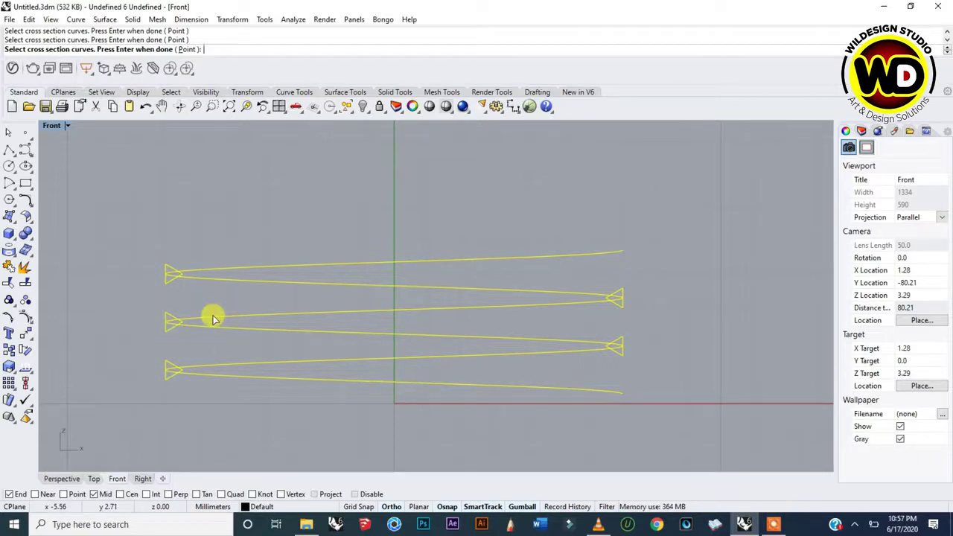
# Set the helix's lower end as the sweep's end point, accept the seams, and create the surface with Freeform frame style and unchanged cross sections
pyautogui.click(188, 49)
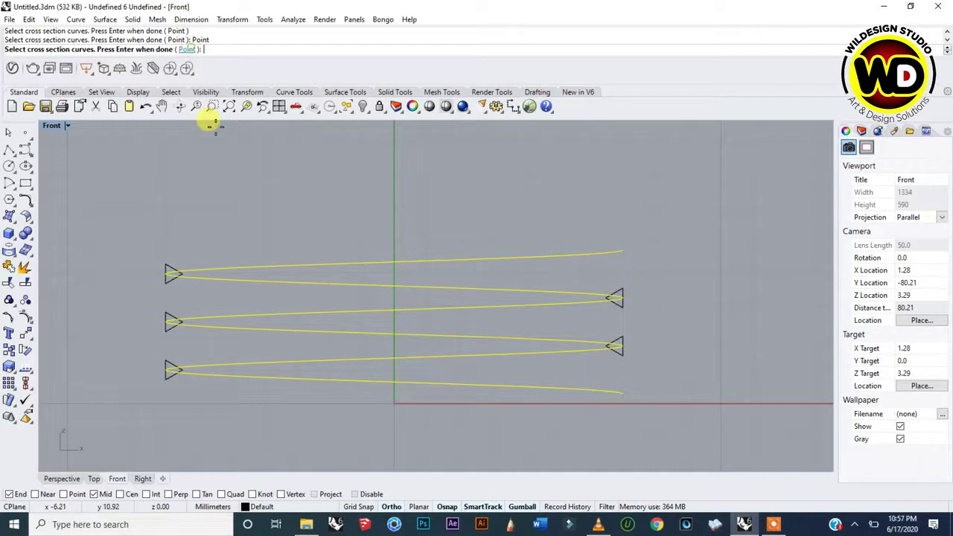
pyautogui.click(614, 390)
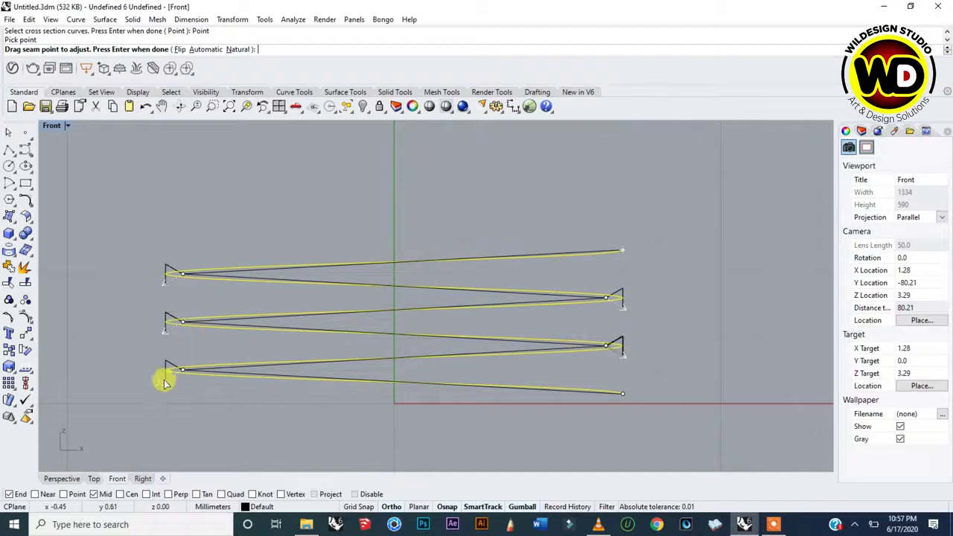
pyautogui.doubleClick(56, 126)
pyautogui.click(457, 127)
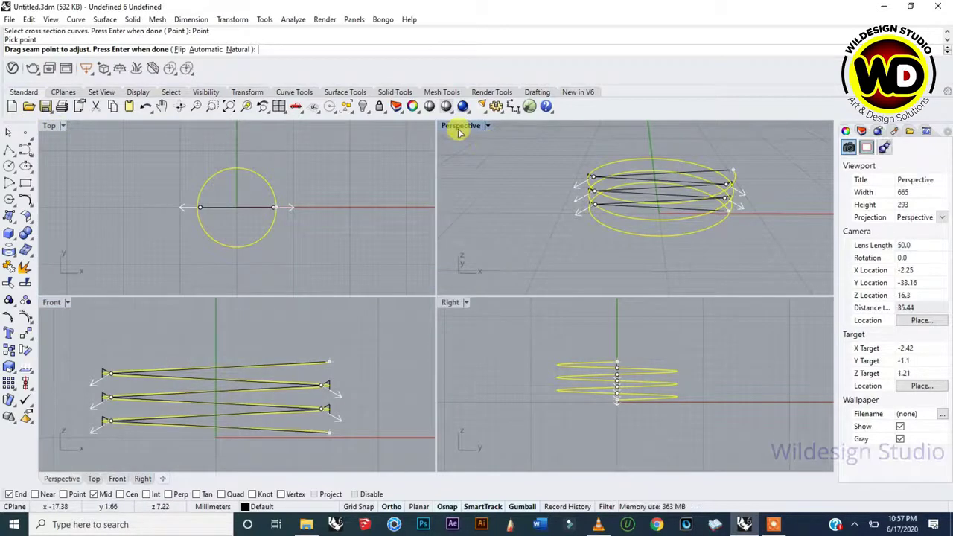
pyautogui.doubleClick(457, 126)
pyautogui.moveTo(483, 238); pyautogui.dragTo(596, 187, button='right')
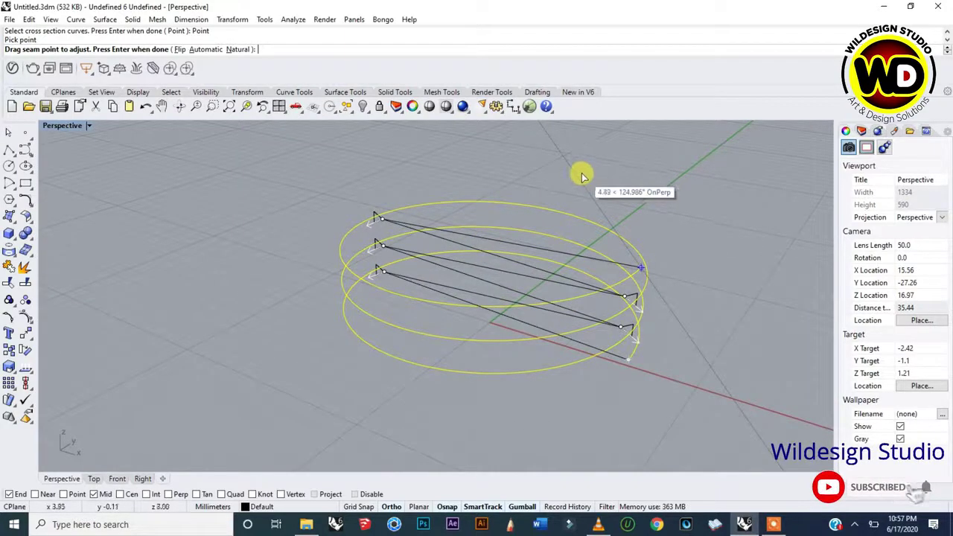
pyautogui.press('Return')
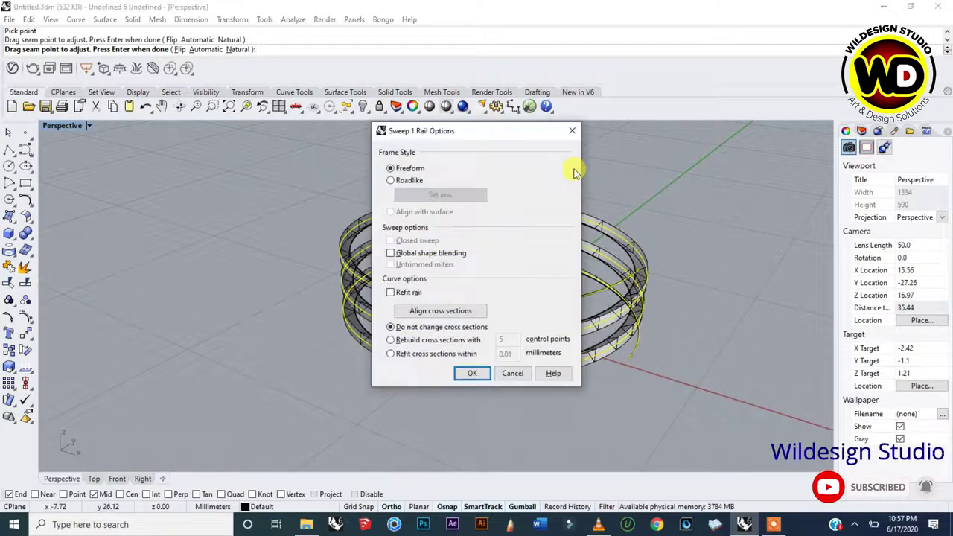
pyautogui.click(469, 375)
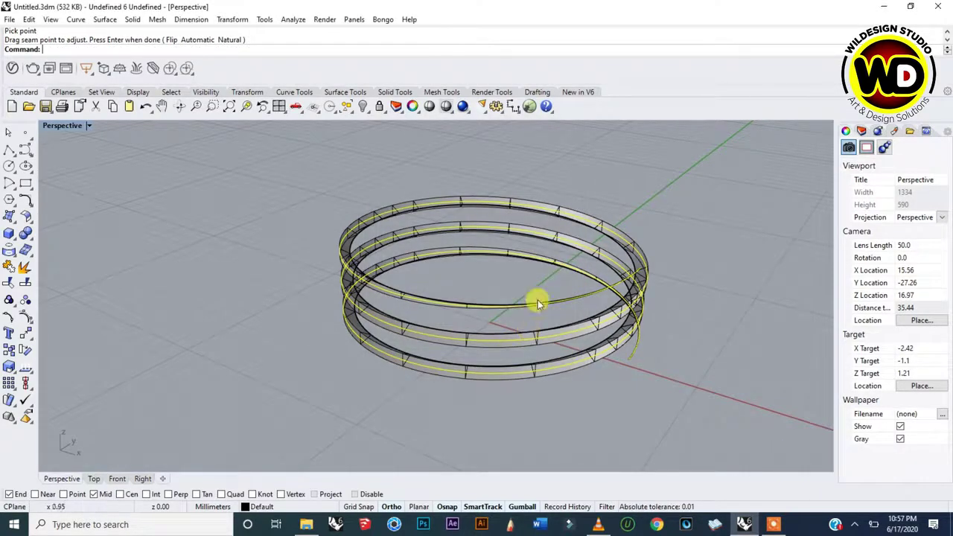
# Inspect the swept thread from several sides and show all hidden objects to bring back the nut
pyautogui.moveTo(539, 287); pyautogui.dragTo(506, 241, button='right')
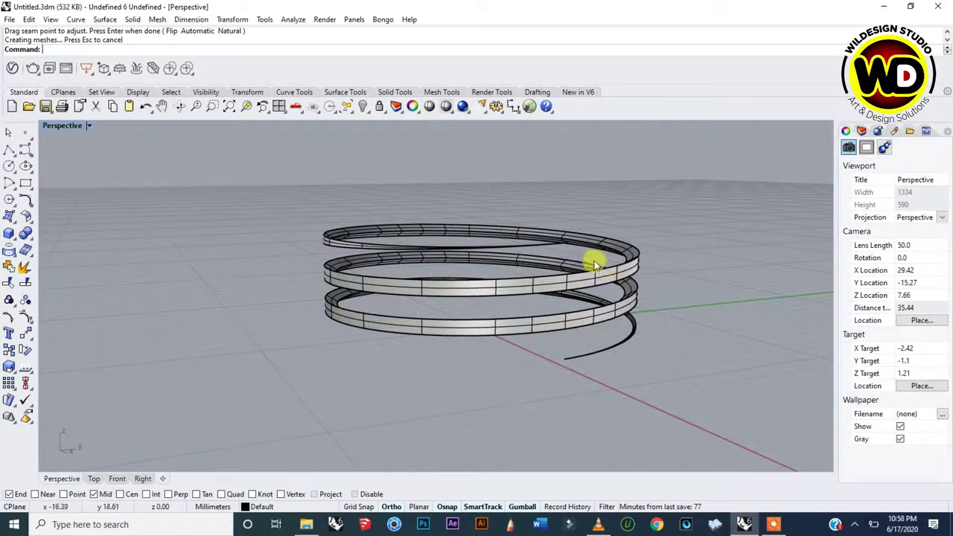
pyautogui.scroll(5, 588, 261)
pyautogui.moveTo(545, 287); pyautogui.dragTo(212, 248, button='right')
pyautogui.scroll(-2, 382, 310)
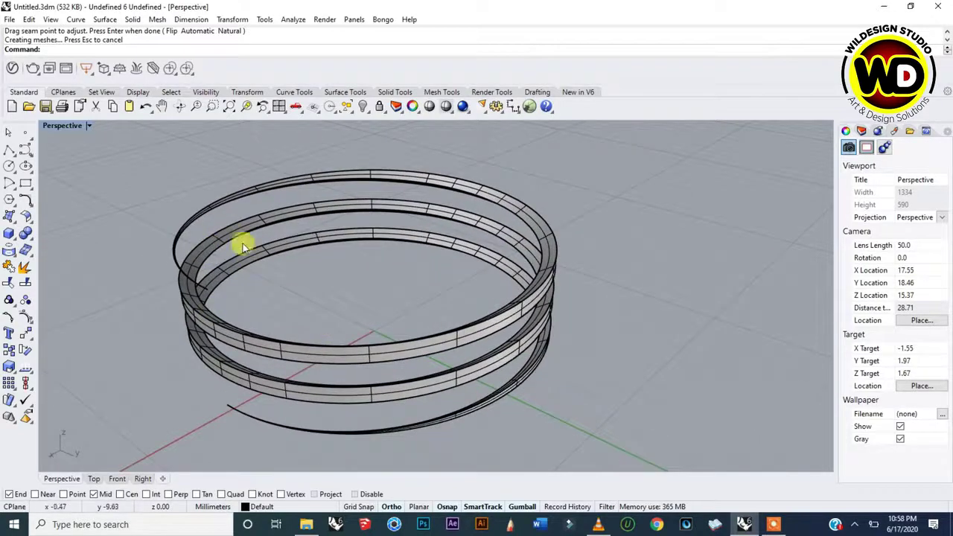
pyautogui.moveTo(342, 320); pyautogui.dragTo(418, 308, button='right')
pyautogui.scroll(-2, 426, 289)
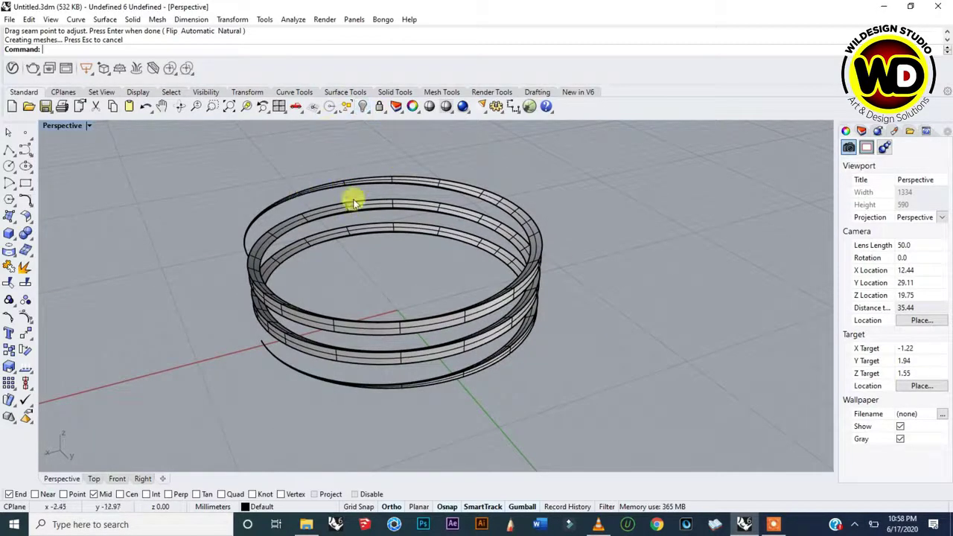
pyautogui.click(363, 107)
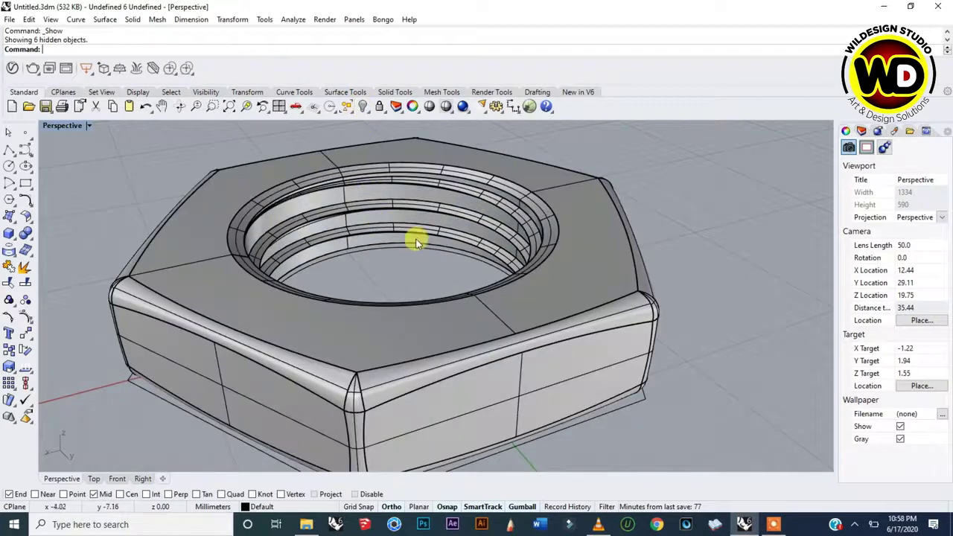
pyautogui.scroll(-3, 414, 239)
pyautogui.moveTo(419, 256); pyautogui.dragTo(424, 302, button='right')
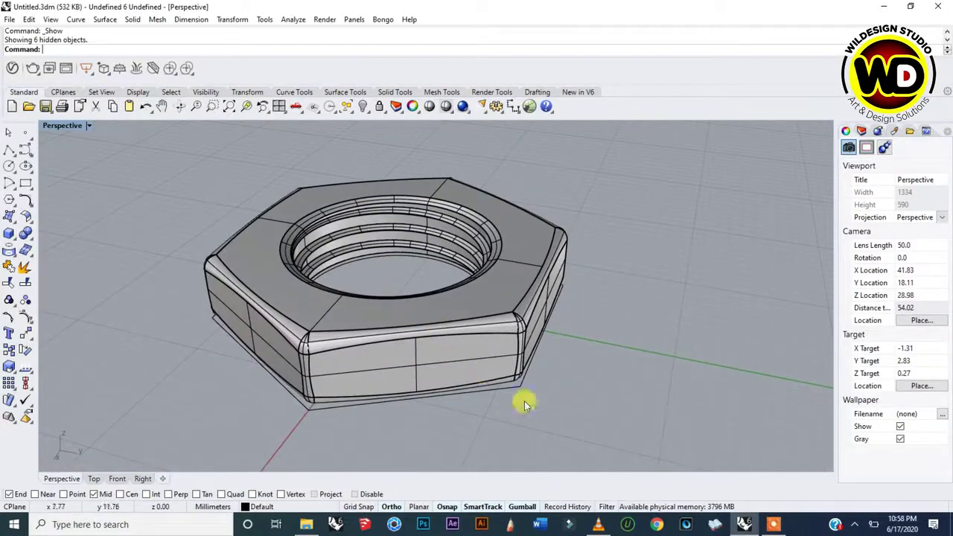
# Select all curves in the model and delete them
pyautogui.click(348, 108)
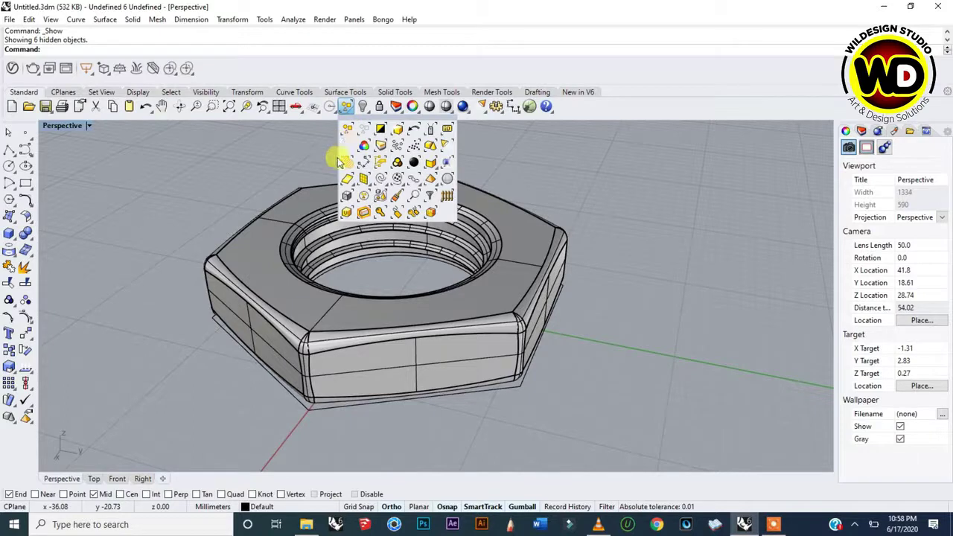
pyautogui.click(350, 110)
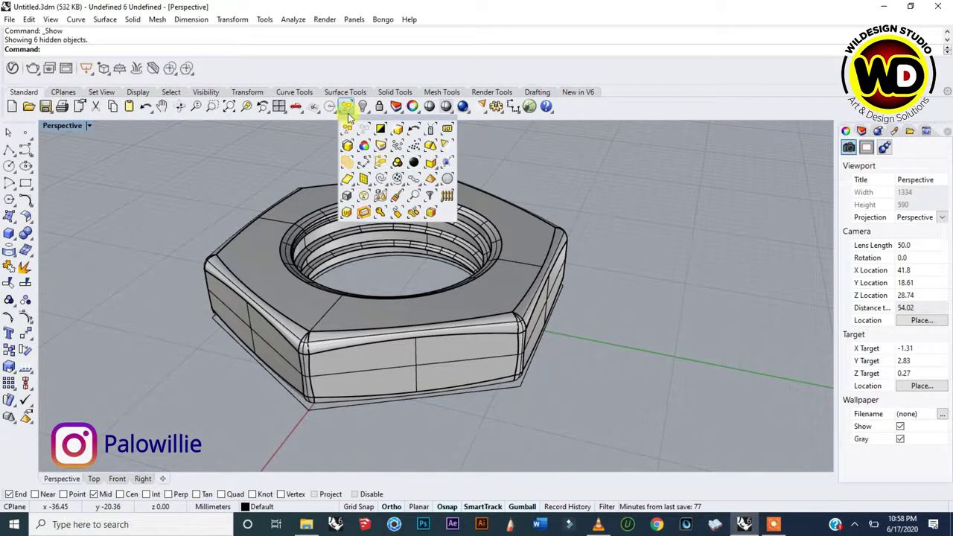
pyautogui.click(379, 179)
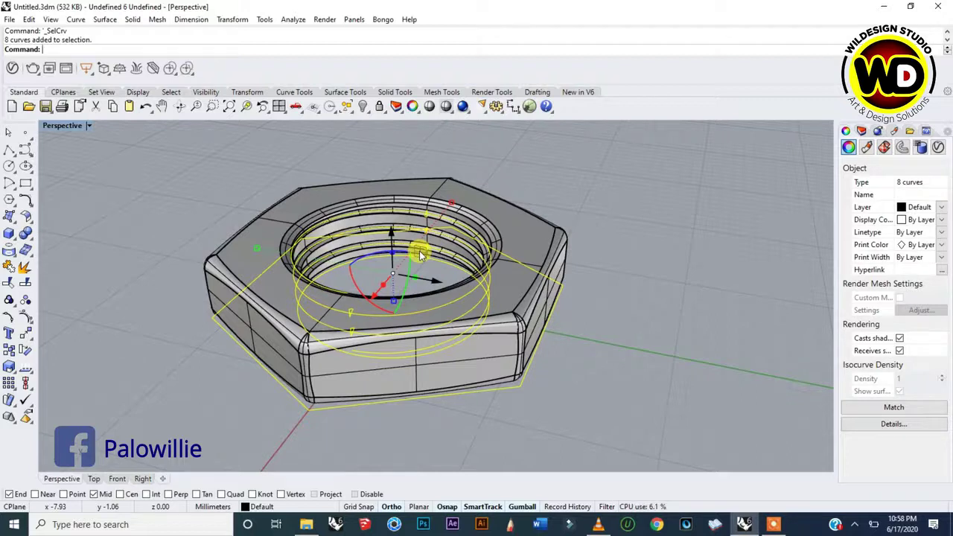
pyautogui.press('Delete')
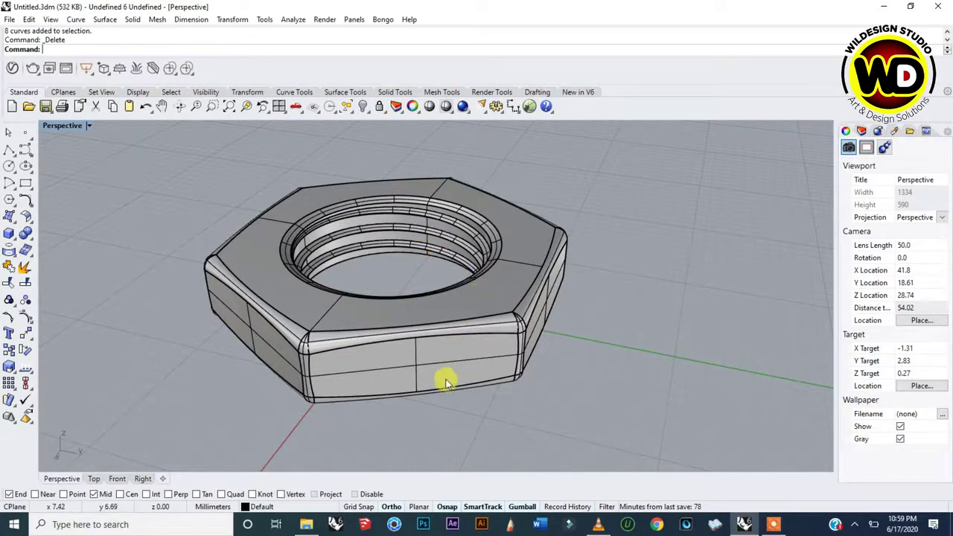
# Set the Perspective view to Rendered display mode and inspect the threaded nut from several angles
pyautogui.moveTo(447, 383); pyautogui.dragTo(494, 362, button='right')
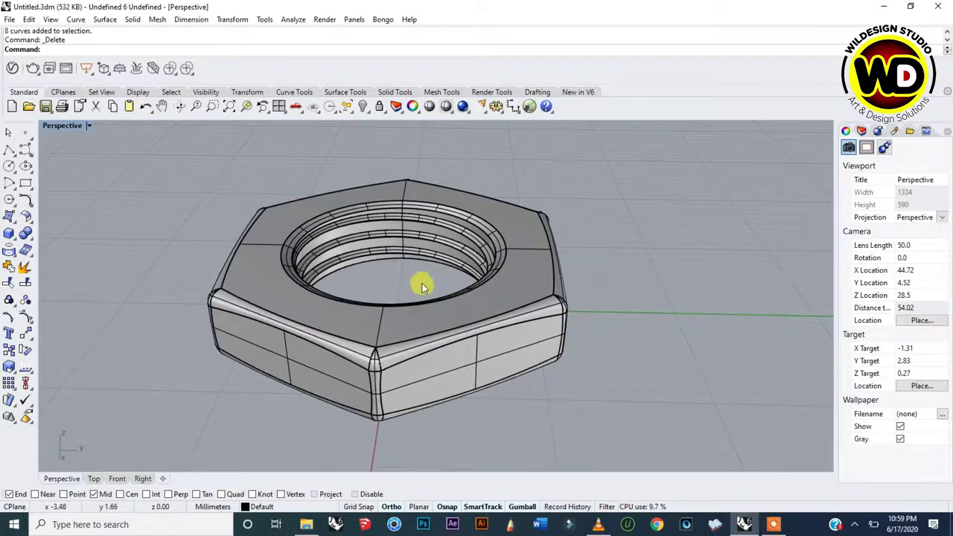
pyautogui.click(88, 126)
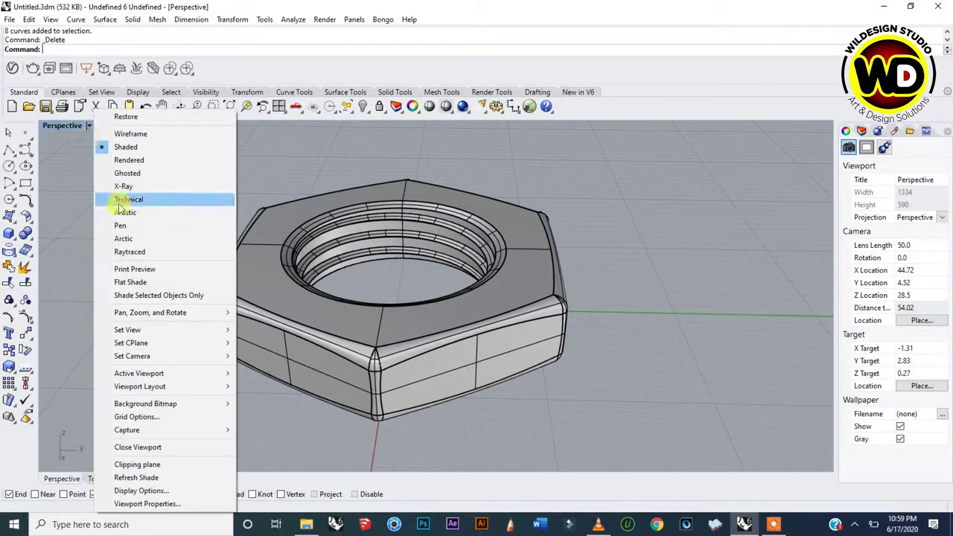
pyautogui.click(141, 160)
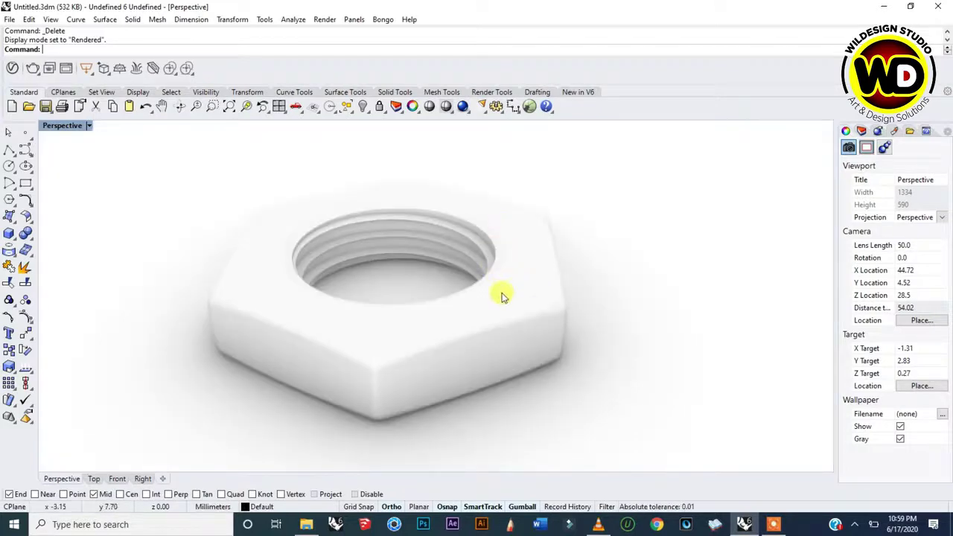
pyautogui.moveTo(511, 309); pyautogui.dragTo(498, 316, button='right')
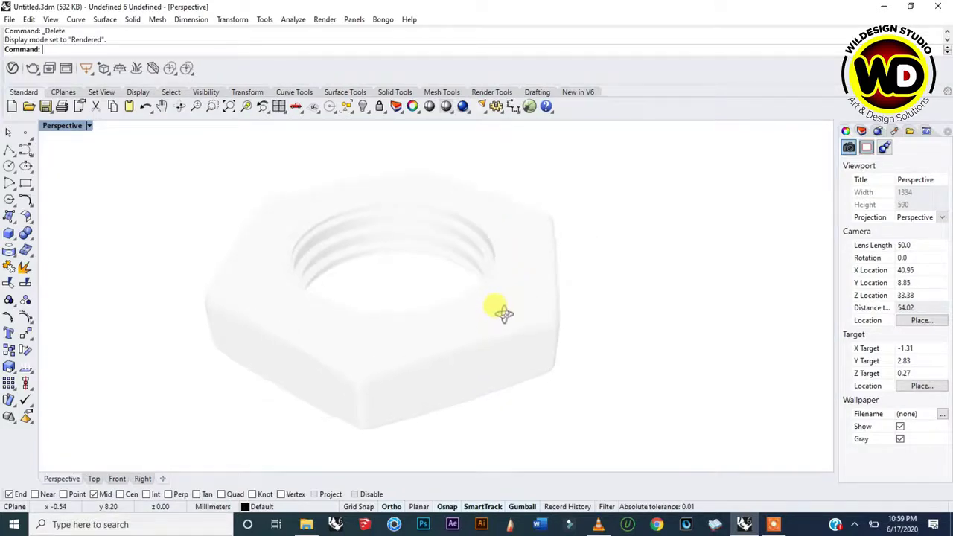
pyautogui.moveTo(511, 336); pyautogui.dragTo(480, 334, button='right')
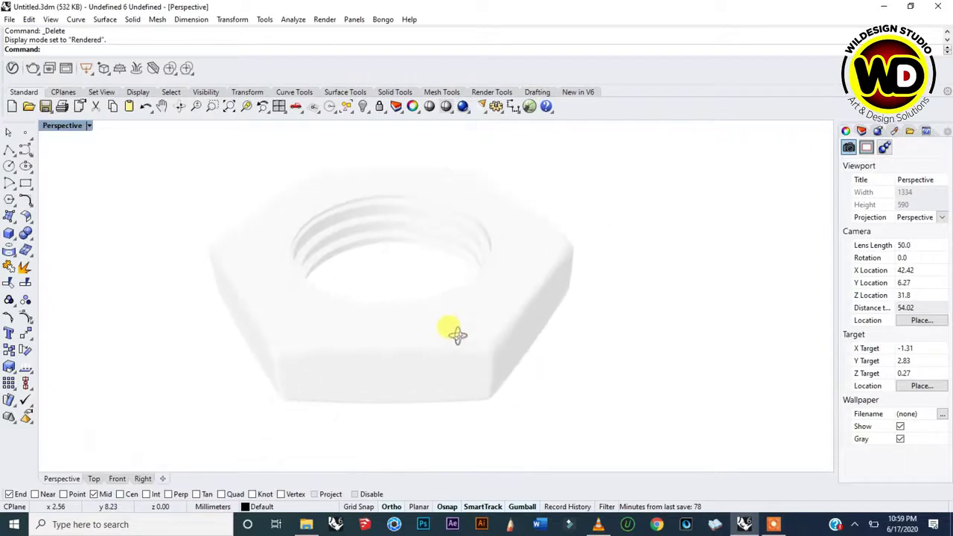
pyautogui.moveTo(474, 256); pyautogui.dragTo(461, 249, button='right')
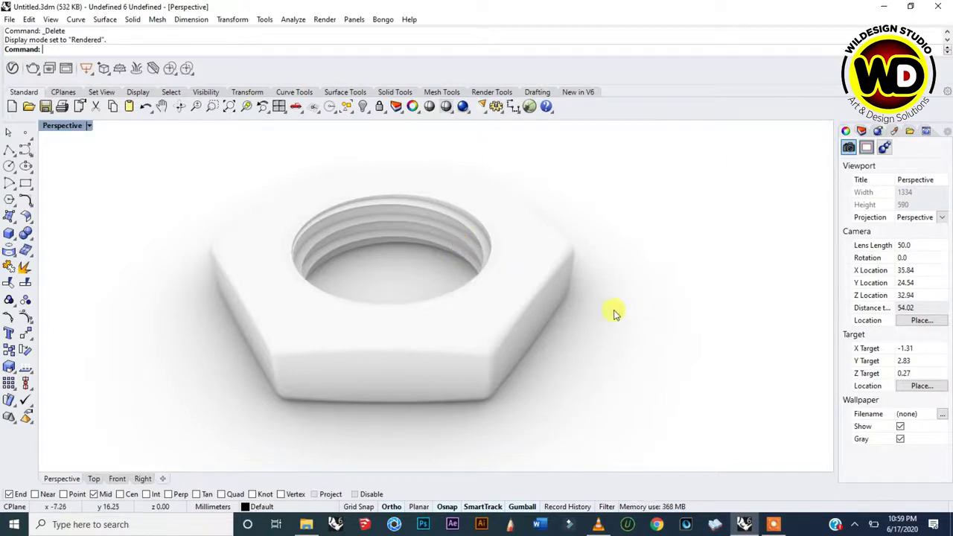
pyautogui.moveTo(574, 313); pyautogui.dragTo(526, 311, button='right')
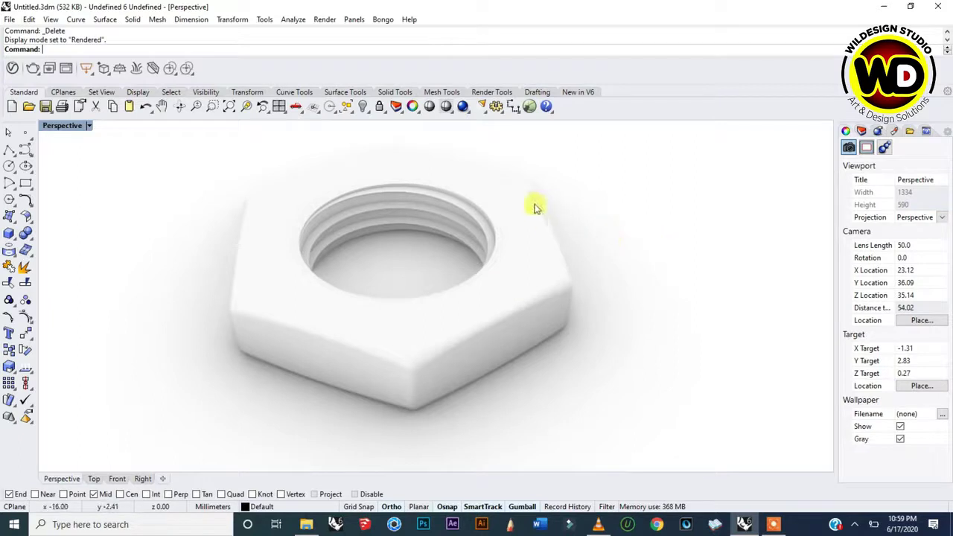
pyautogui.click(773, 525)
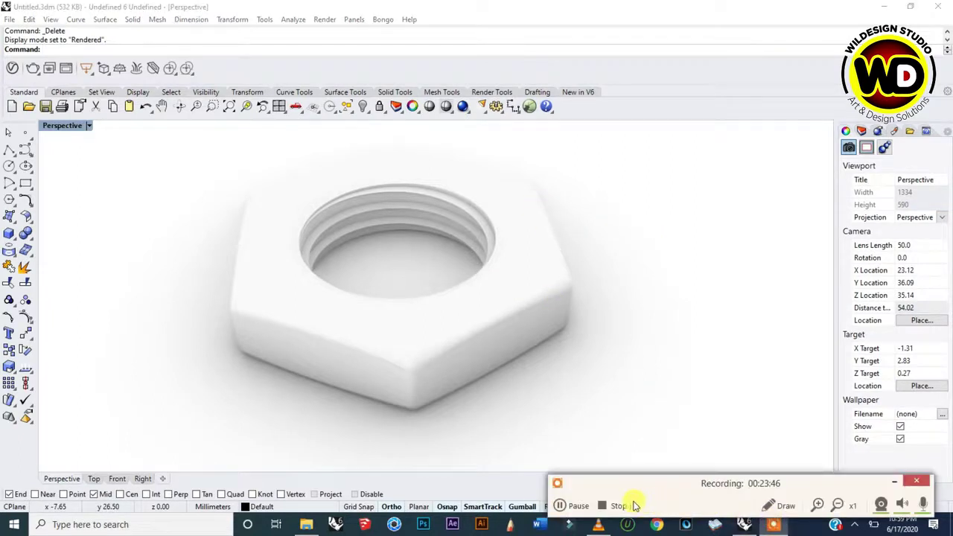